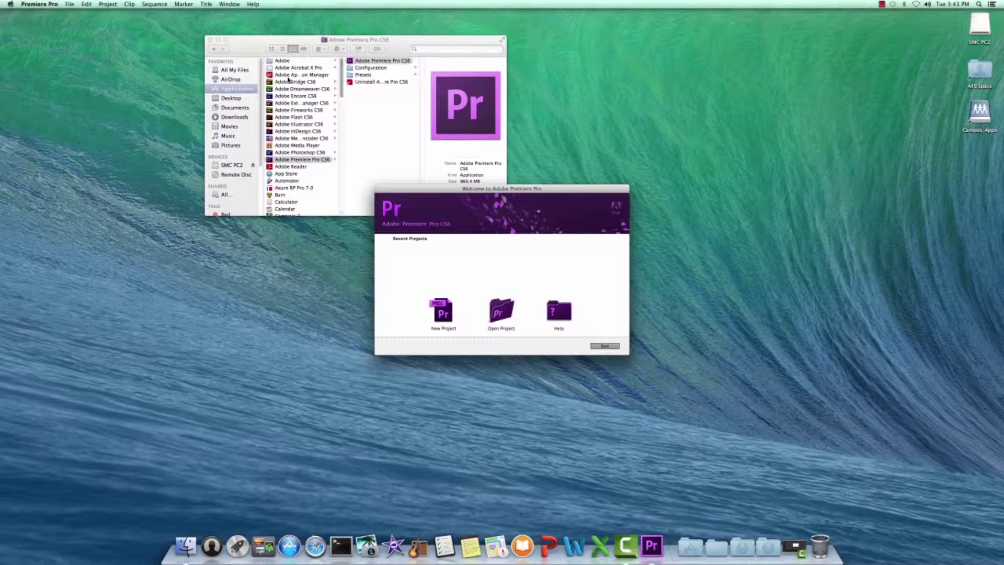
Close the Finder window and create a new project named "SMC Adobe Premeiere" with the default settings and location
click(210, 40)
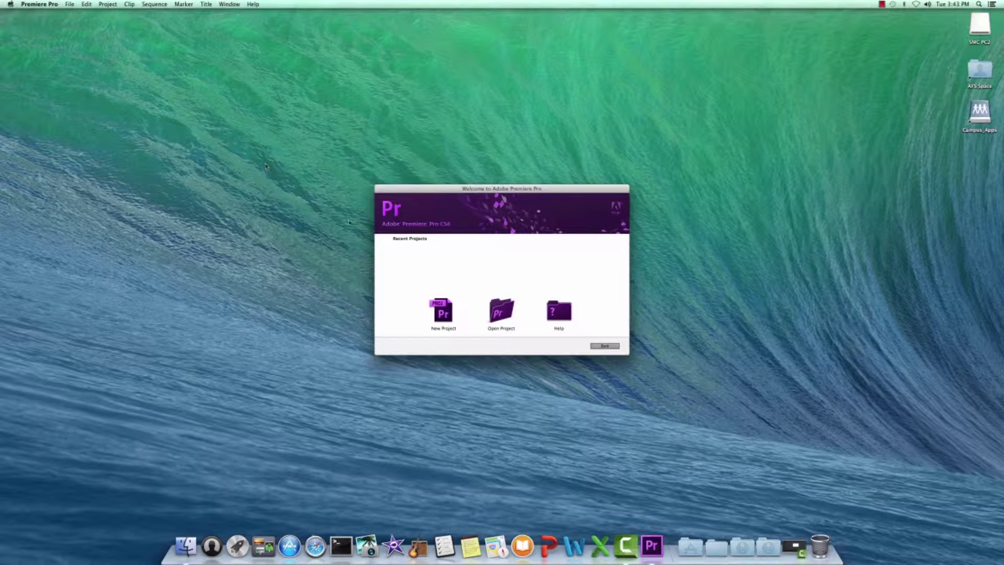
click(442, 312)
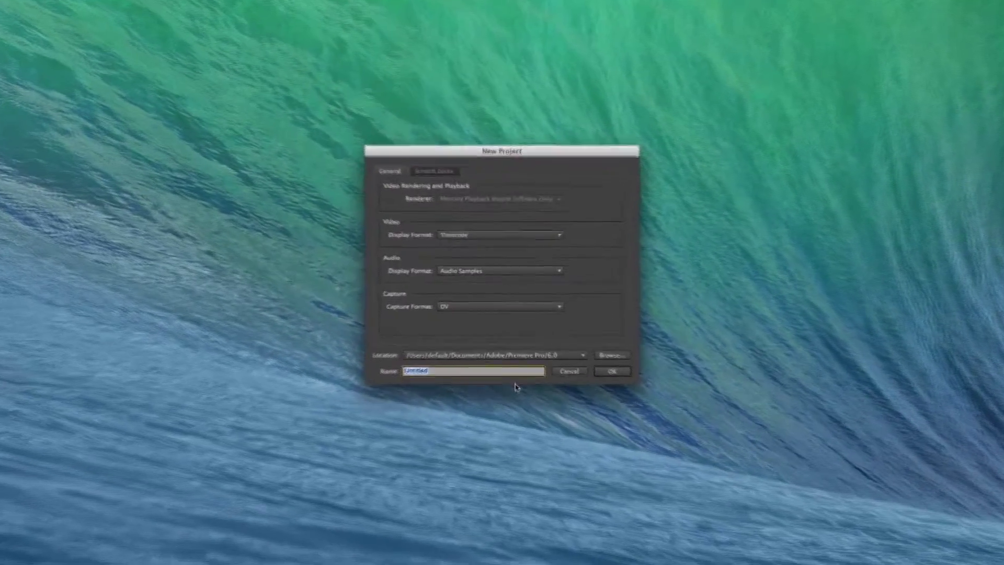
key(BackSpace)
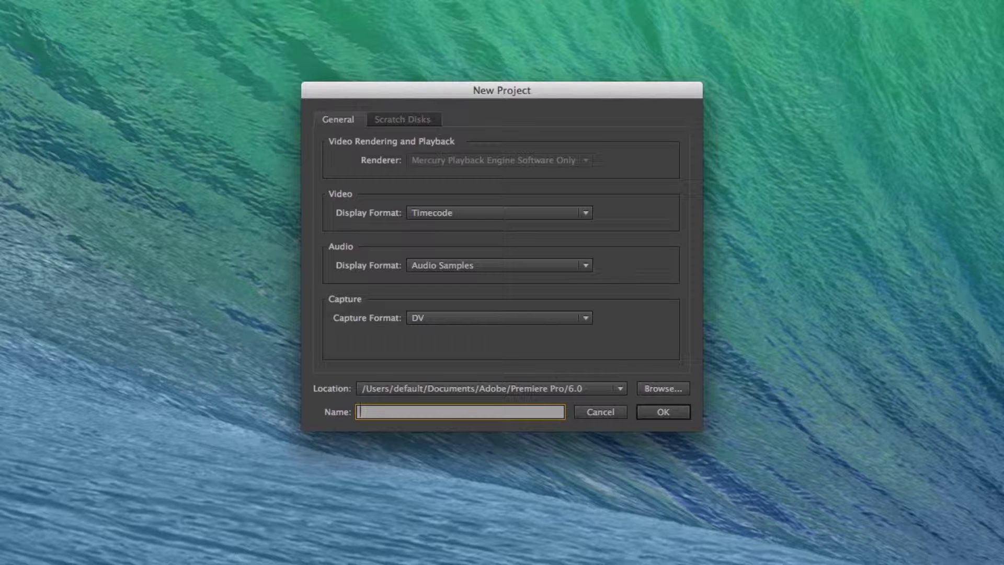
text(SMS)
key(BackSpace)
text(C Adobe Prome)
key(BackSpace)
key(BackSpace)
key(BackSpace)
text(emeiere)
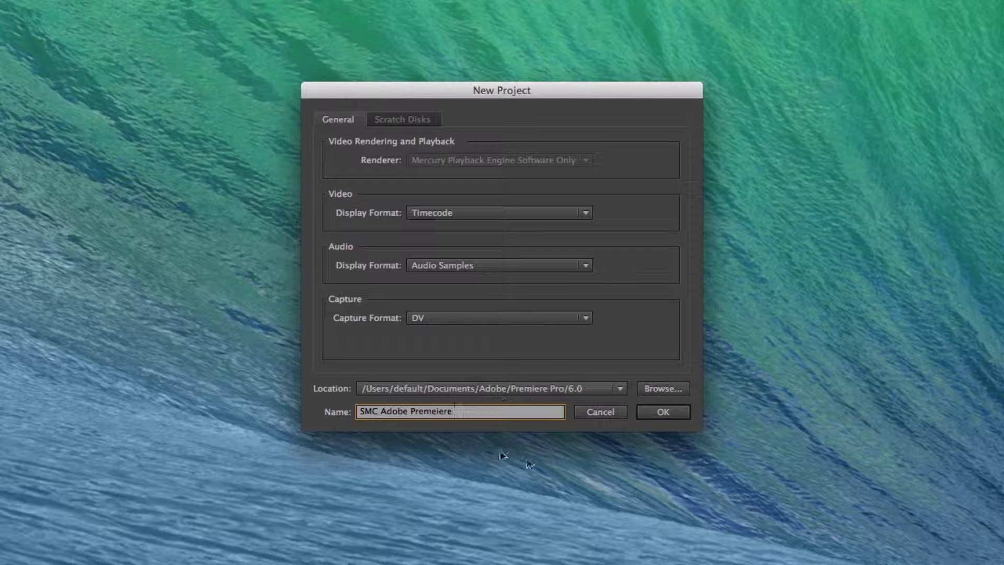
click(663, 411)
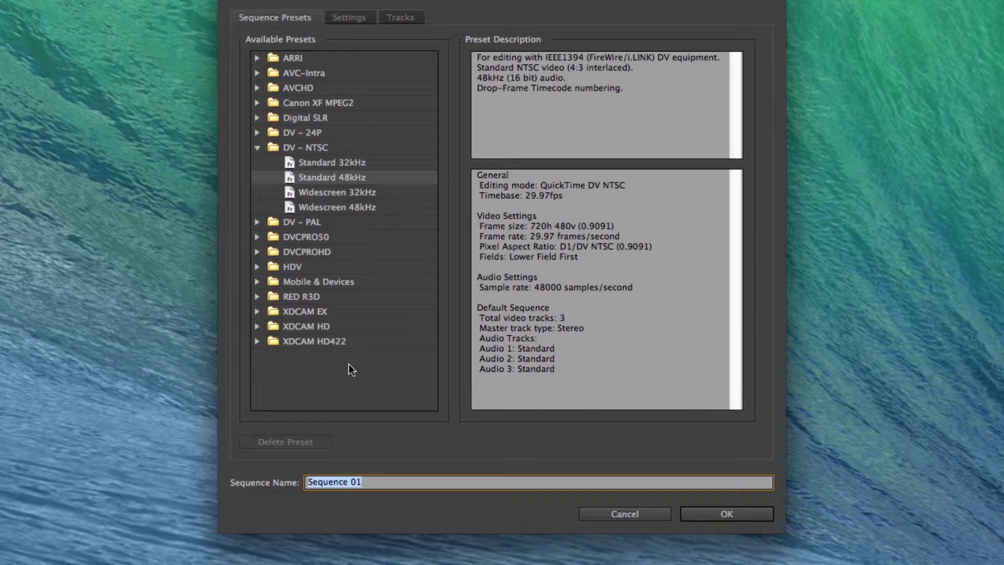
Create a new sequence named "Adobe Tutorial" using the HDV 1080p30 preset
click(259, 267)
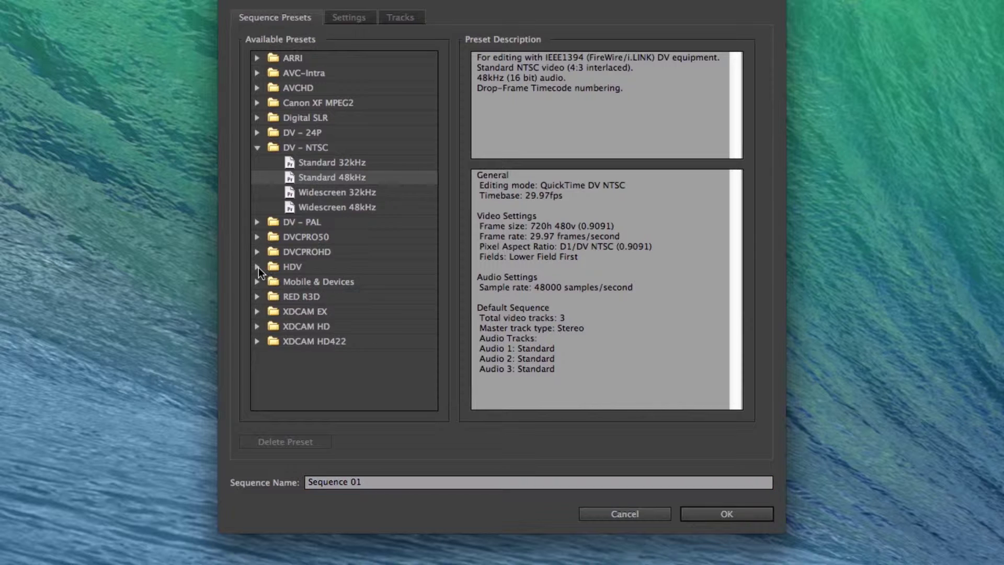
click(334, 314)
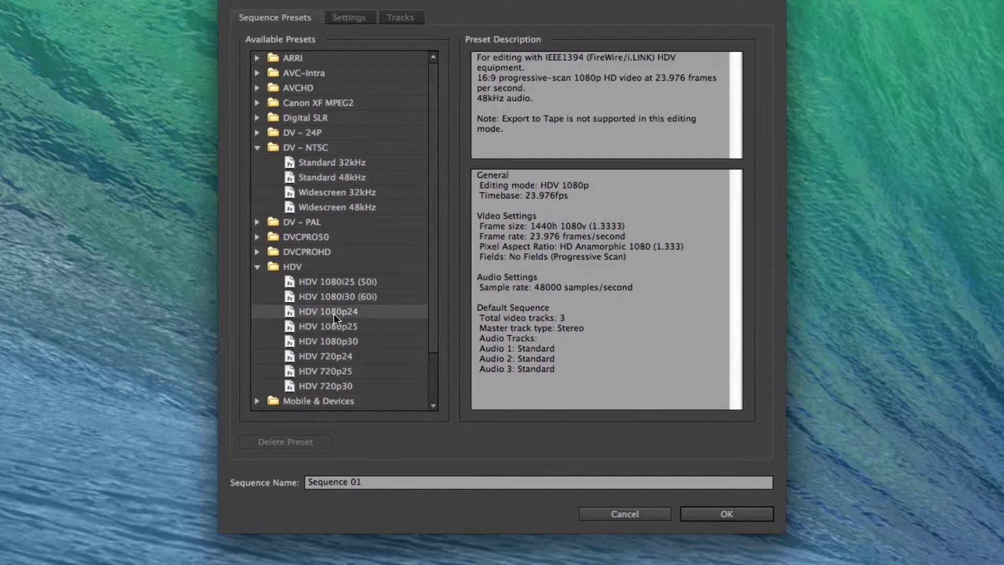
click(335, 347)
click(394, 482)
key(BackSpace)
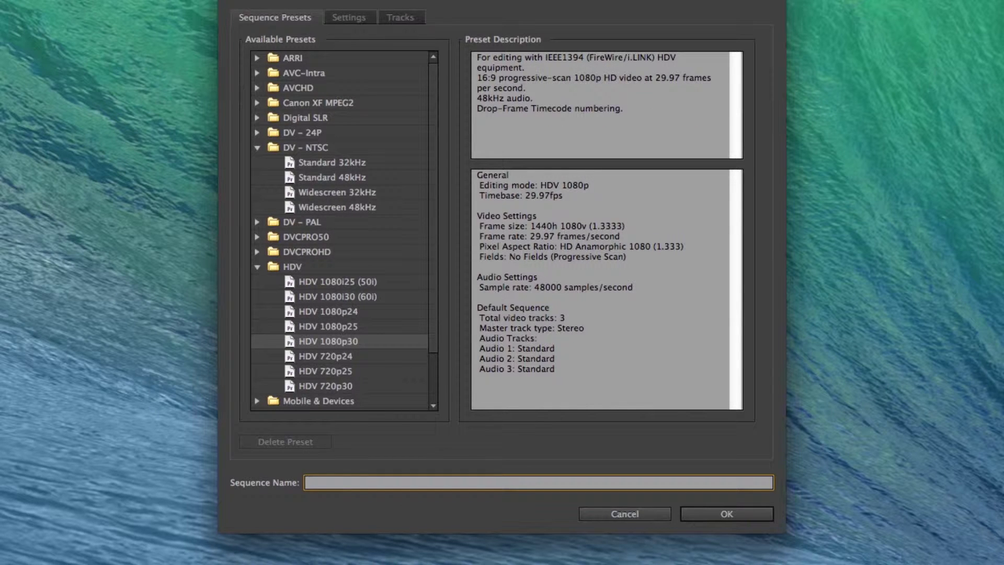
text(Adobe Tutorial)
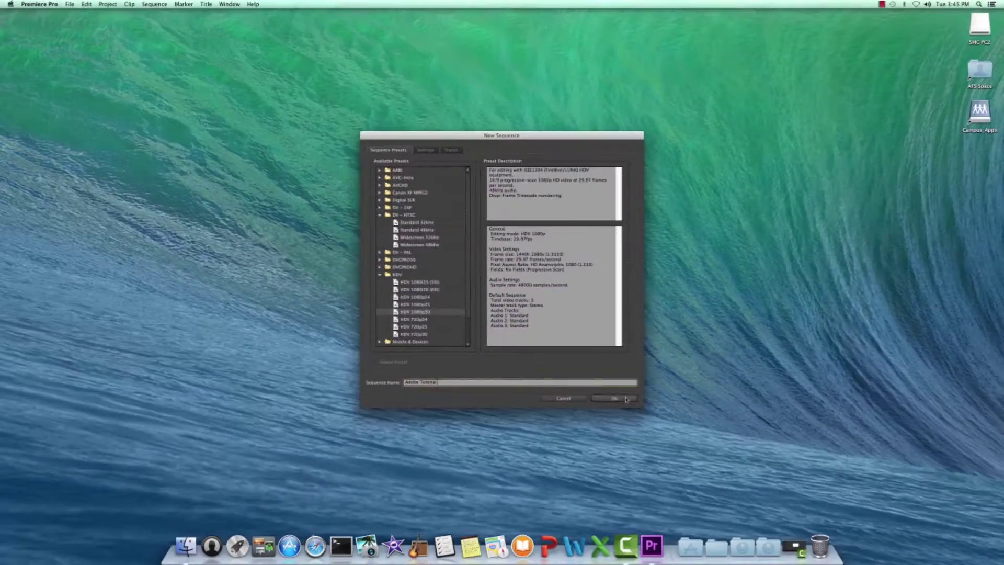
click(626, 400)
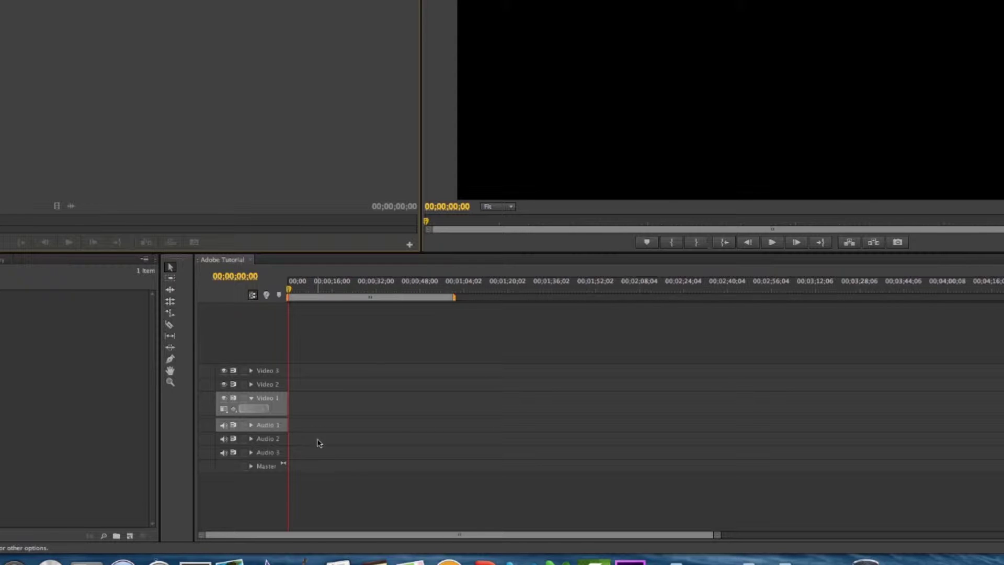
Import "Using External Drive with Final Cut X.mp4" from the SMC PC2 drive into the project
click(322, 403)
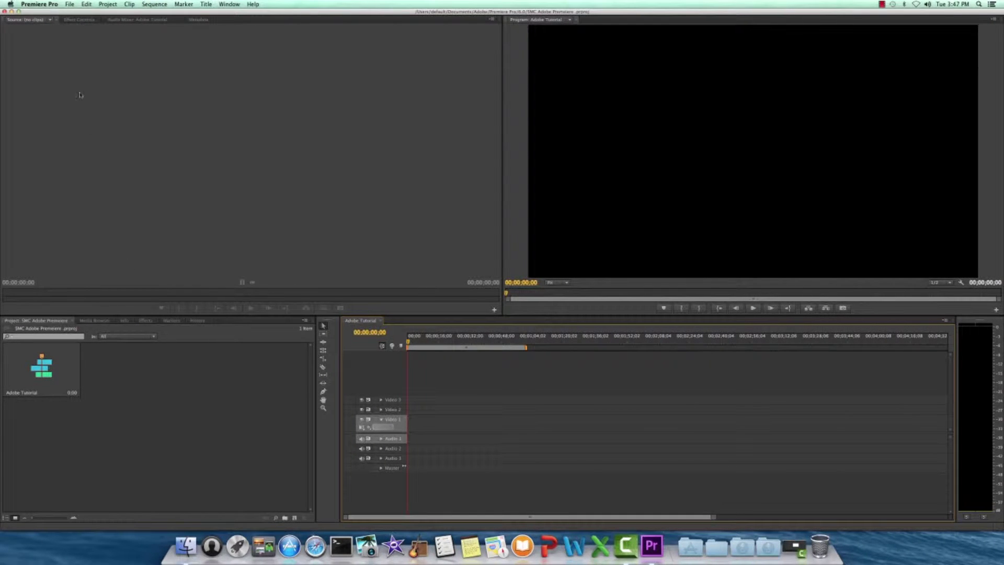
click(69, 4)
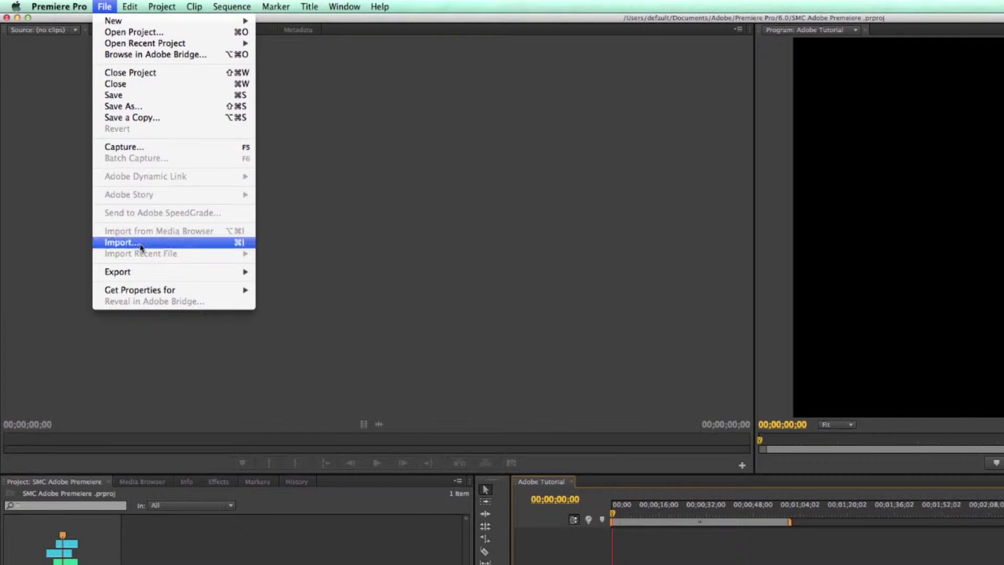
click(105, 184)
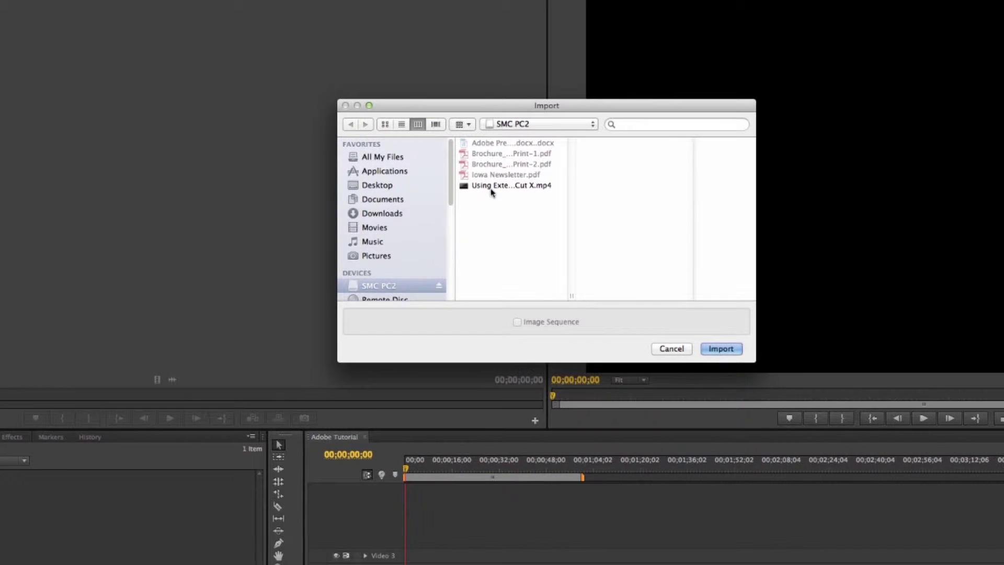
click(718, 229)
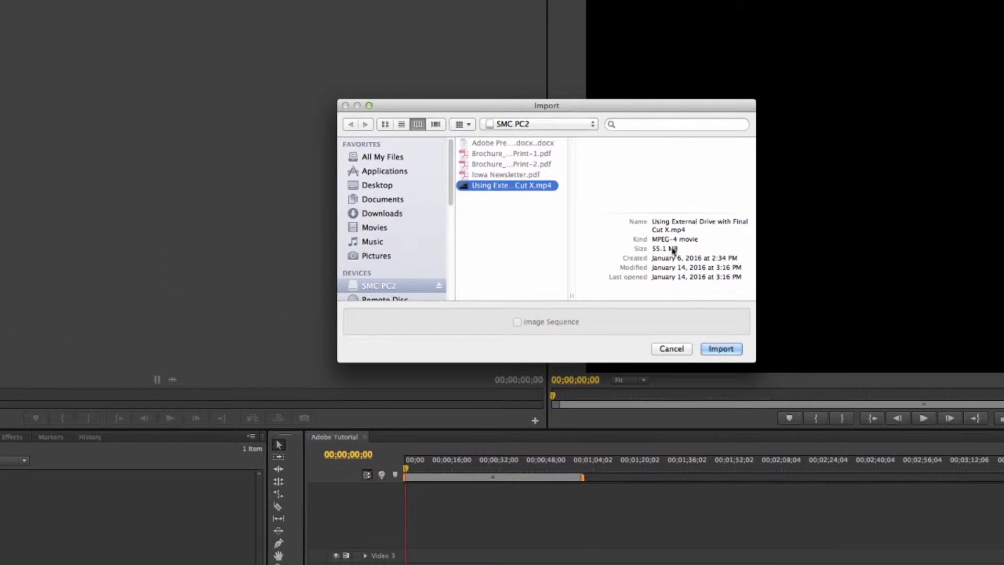
click(724, 349)
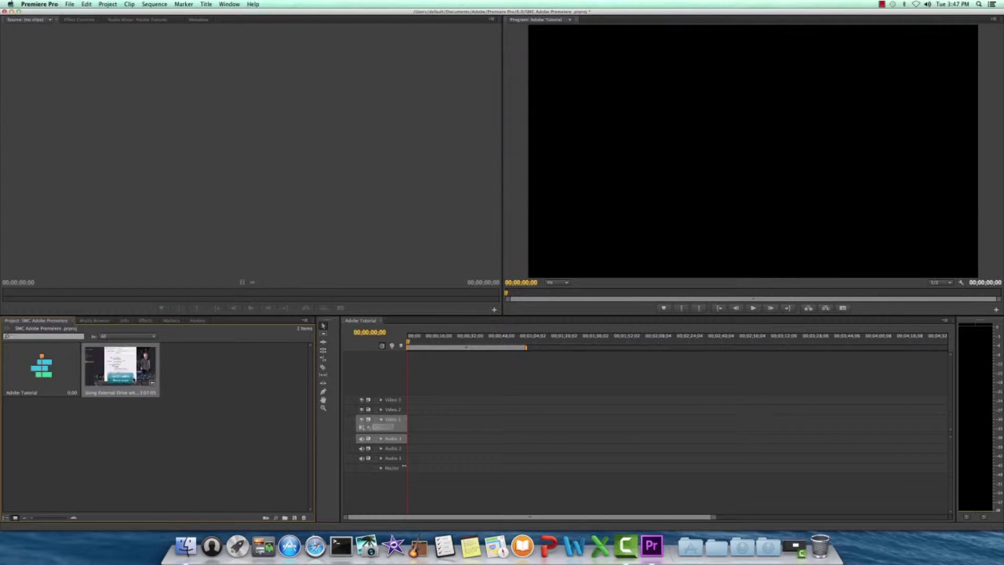
click(190, 435)
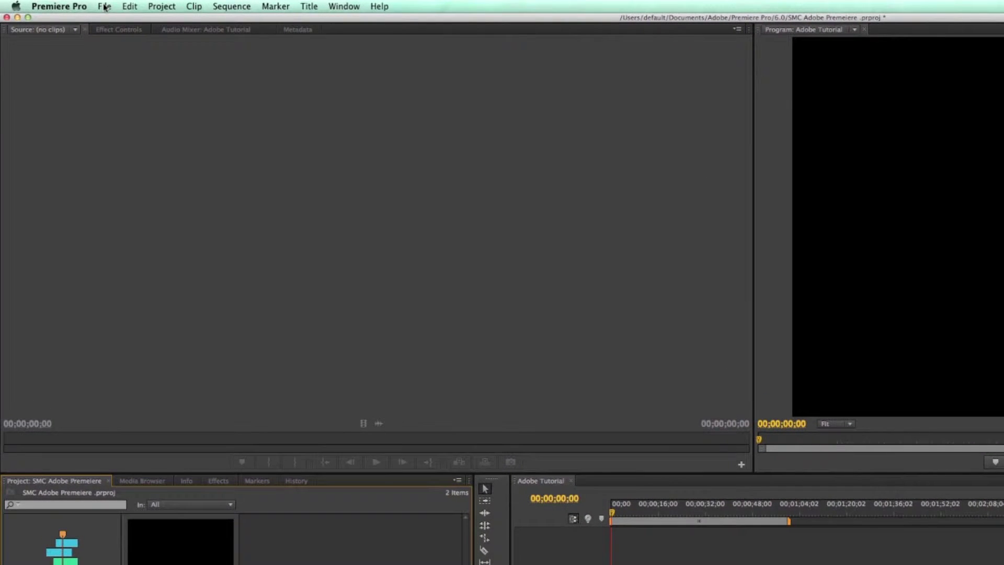
Create a new bin in the project and name it "Clips"
click(105, 6)
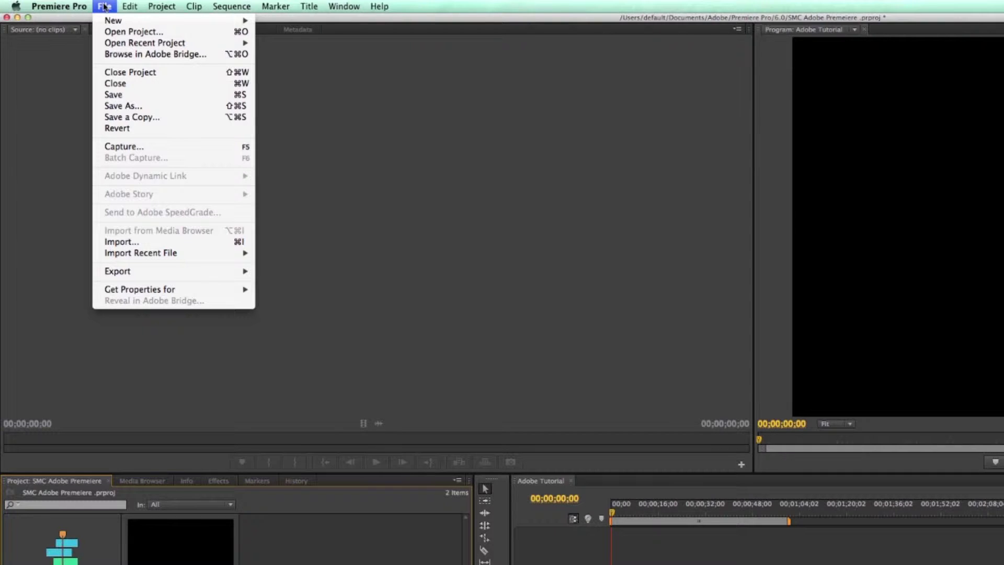
mouse_move(108, 24)
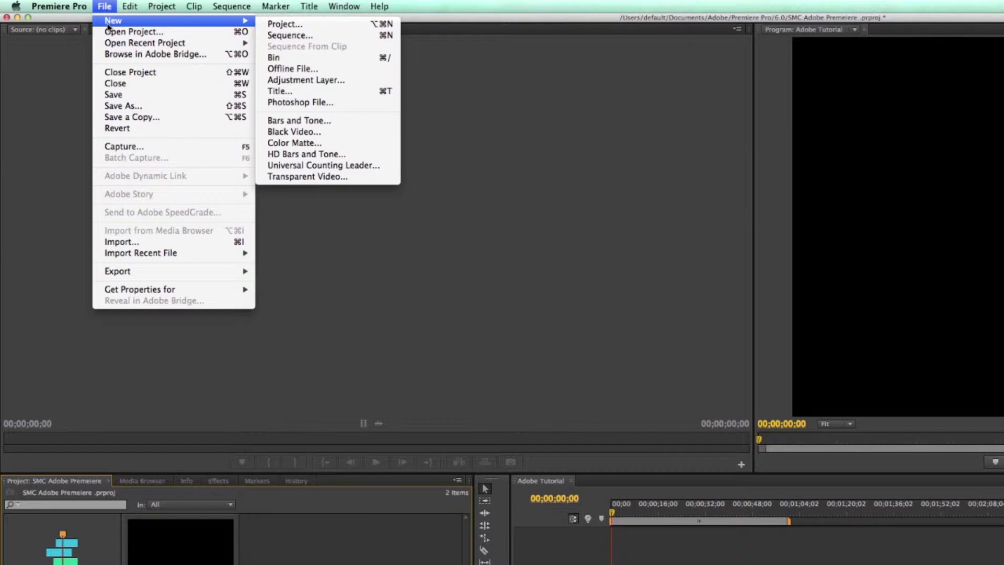
click(274, 57)
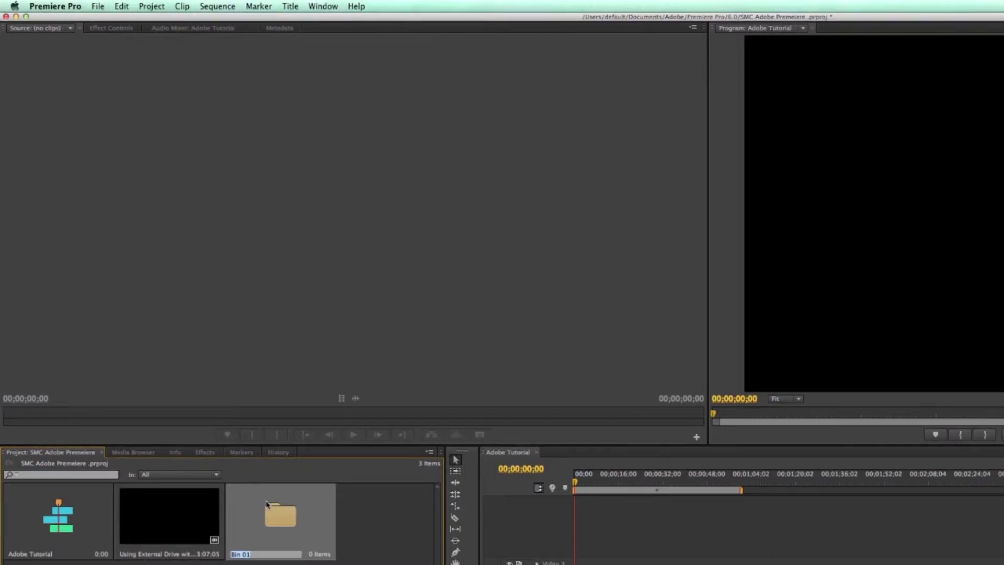
key(BackSpace)
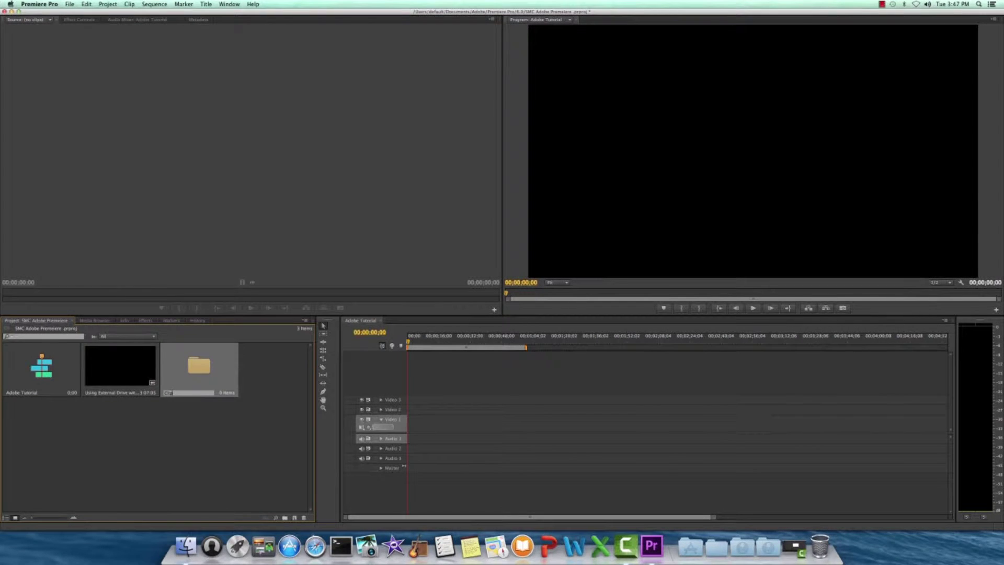
click(128, 447)
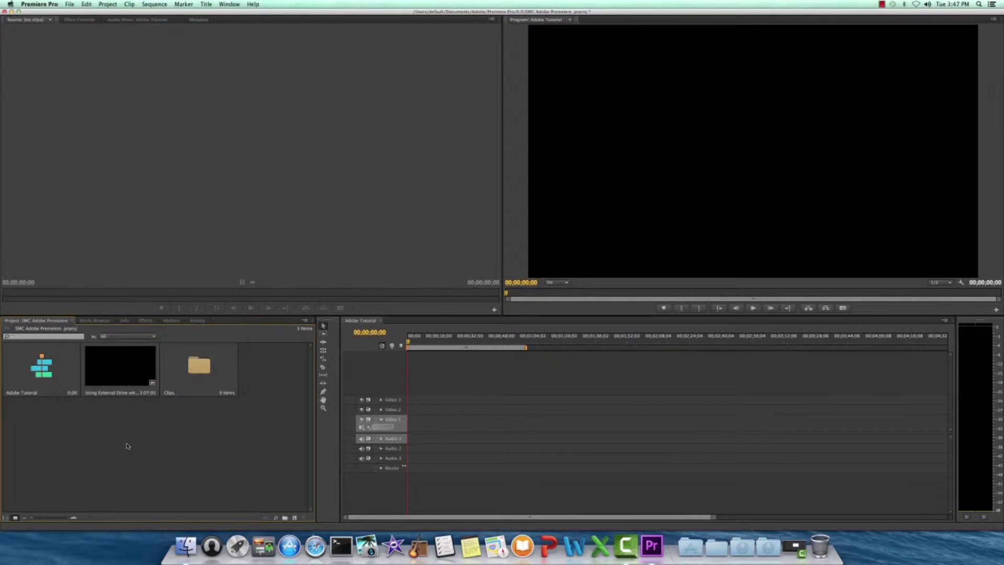
Move the imported video into the Clips bin and dock the opened bin alongside the project panel
click(111, 371)
drag(110, 371, 204, 398)
double_click(118, 370)
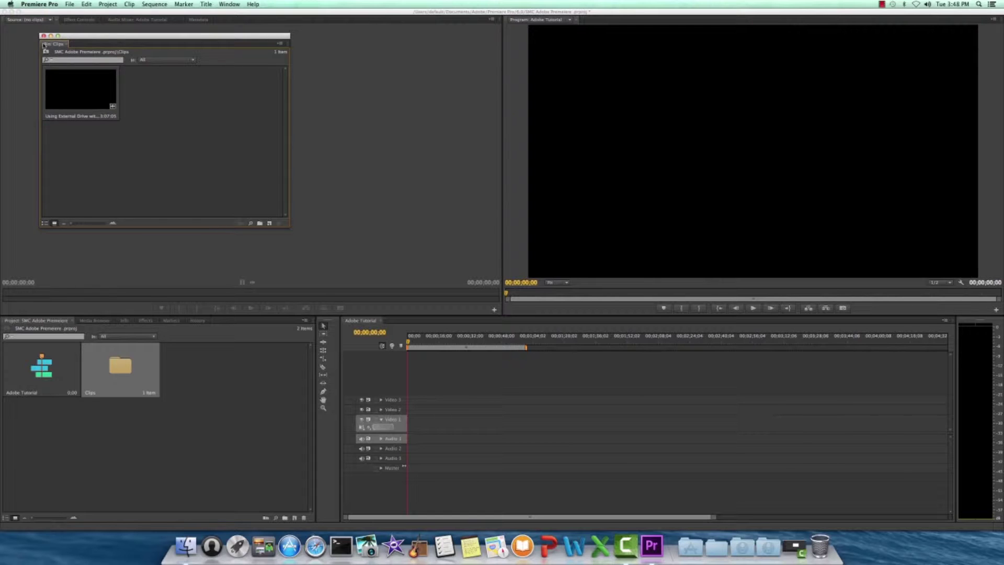
drag(43, 45, 245, 320)
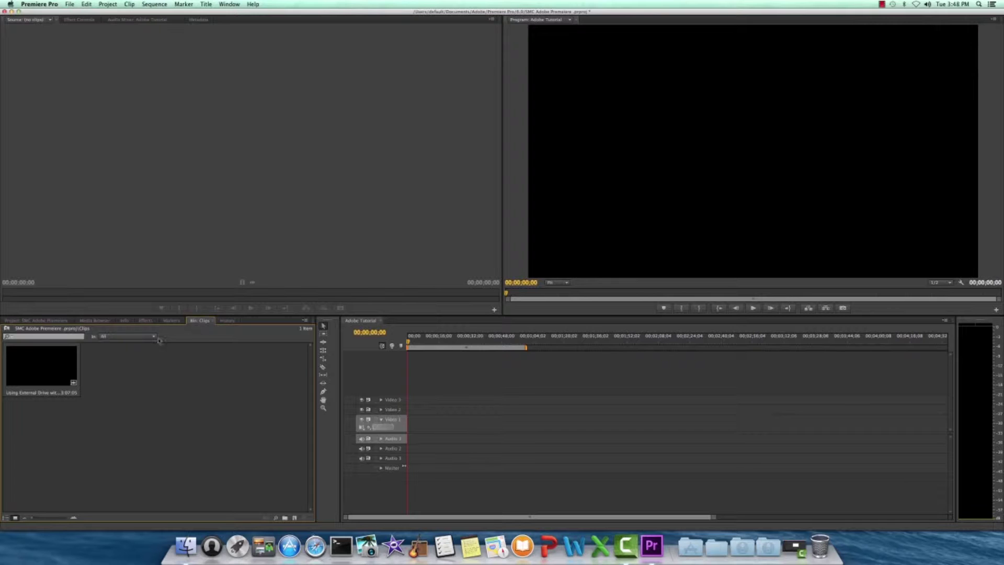
Load the clip for source viewing and mark In at its "Name the Library" frame and Out at 00:02:04:20
double_click(50, 373)
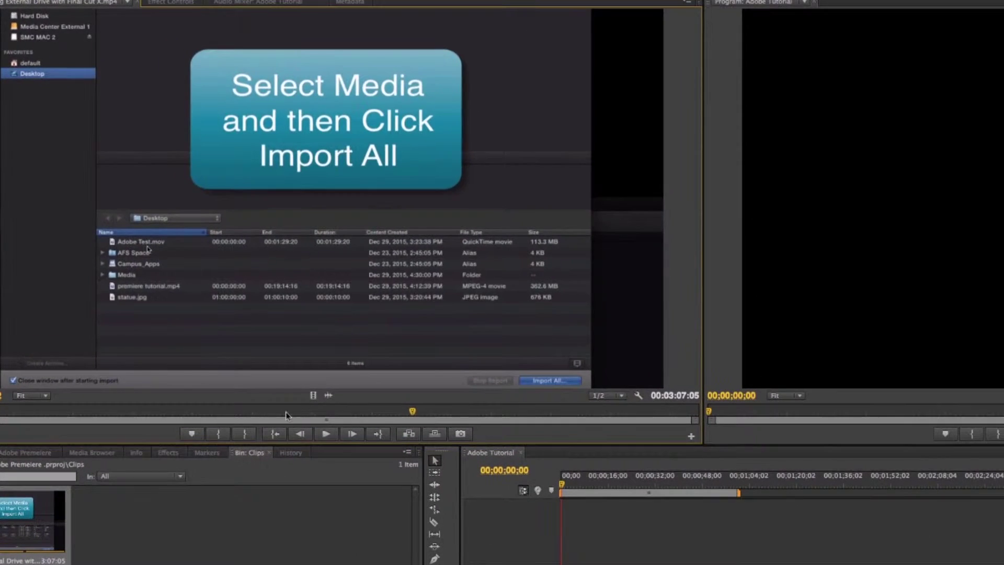
drag(287, 415, 127, 412)
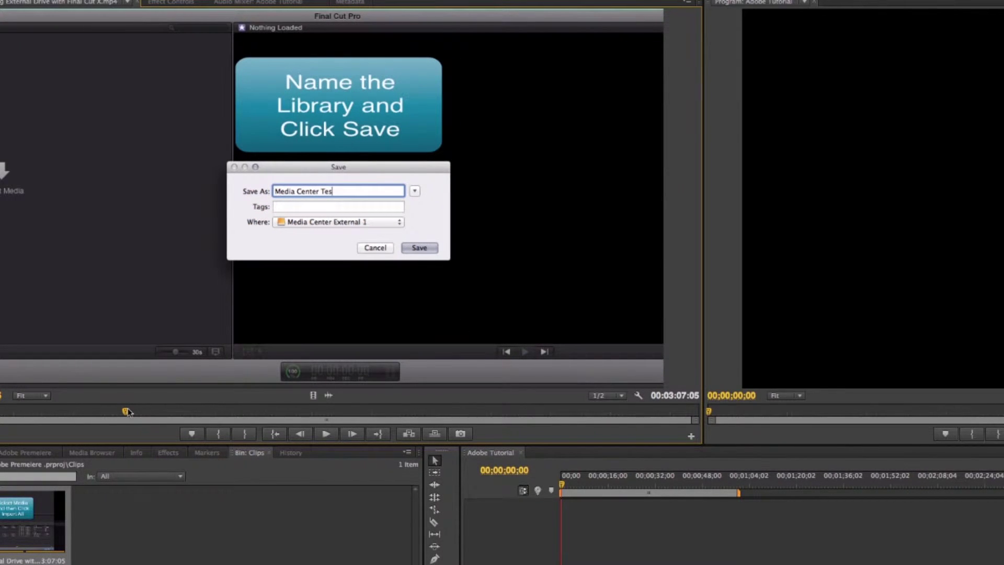
key(i)
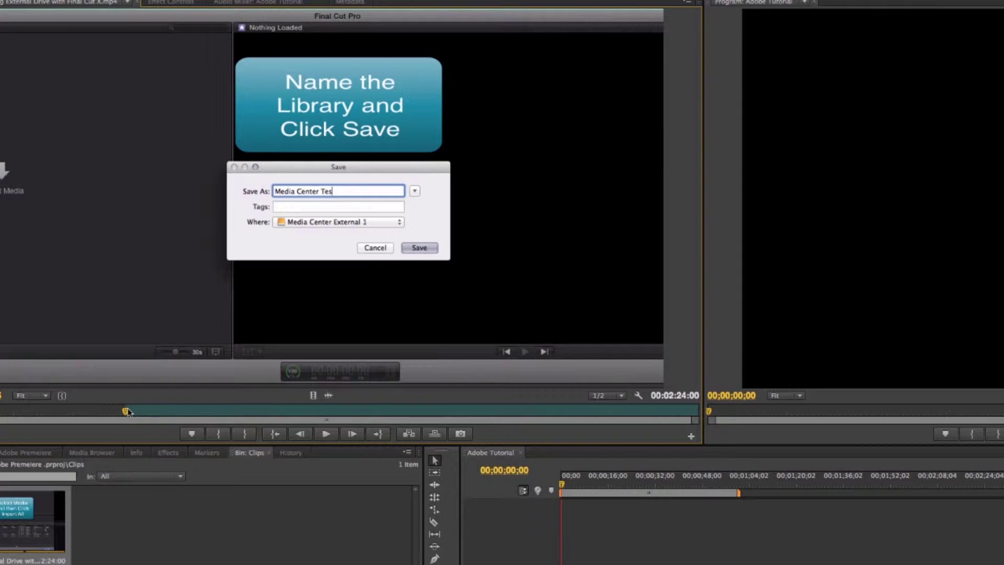
drag(126, 413, 450, 414)
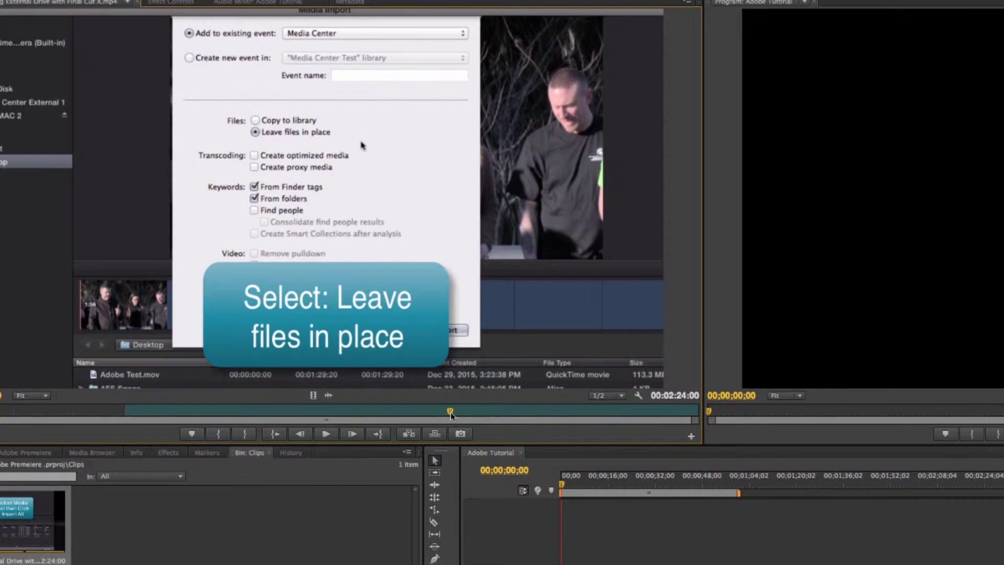
key(o)
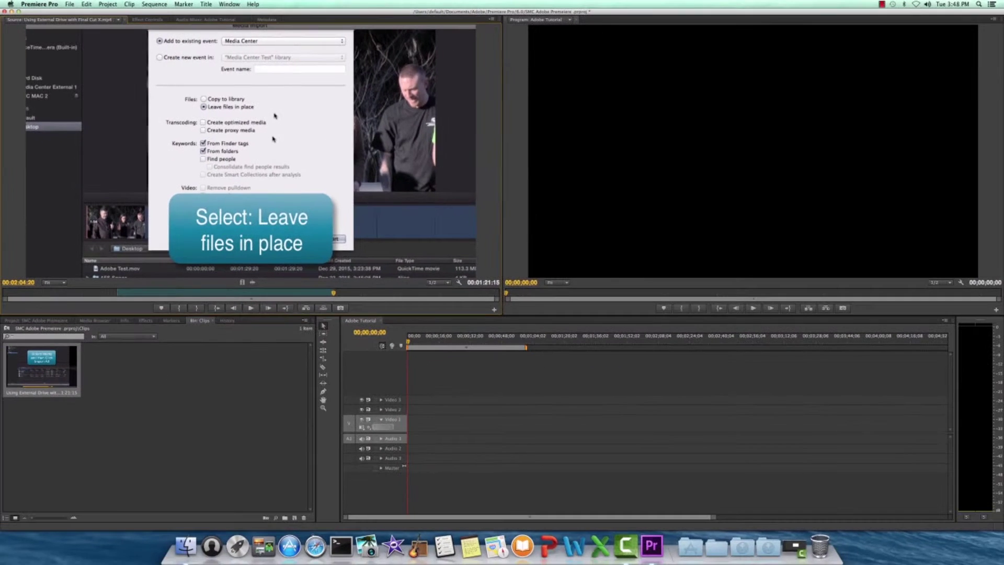
Place the marked clip at the start of Video 1 and Audio 1, changing the sequence settings to match it
drag(273, 138, 403, 428)
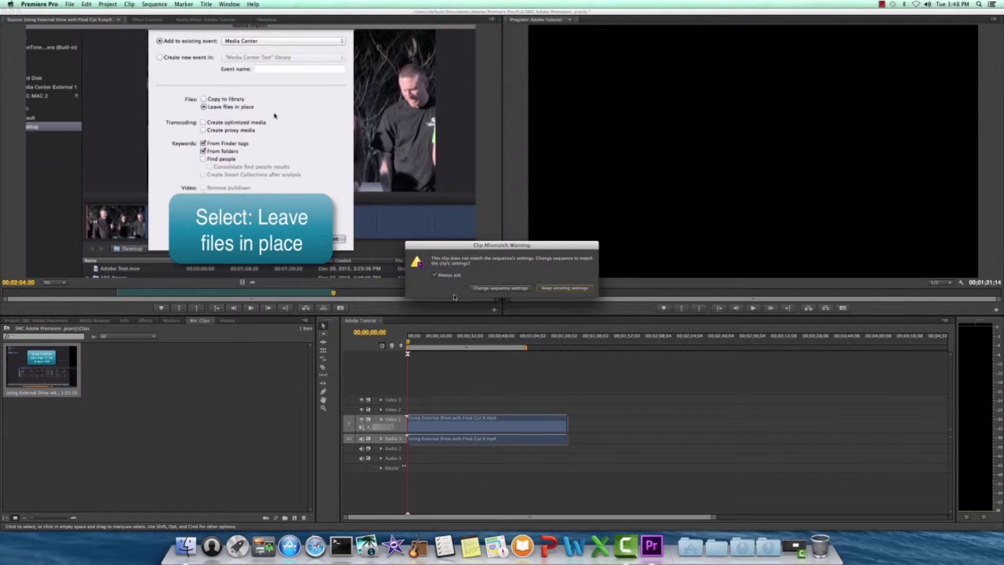
click(485, 289)
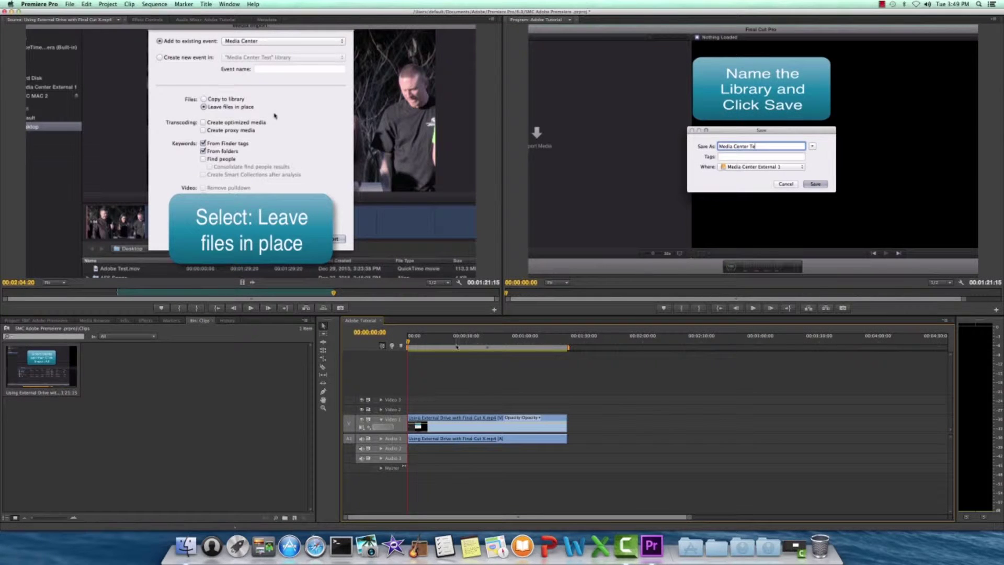
Play and scrub through the clip in the sequence, returning the playhead to the start
key(space)
drag(427, 345, 512, 343)
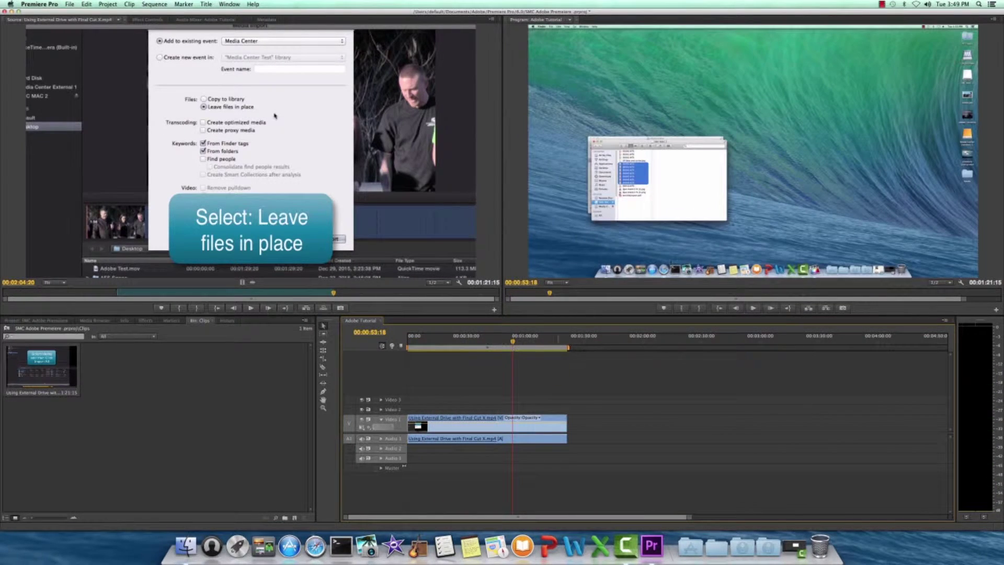
drag(516, 341, 432, 354)
key(Home)
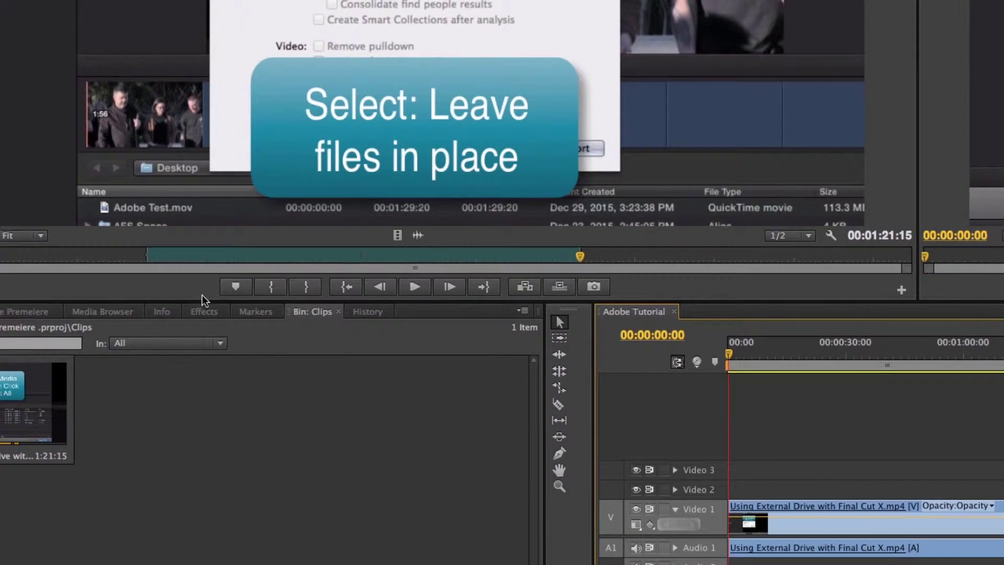
Move the source clip's In point to 00:00:22:19
click(186, 268)
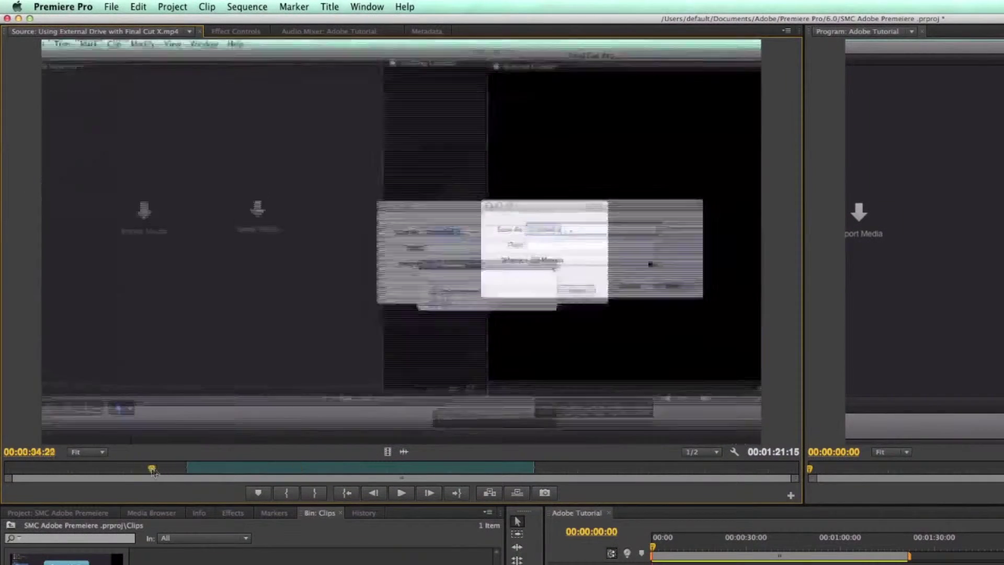
drag(153, 470, 100, 469)
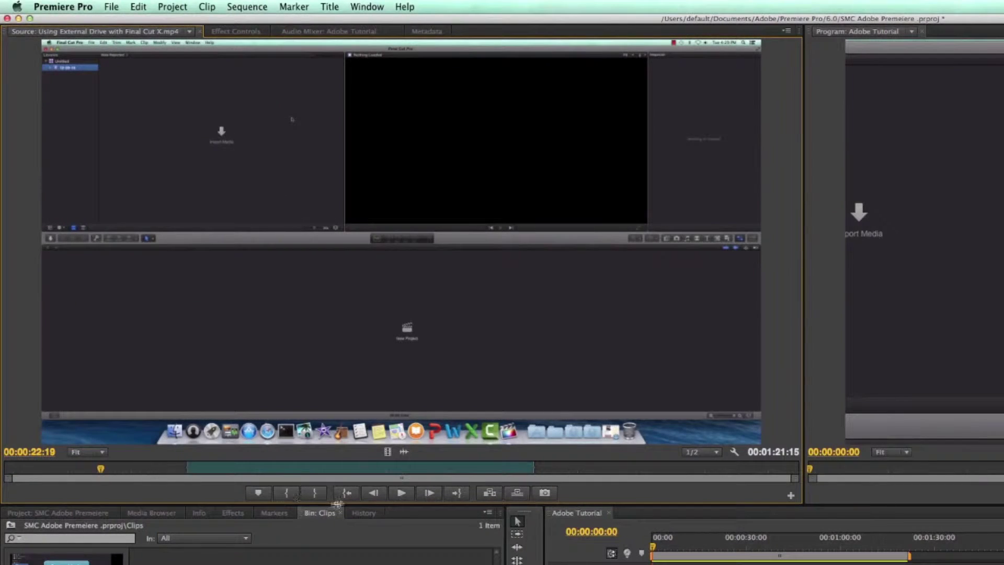
click(287, 493)
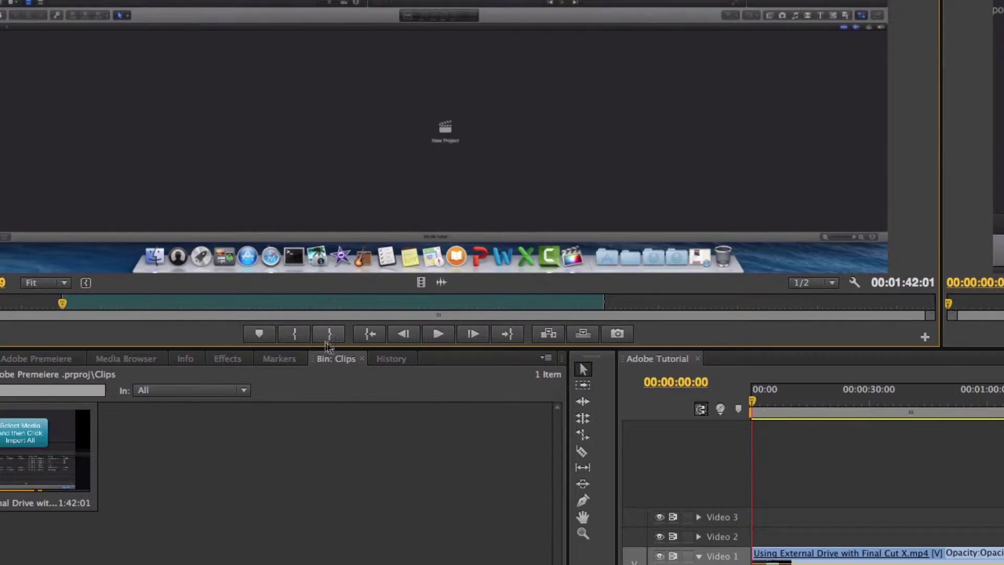
Mark the source clip's Out point at 00:00:53:07, scrub past it and jump back to the In point
drag(61, 304, 224, 305)
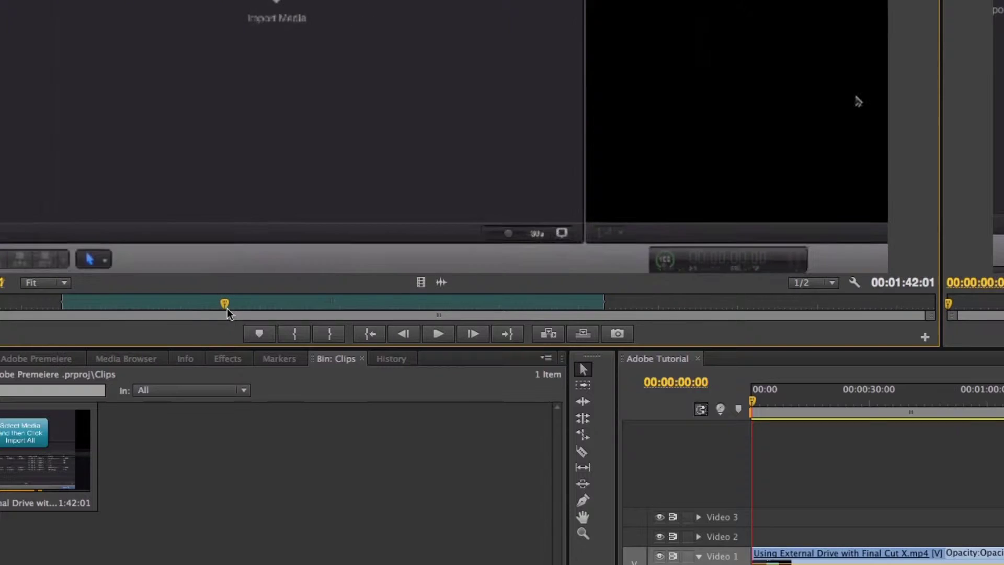
click(329, 333)
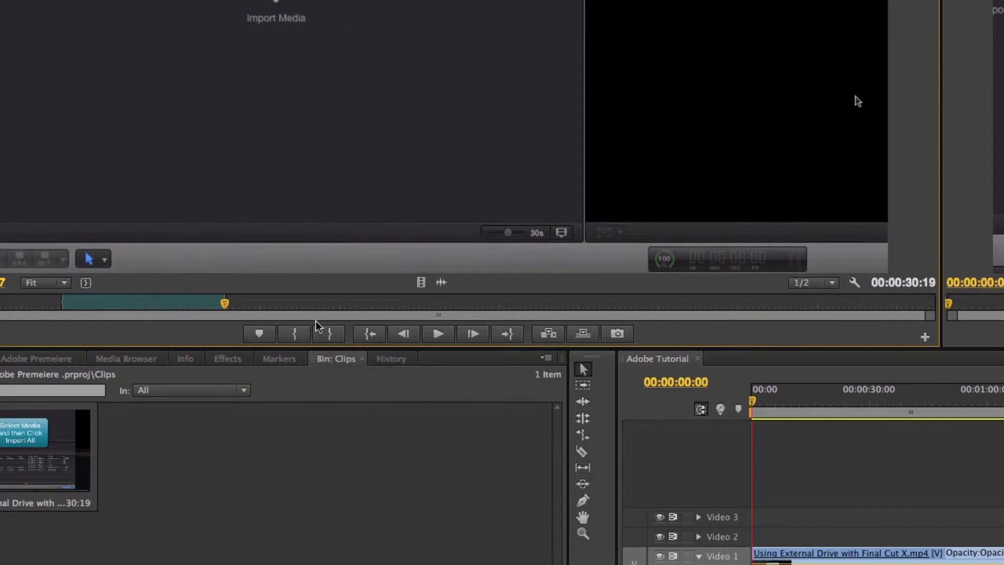
drag(225, 303, 276, 305)
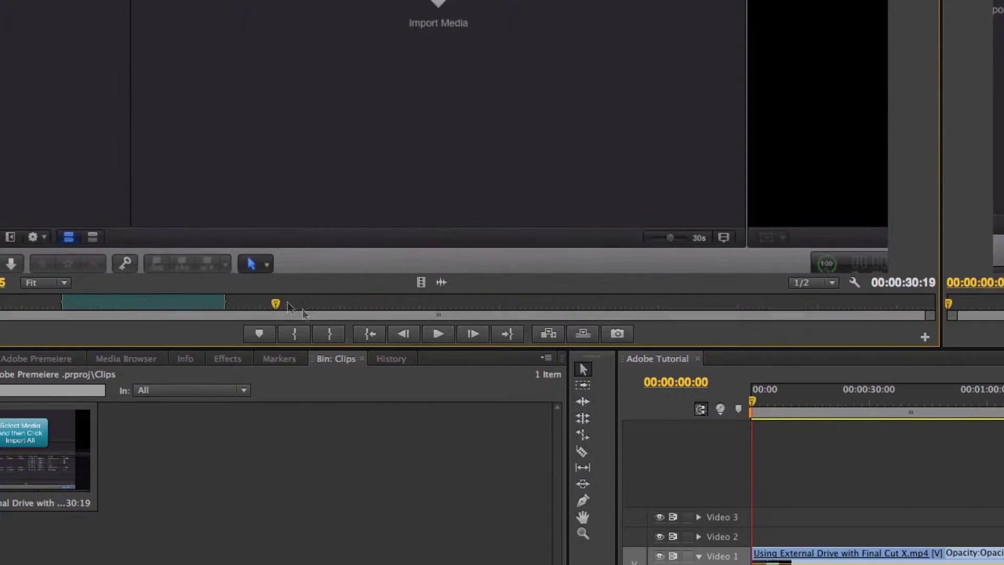
click(369, 334)
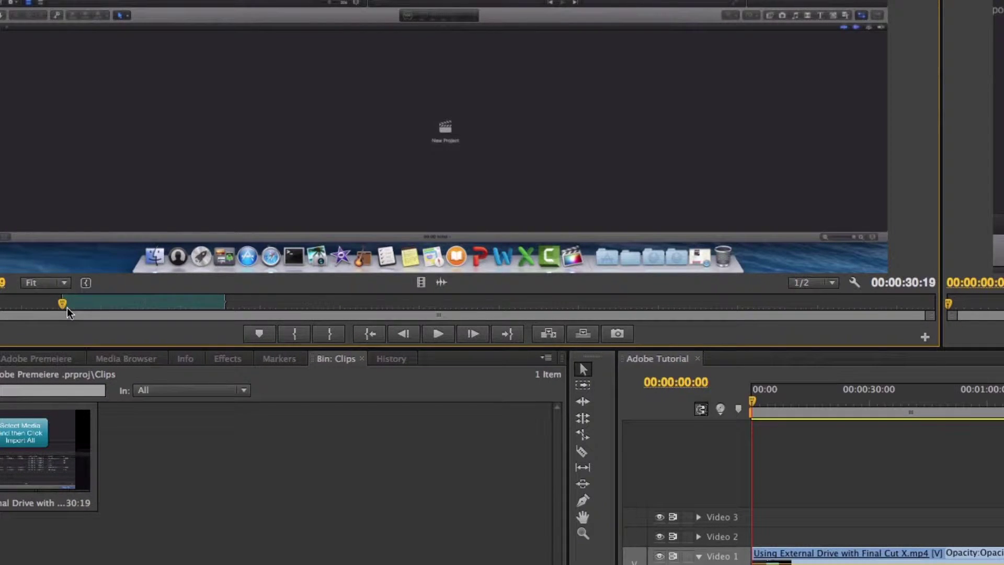
Review the marked source range by stepping back, playing briefly, stepping forward frame by frame and jumping to its Out point
click(405, 337)
click(405, 336)
click(405, 337)
click(405, 336)
click(436, 332)
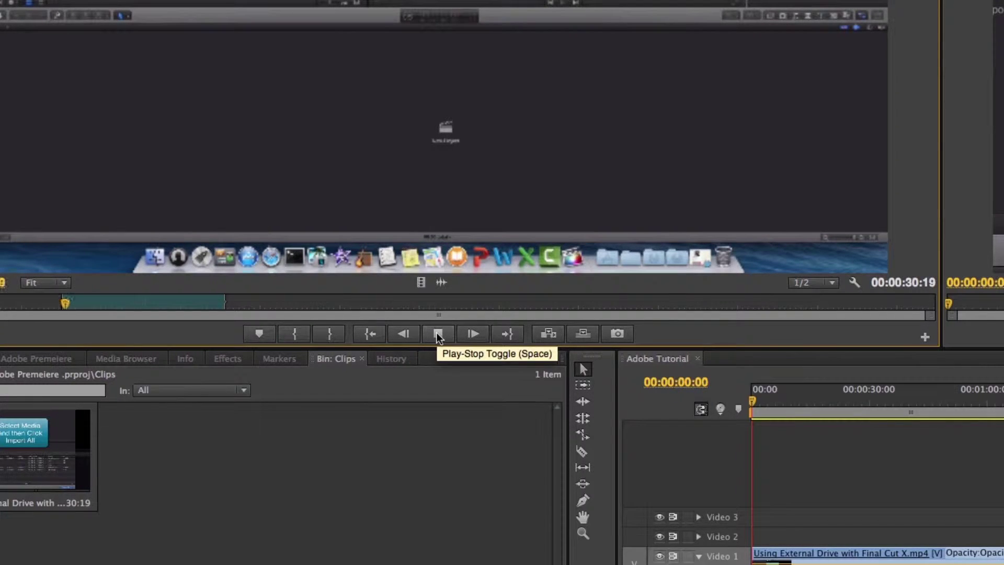
click(439, 337)
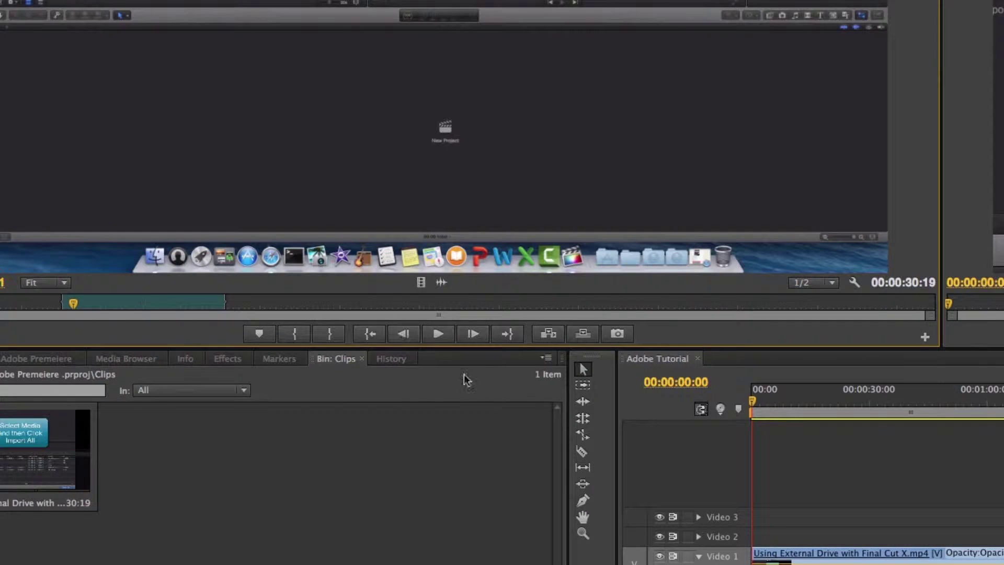
click(474, 335)
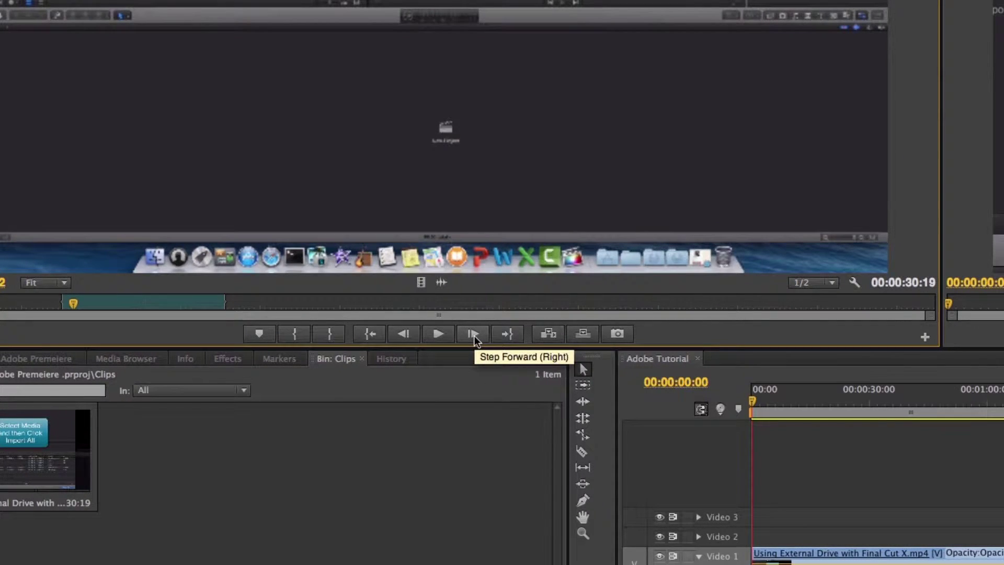
click(473, 335)
click(474, 335)
click(474, 332)
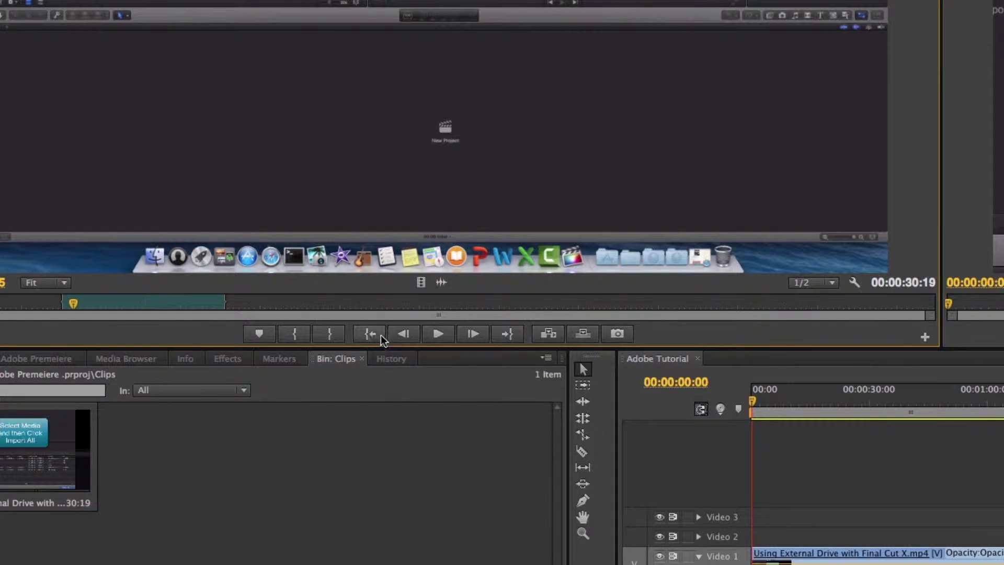
click(506, 340)
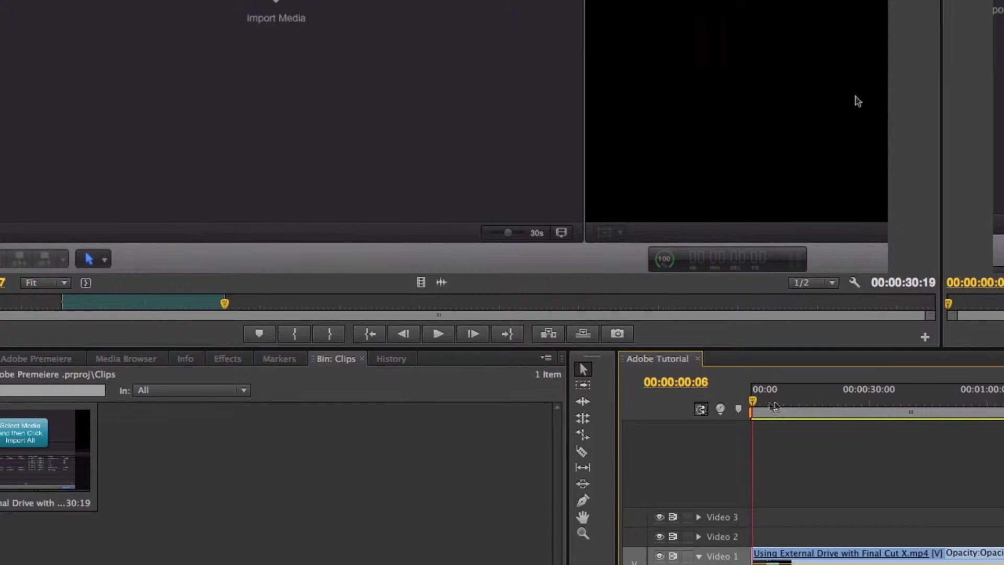
Mark an In point in the sequence at 00:00:39:18
click(822, 406)
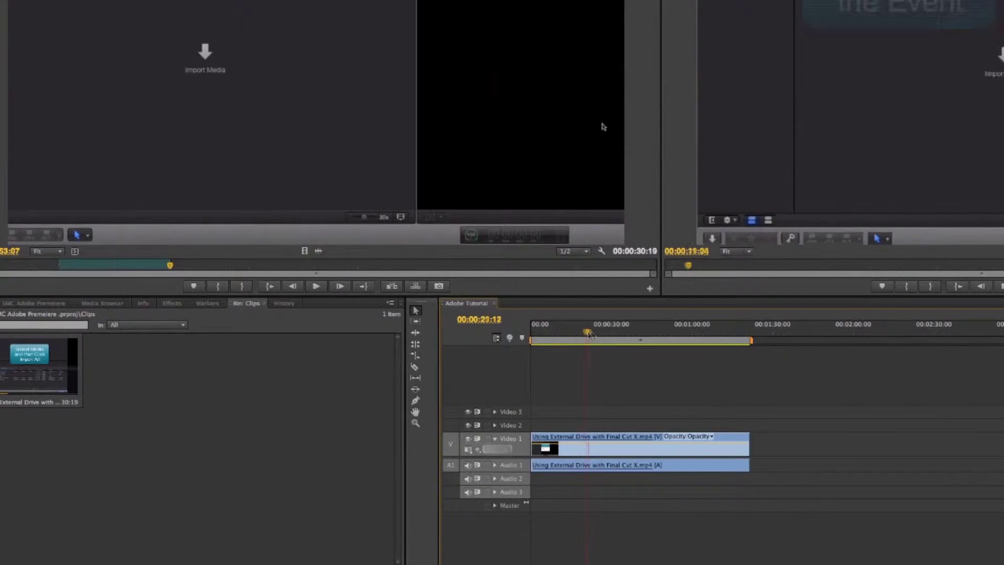
drag(585, 340, 640, 341)
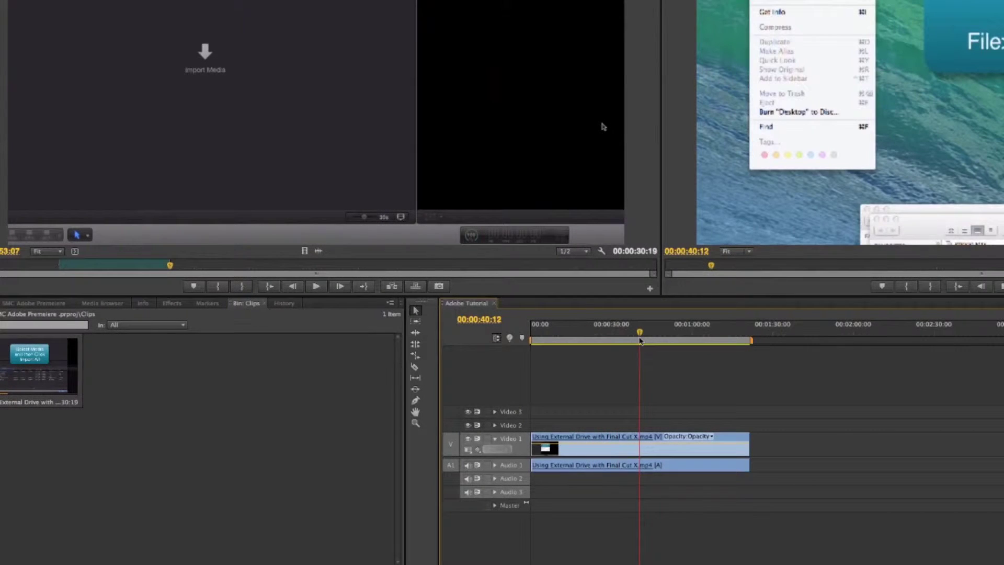
drag(641, 340, 621, 336)
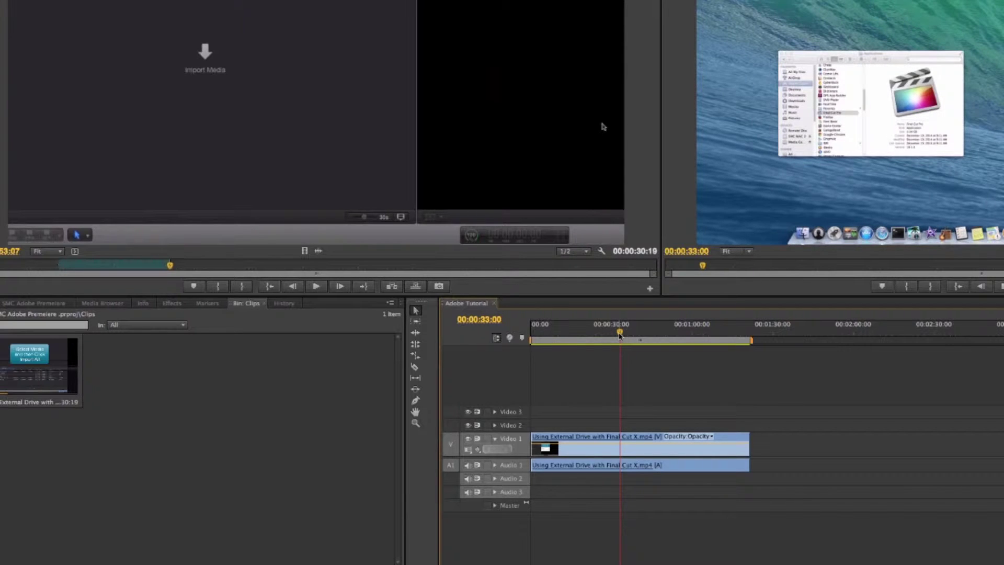
drag(620, 333, 628, 375)
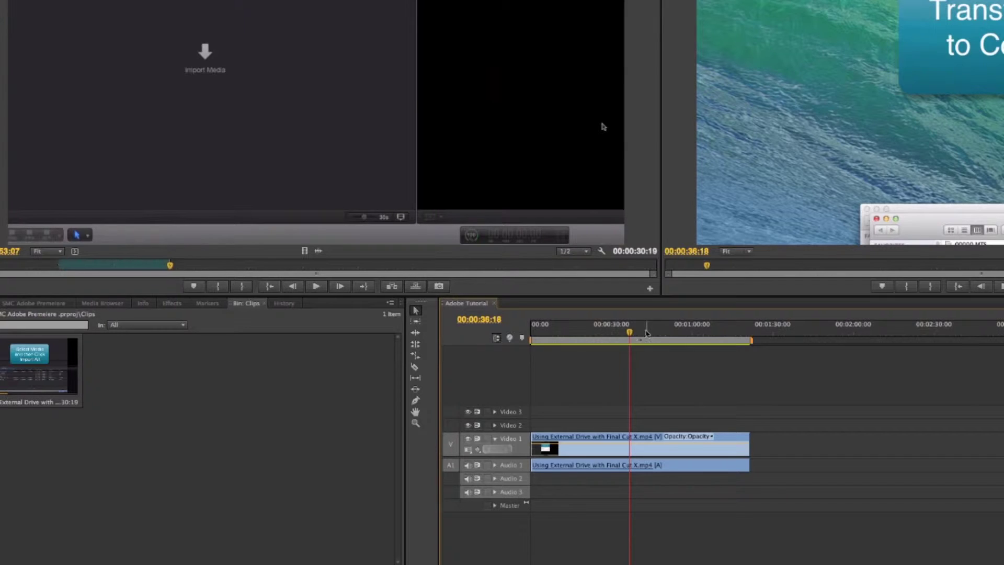
drag(632, 338, 639, 342)
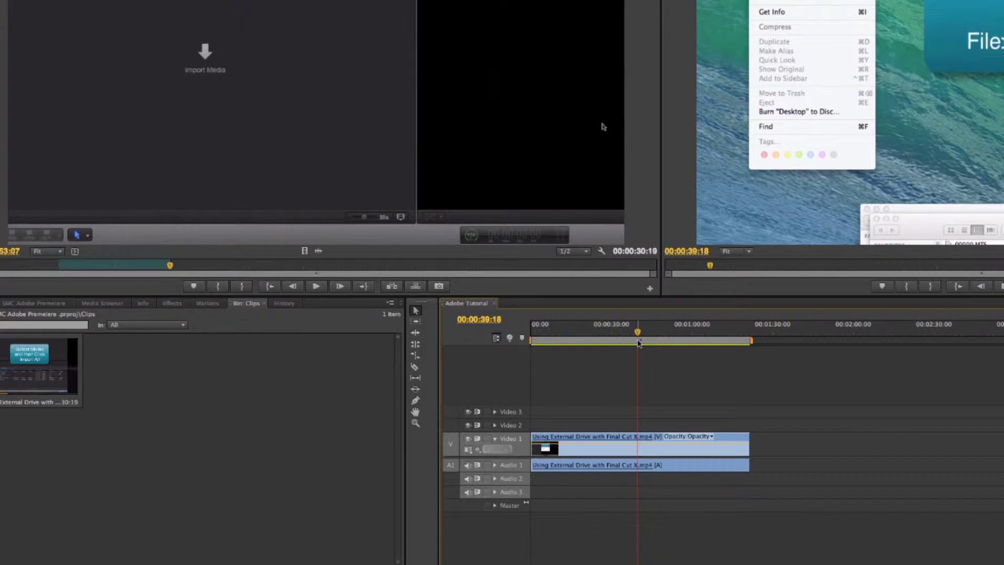
key(i)
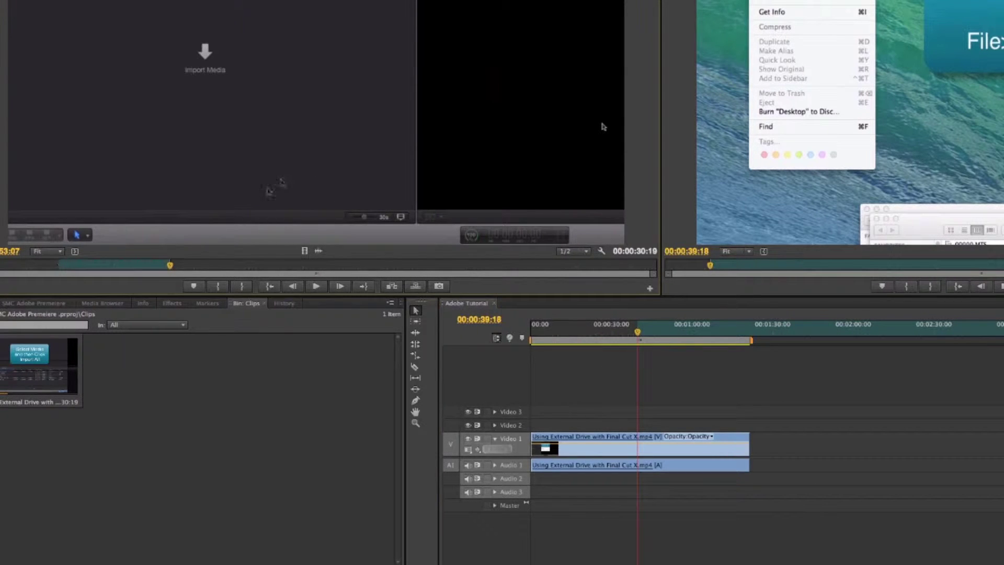
Insert the marked source range at the sequence's In point, splitting the existing clip, and scrub through the inserted section
click(270, 270)
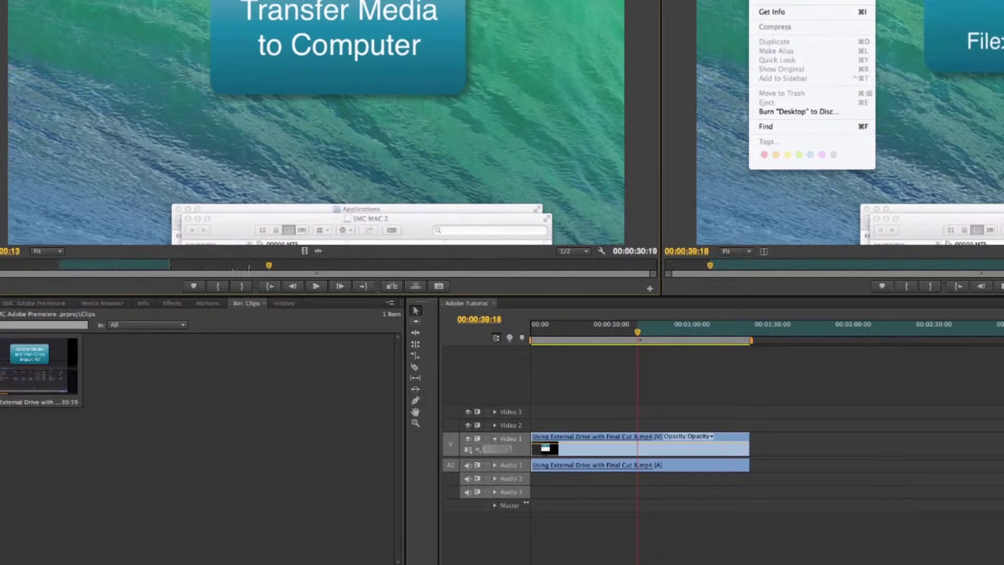
drag(270, 268, 169, 265)
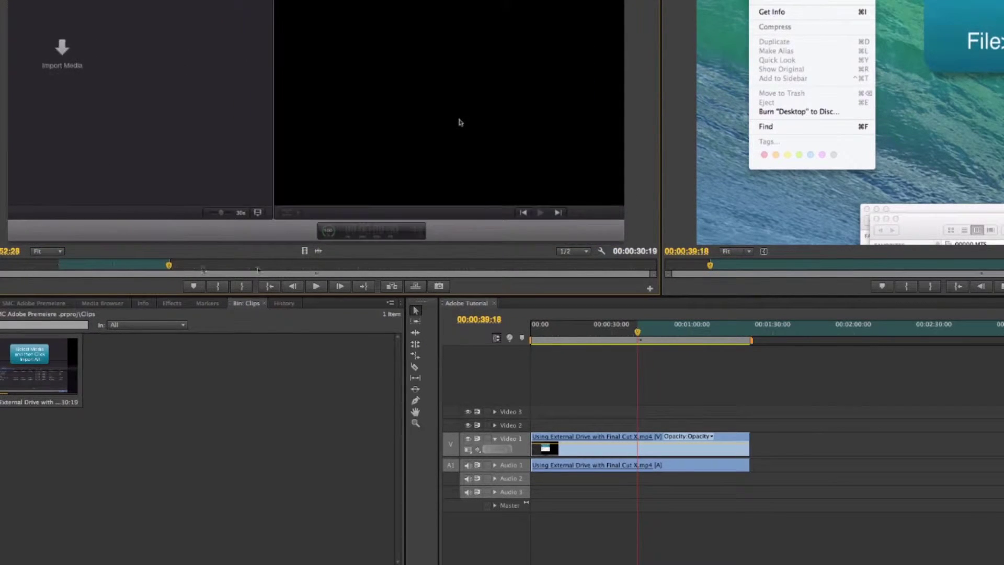
click(391, 286)
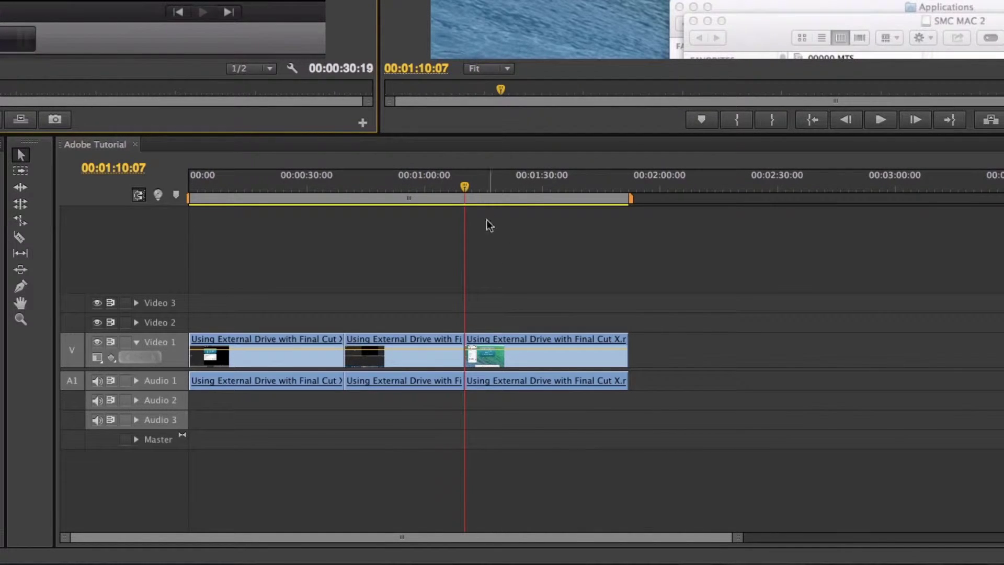
click(314, 180)
drag(347, 185, 432, 219)
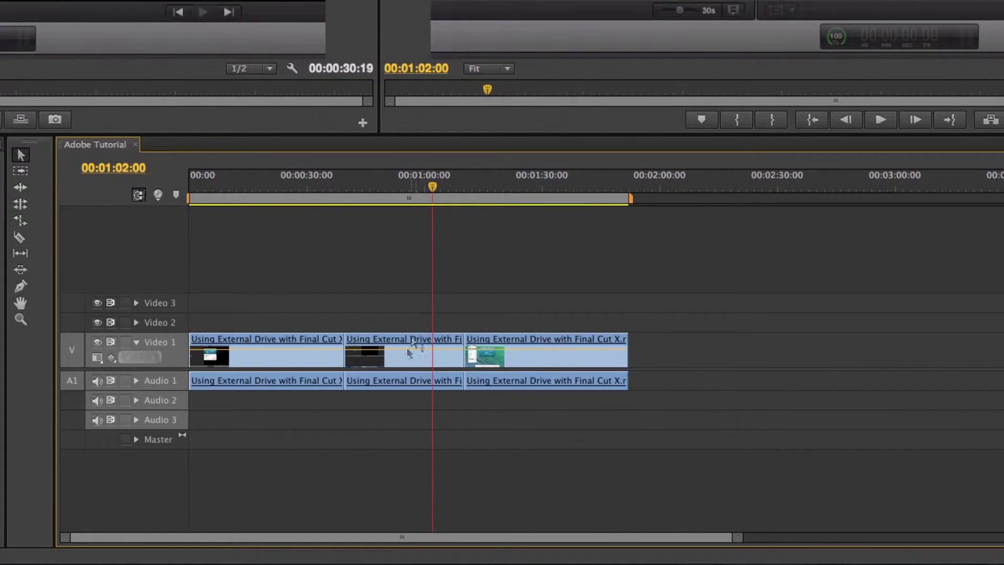
mouse_move(408, 354)
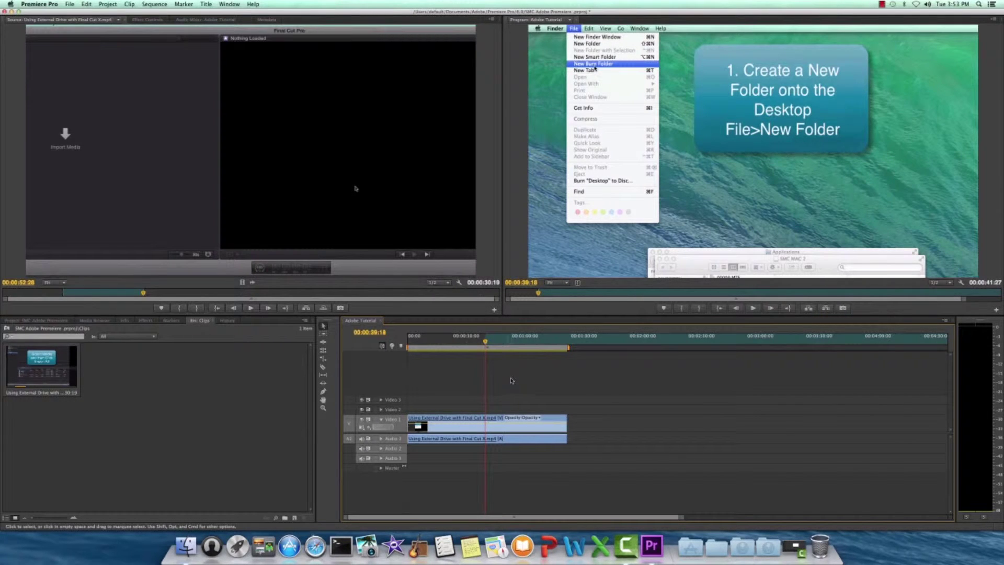
Undo the insert, overwrite the sequence from 00:00:39:18 with the marked source range, and scrub back through it
drag(486, 341, 470, 362)
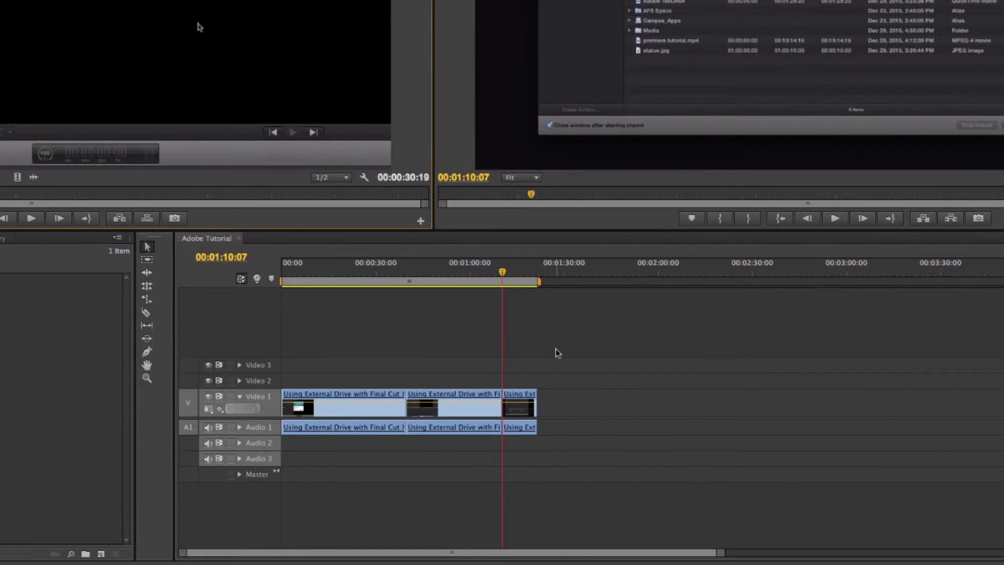
drag(503, 272, 453, 293)
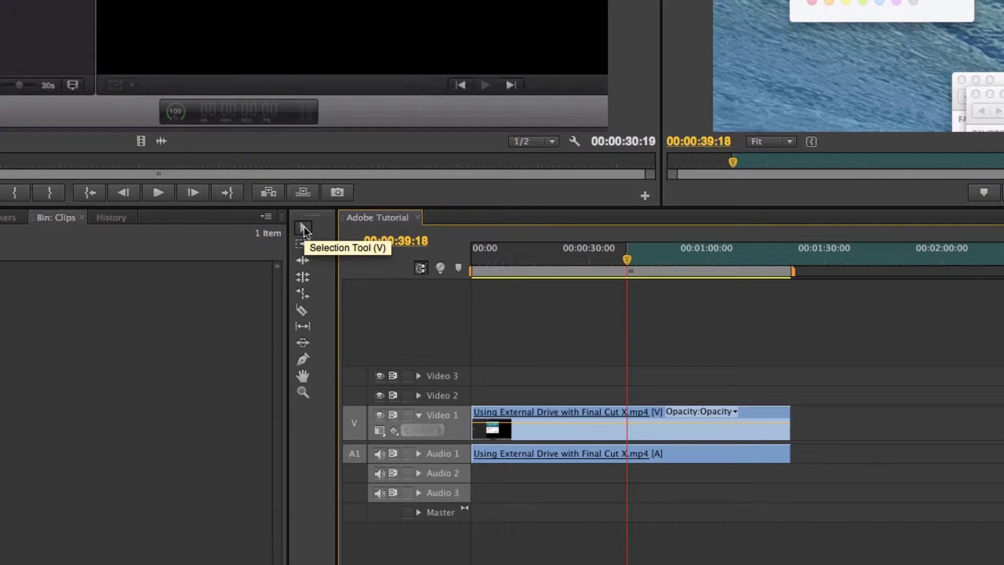
Append the marked source range directly after the existing clip on Video 1 and Audio 1
click(607, 401)
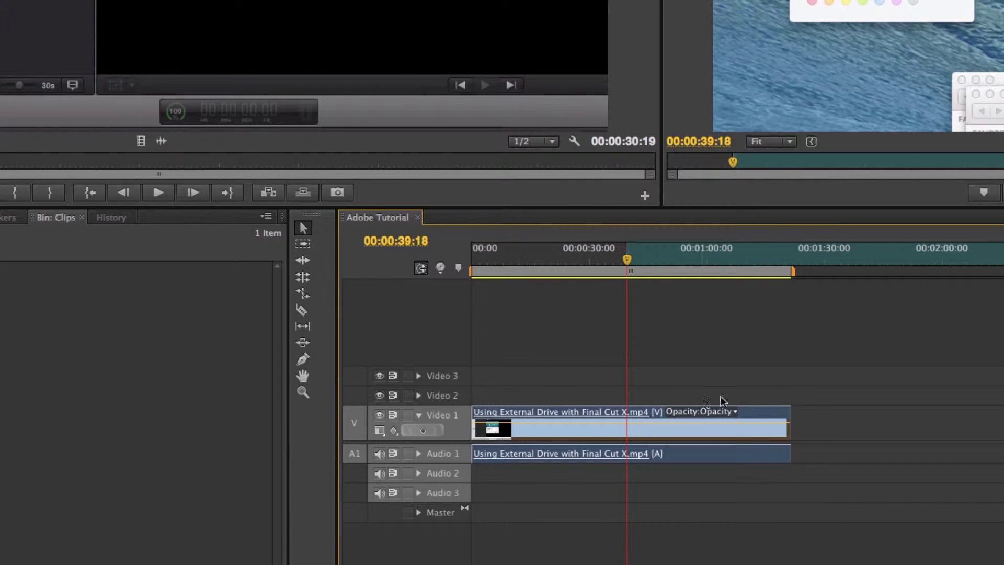
click(27, 7)
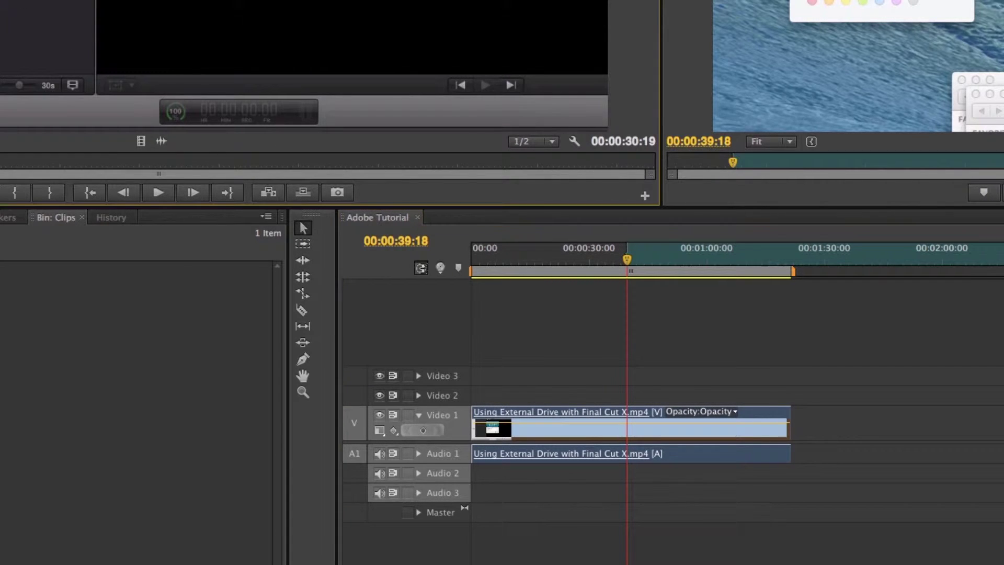
drag(27, 6, 777, 429)
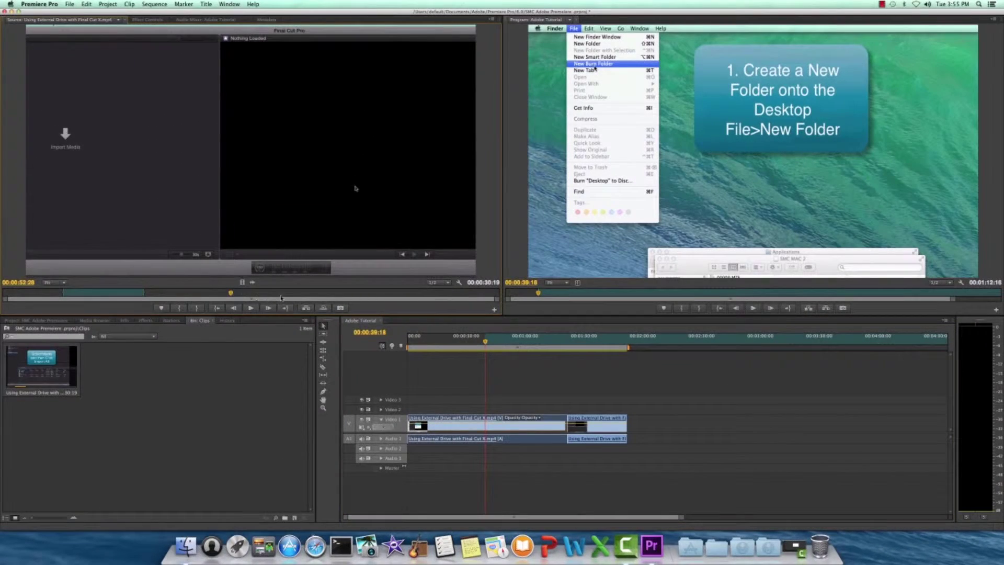
Mark a 00:00:38:01 source range ending at 00:02:22:20 and append it as the third clip on Video 1
click(281, 292)
key(i)
drag(281, 292, 380, 293)
key(o)
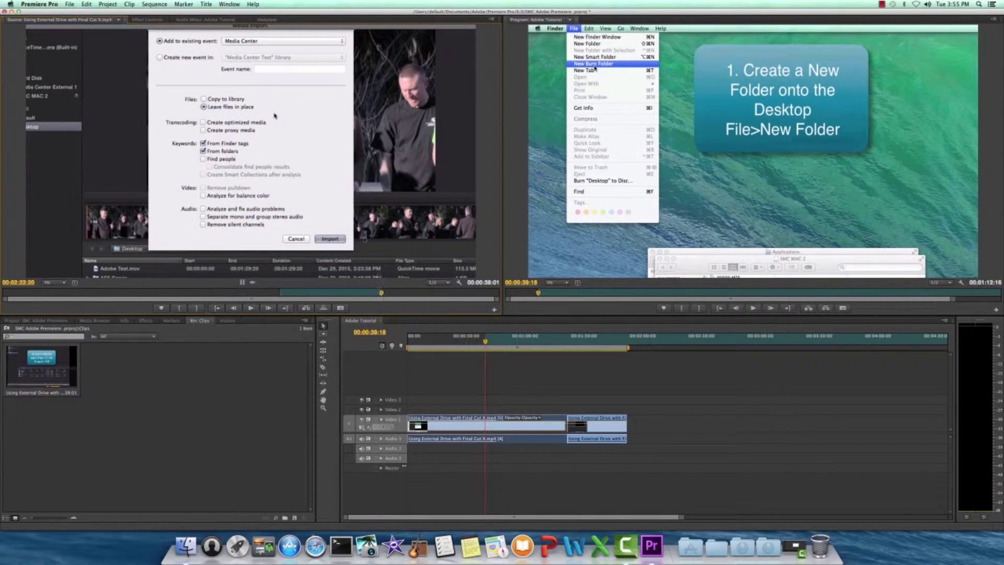
drag(313, 131, 661, 426)
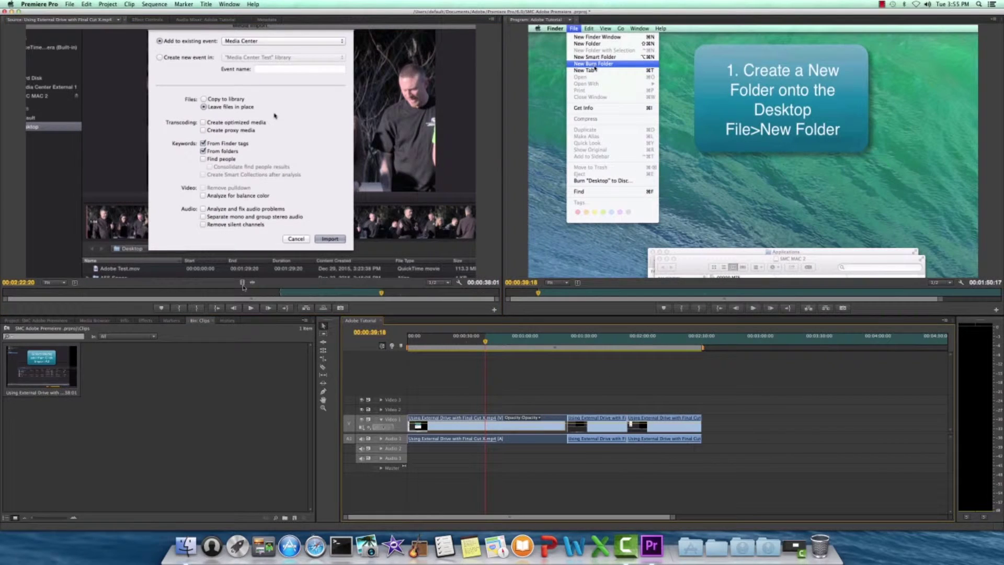
Mark a source range of about 30 seconds starting at 00:01:23:07 and append it as the fourth clip on Video 1
click(224, 292)
key(i)
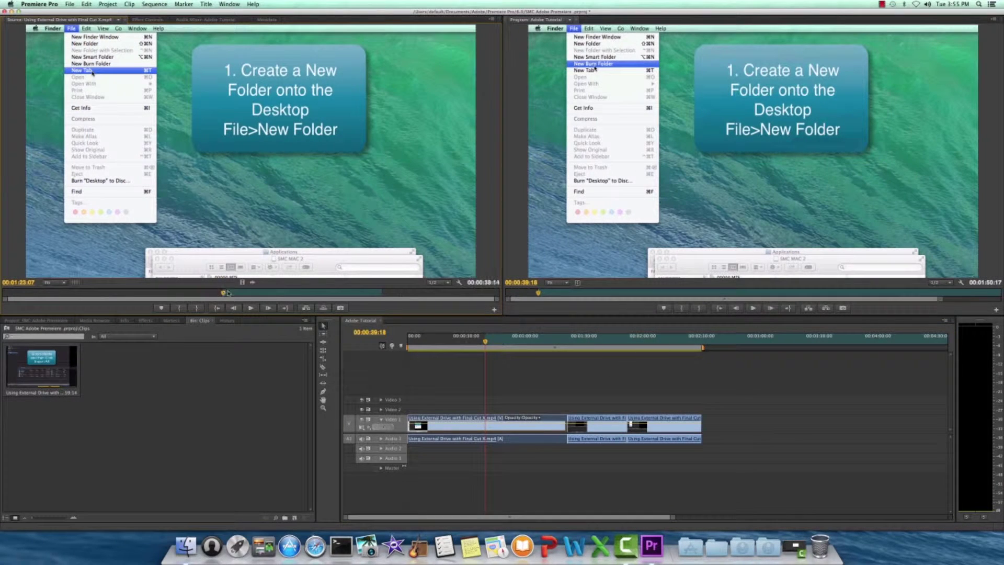
drag(224, 292, 305, 292)
key(o)
drag(335, 252, 753, 421)
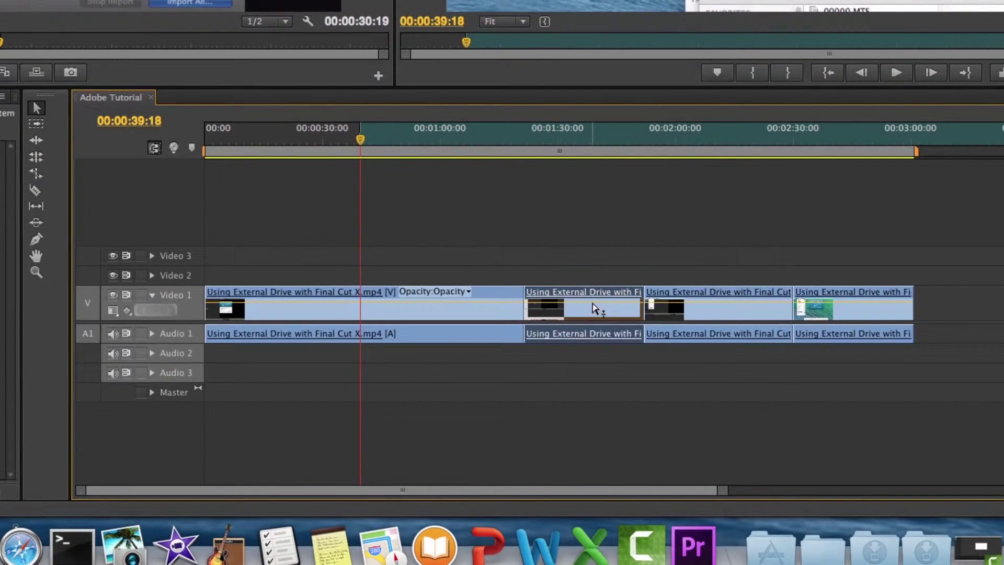
Swap the last two clips on Video 1, placing the green desktop clip directly after the second clip without gaps
click(859, 318)
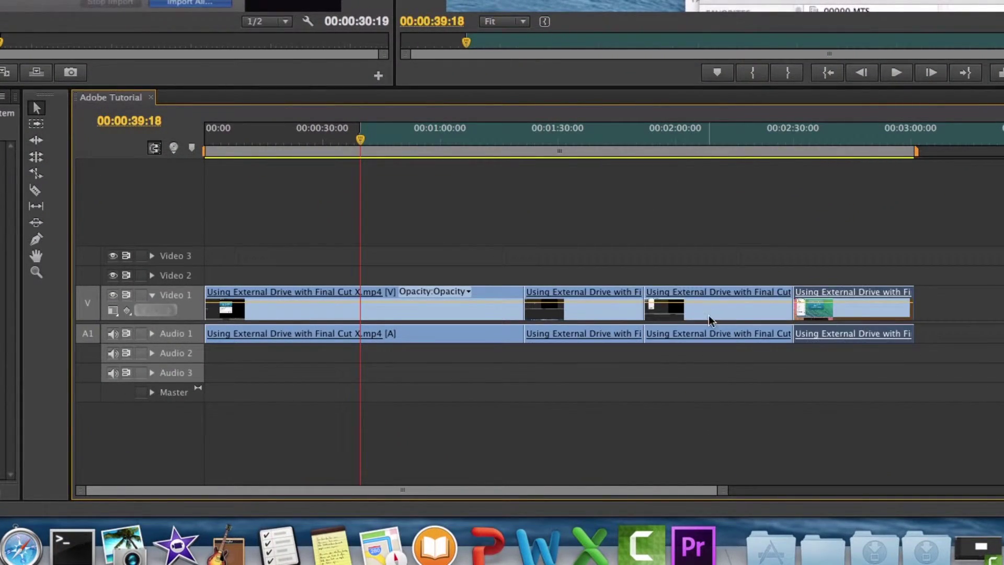
click(453, 305)
click(569, 315)
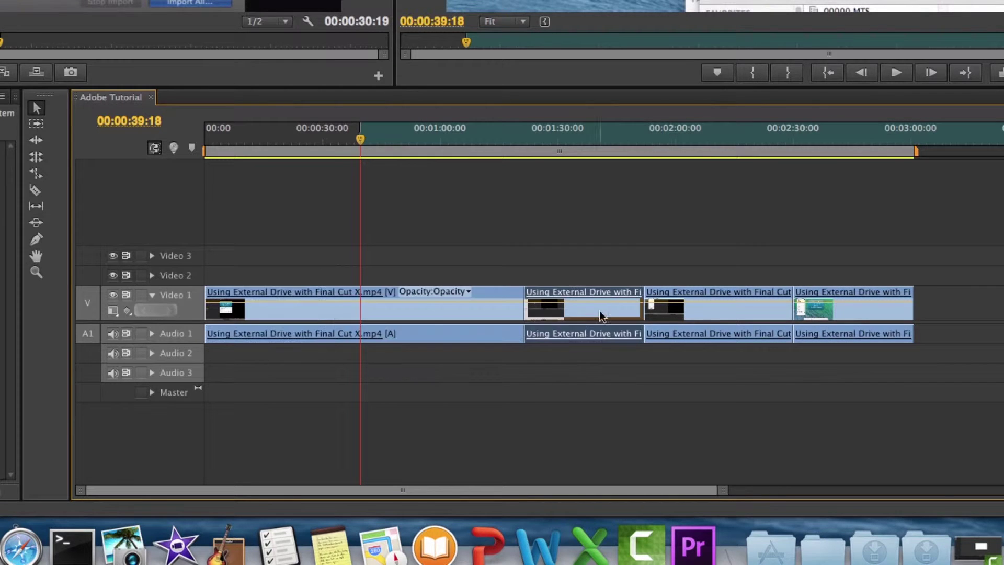
click(700, 317)
drag(779, 314, 951, 300)
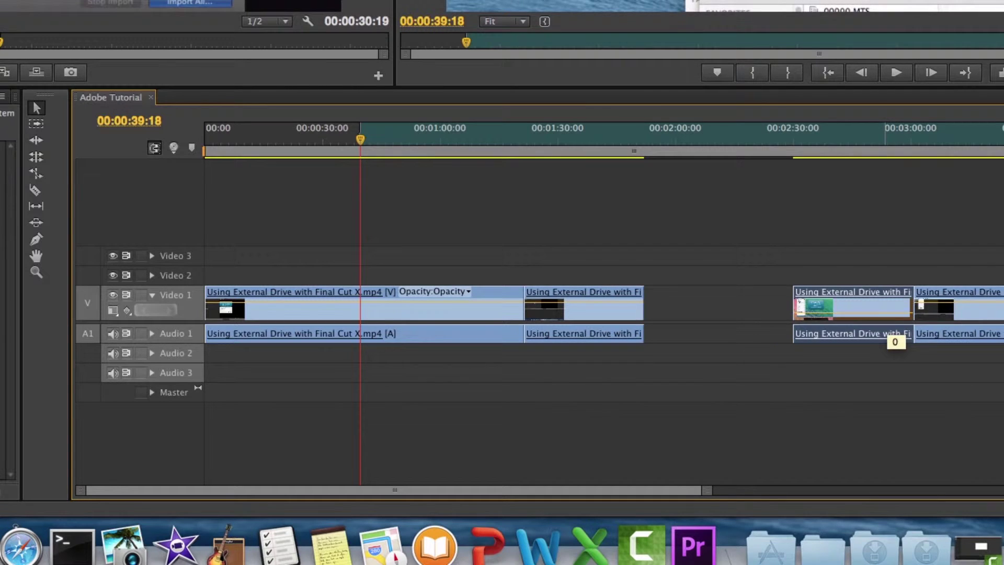
drag(878, 288, 723, 294)
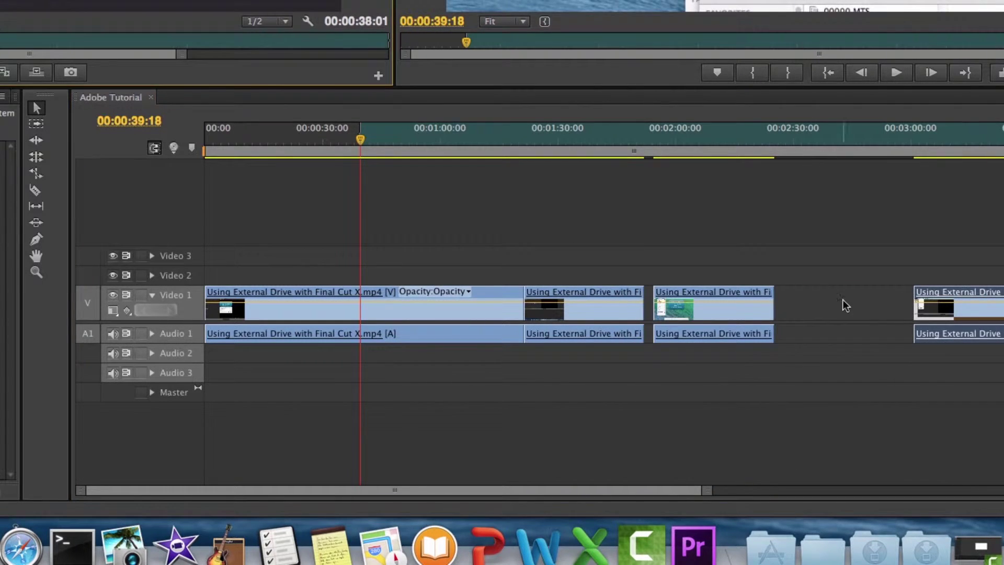
drag(965, 294, 769, 295)
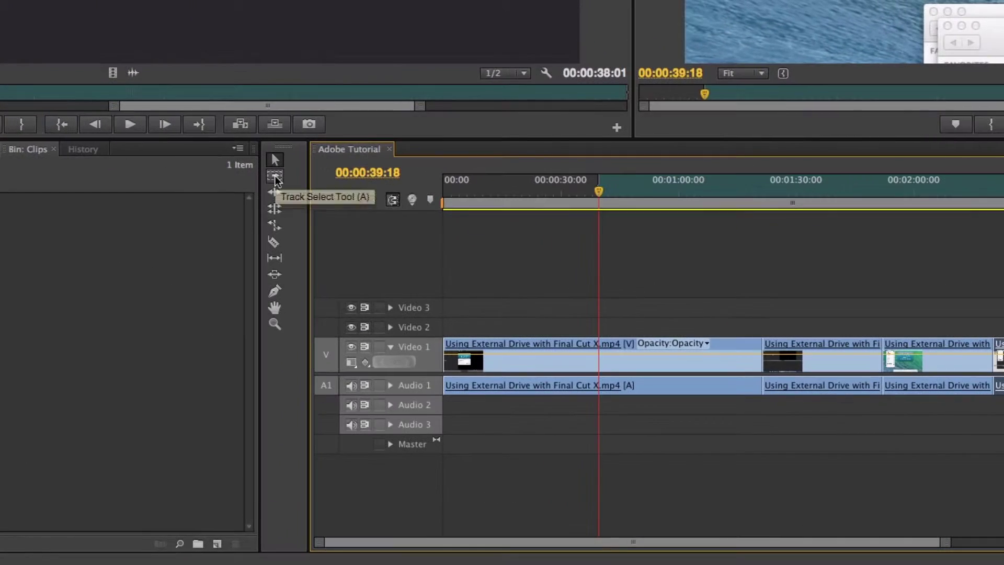
Select all clips on Video 1 from the first one onward with Track Select and try to shift them together
click(276, 178)
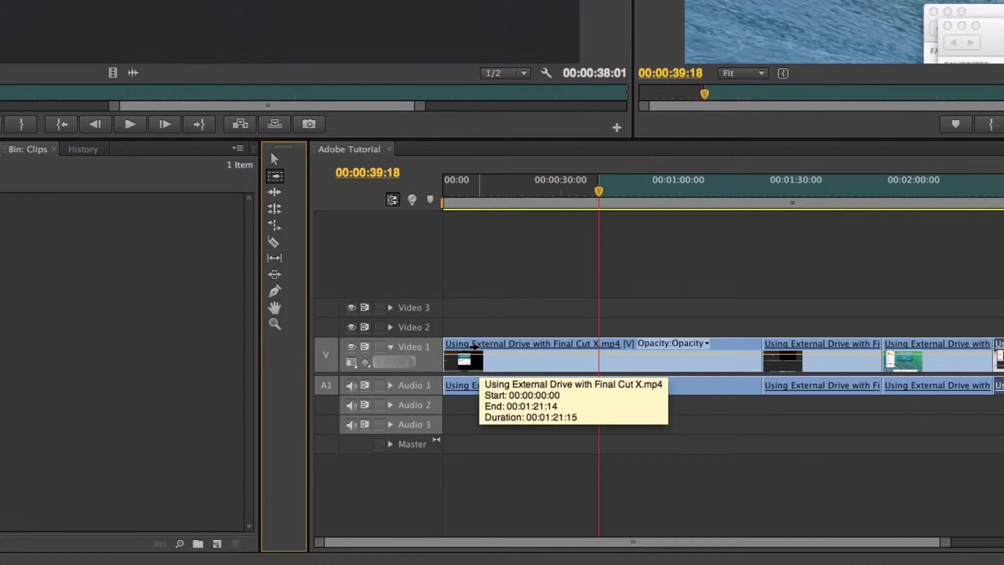
click(475, 346)
click(274, 159)
drag(517, 362, 495, 357)
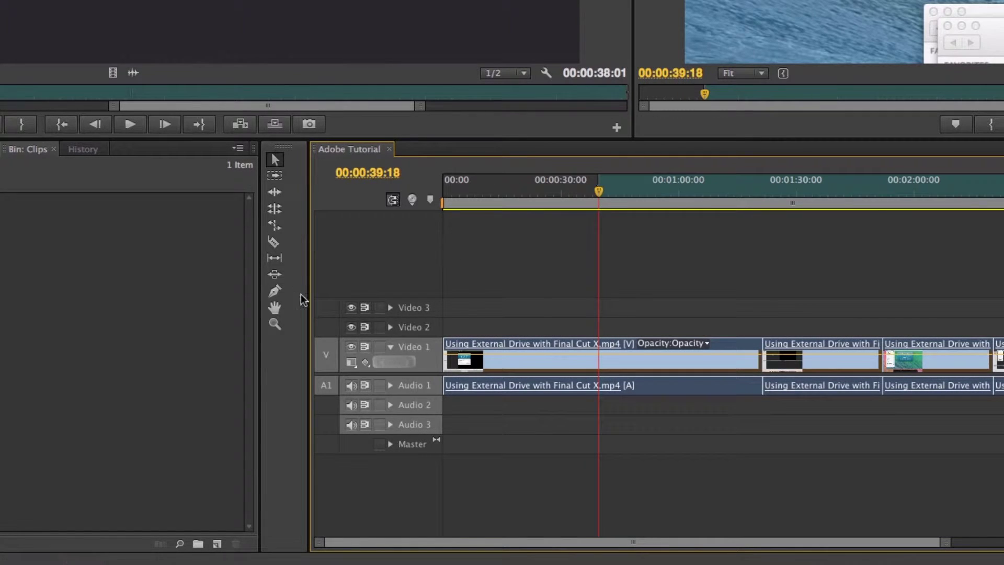
Ripple-edit the first clip's end back to about 00:01:12 and the second clip's end out to about 00:01:50
click(275, 193)
click(277, 193)
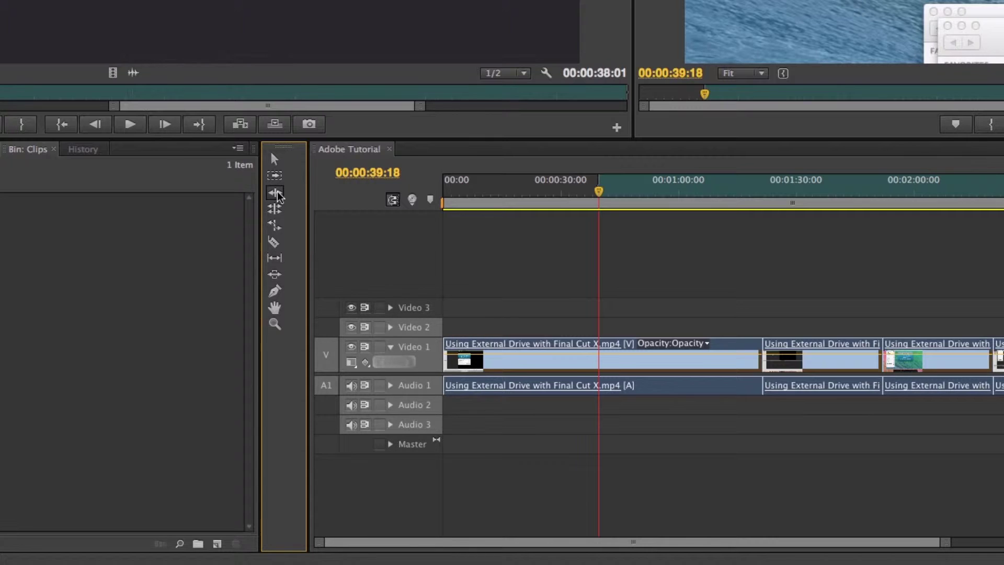
click(276, 194)
click(755, 356)
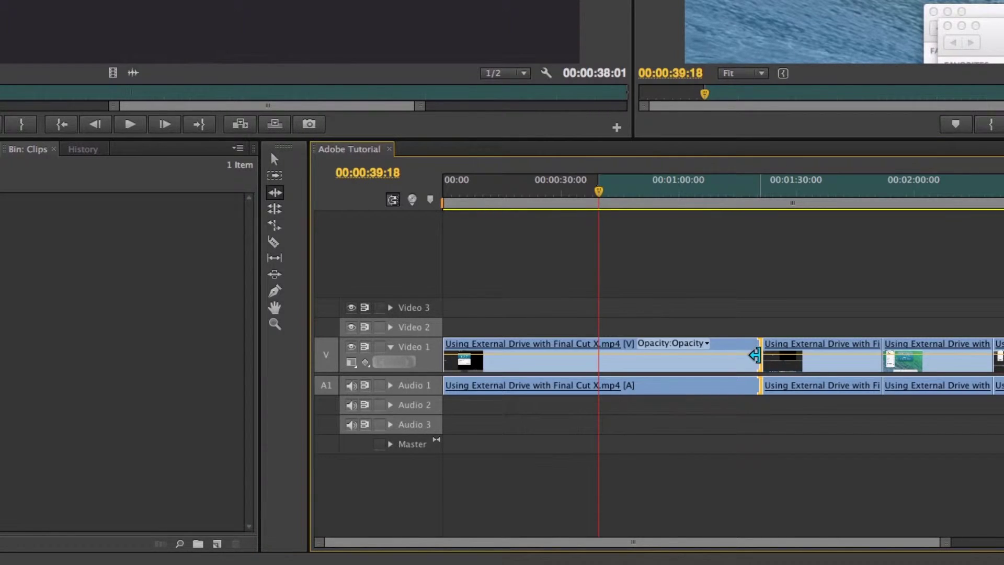
drag(754, 356, 726, 356)
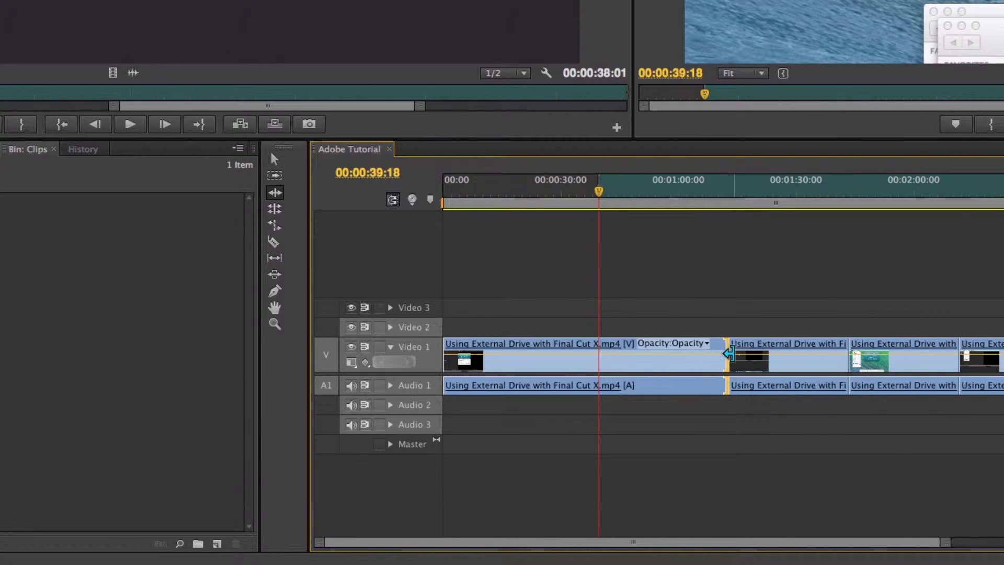
drag(848, 355, 909, 355)
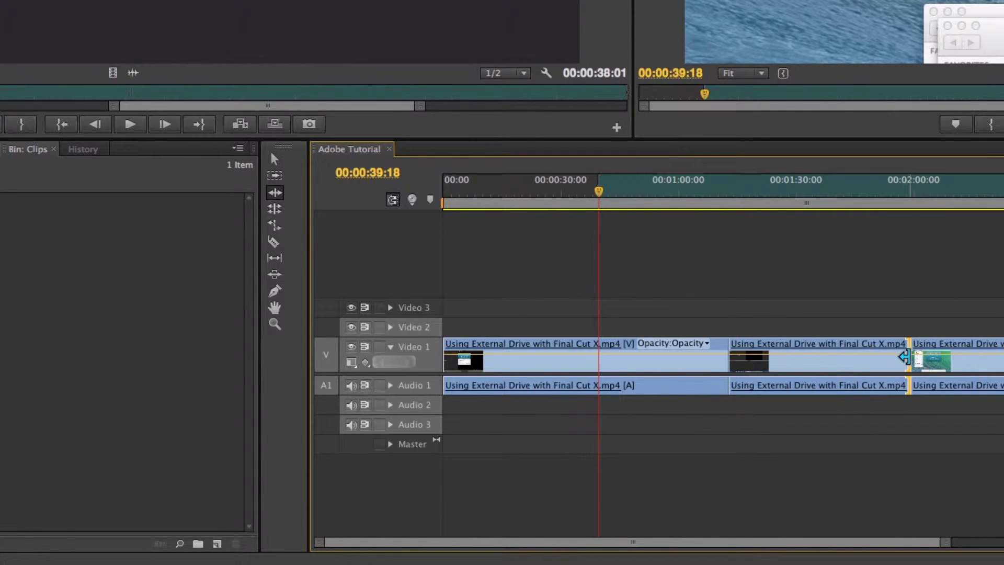
drag(903, 356, 867, 357)
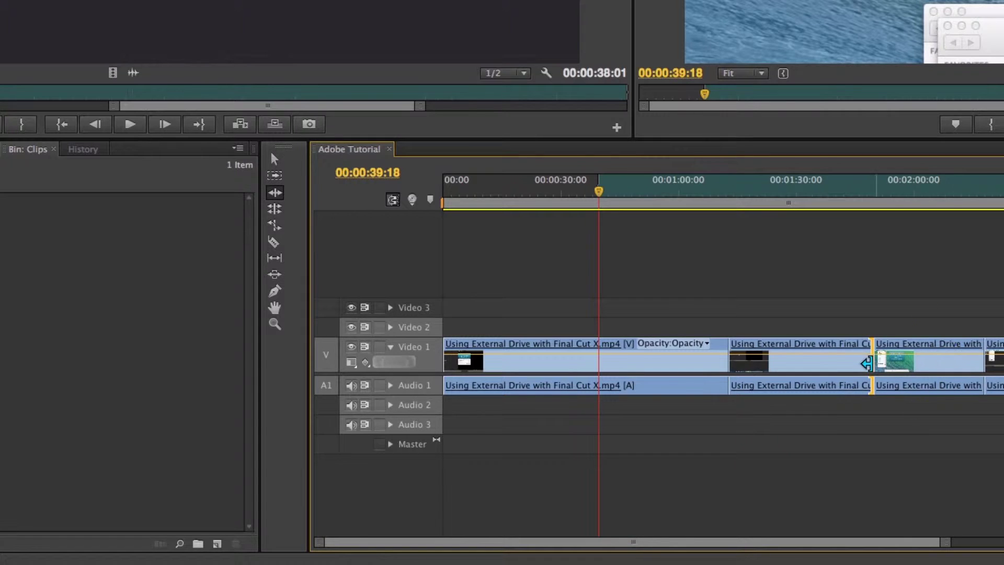
Roll the edit point between the first and second clips earlier, to about 00:00:56
click(275, 209)
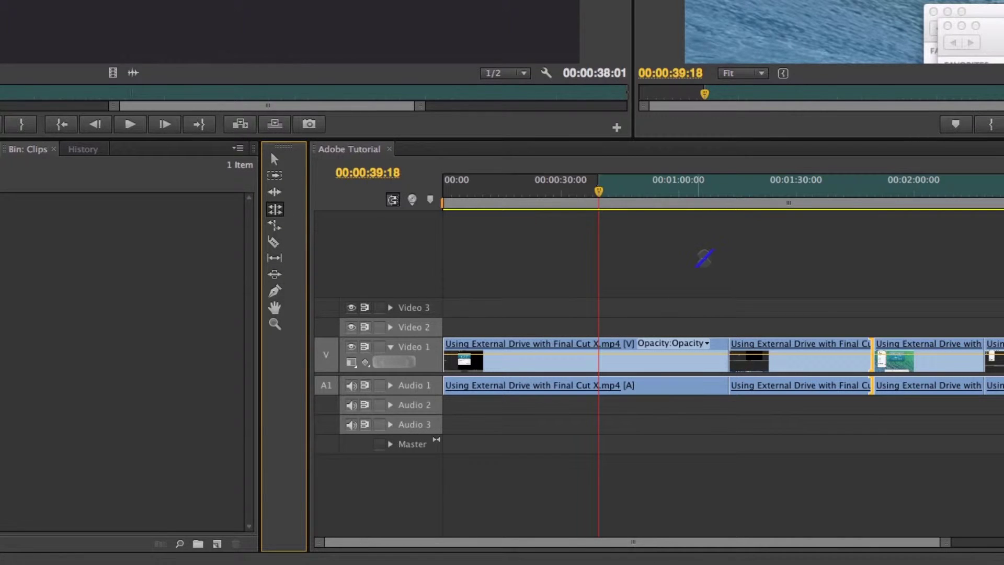
mouse_move(732, 359)
mouse_down()
mouse_move(760, 361)
mouse_move(716, 360)
mouse_move(729, 358)
mouse_up()
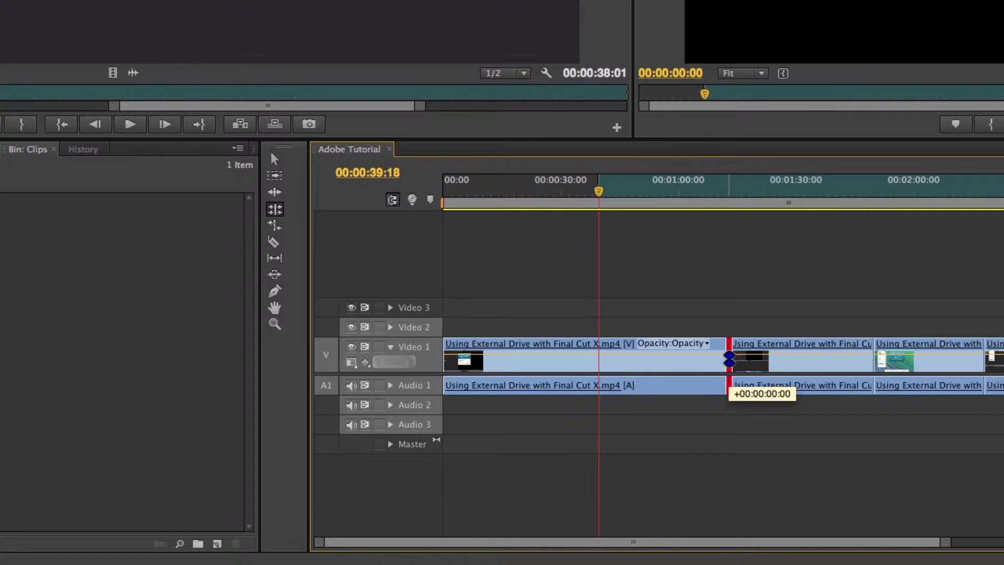
mouse_move(729, 359)
mouse_down()
mouse_move(695, 360)
mouse_move(730, 357)
mouse_up()
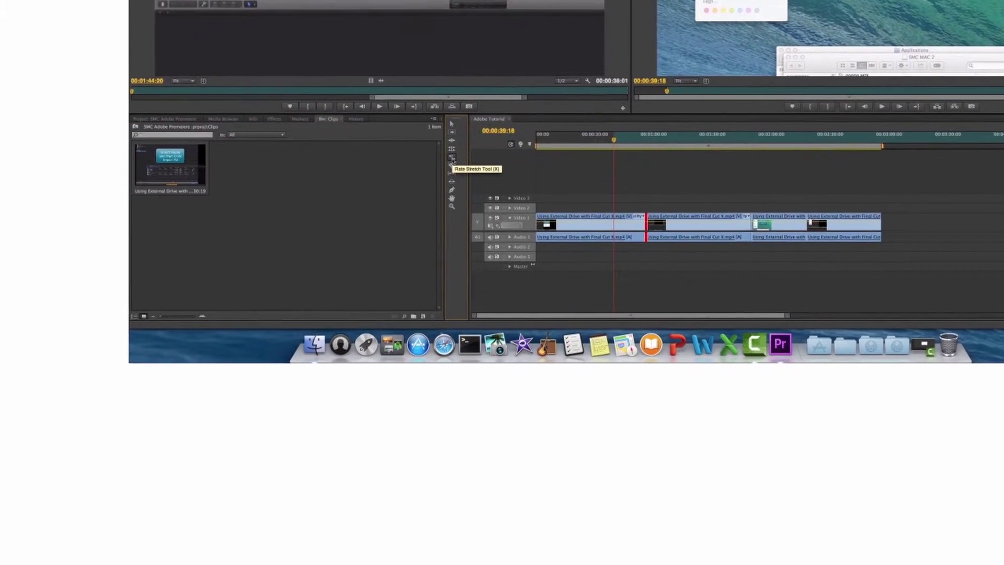
Extend the end of the last clip on Video 1 to a duration of 00:01:22:15
click(452, 159)
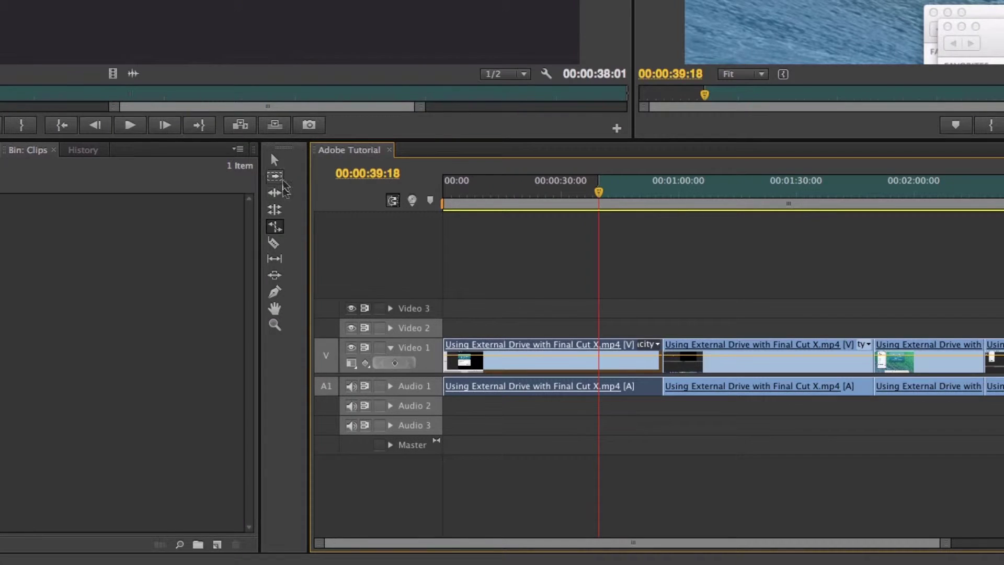
click(274, 159)
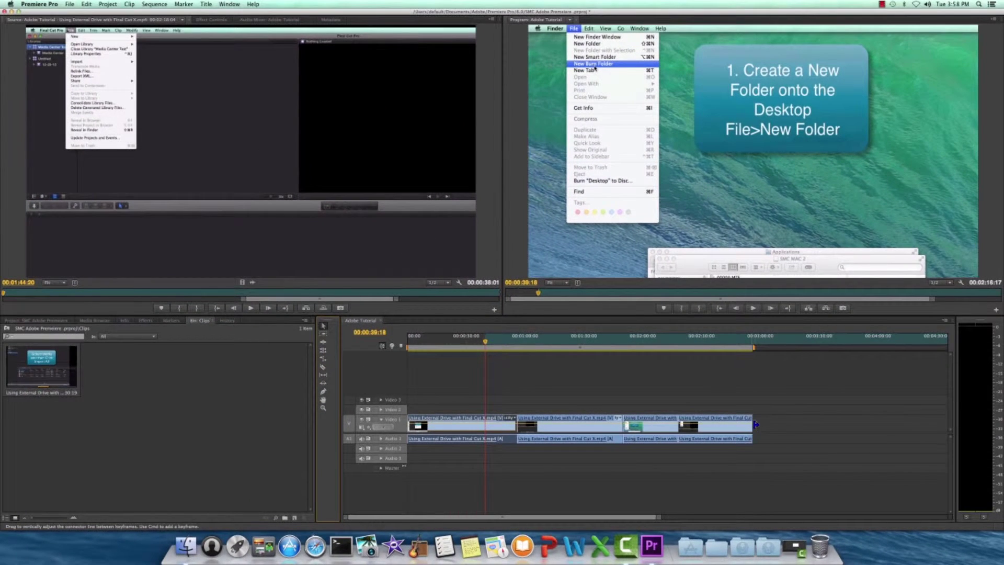
drag(756, 424, 920, 433)
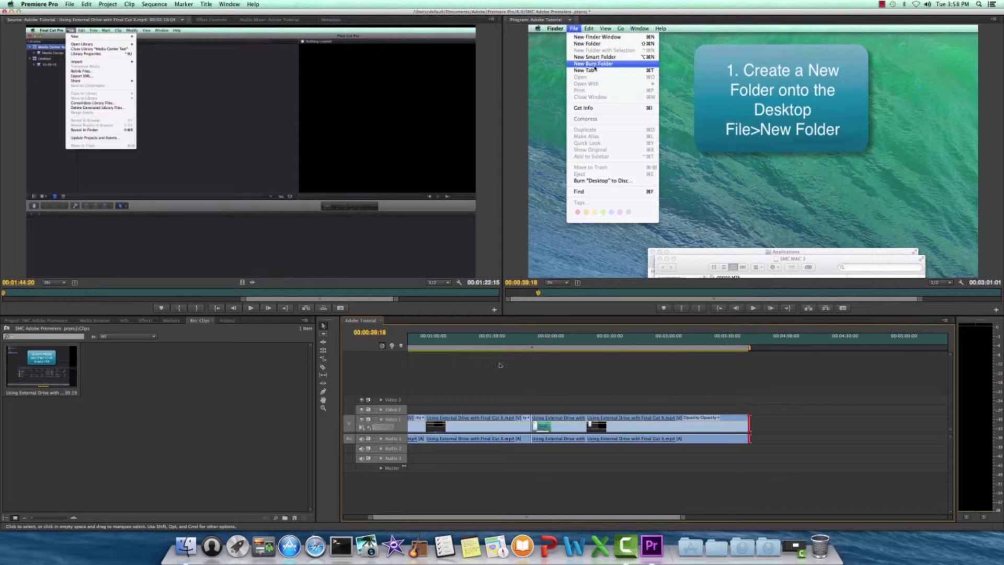
Rate-stretch the last clip to 70.09% speed and place the playhead at its beginning
click(324, 359)
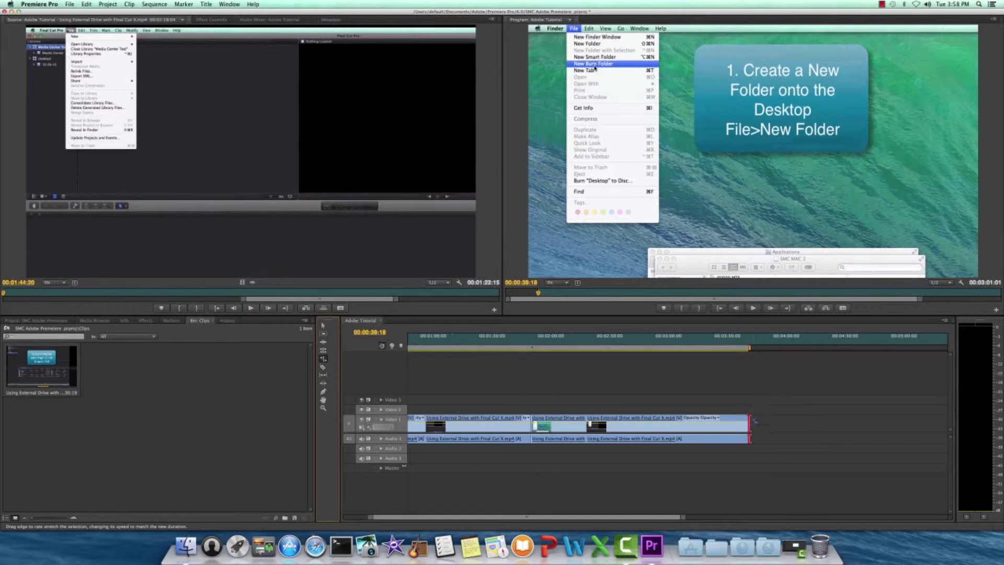
drag(749, 424, 820, 422)
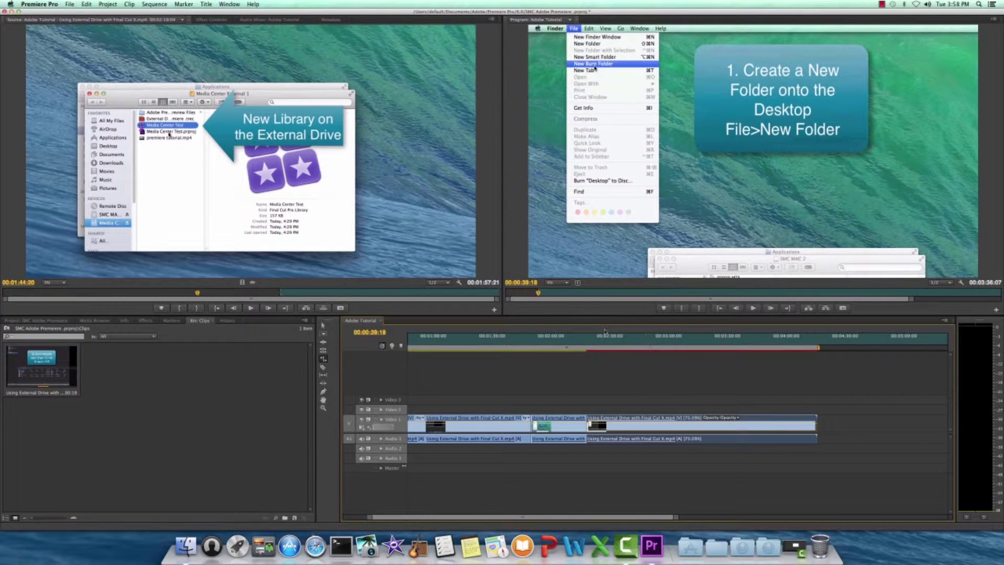
drag(622, 345, 683, 350)
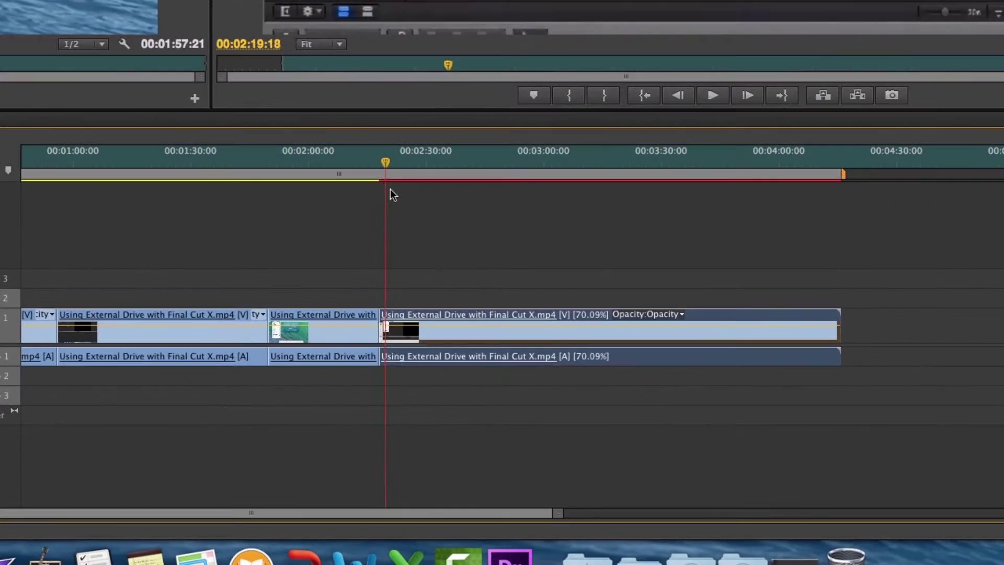
drag(588, 353, 585, 356)
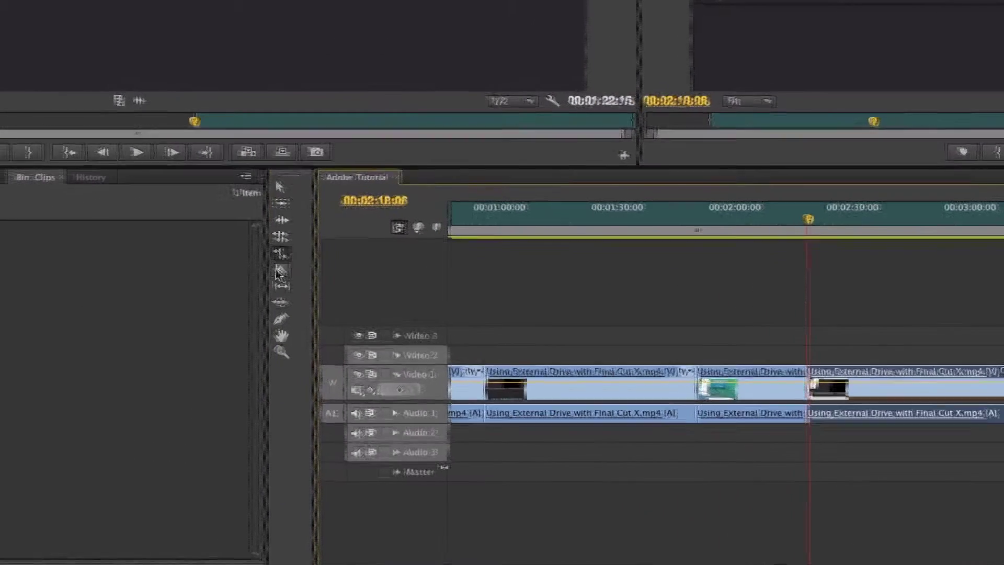
Split the last clip near its end at 00:03:37:18 with the Razor tool
click(281, 271)
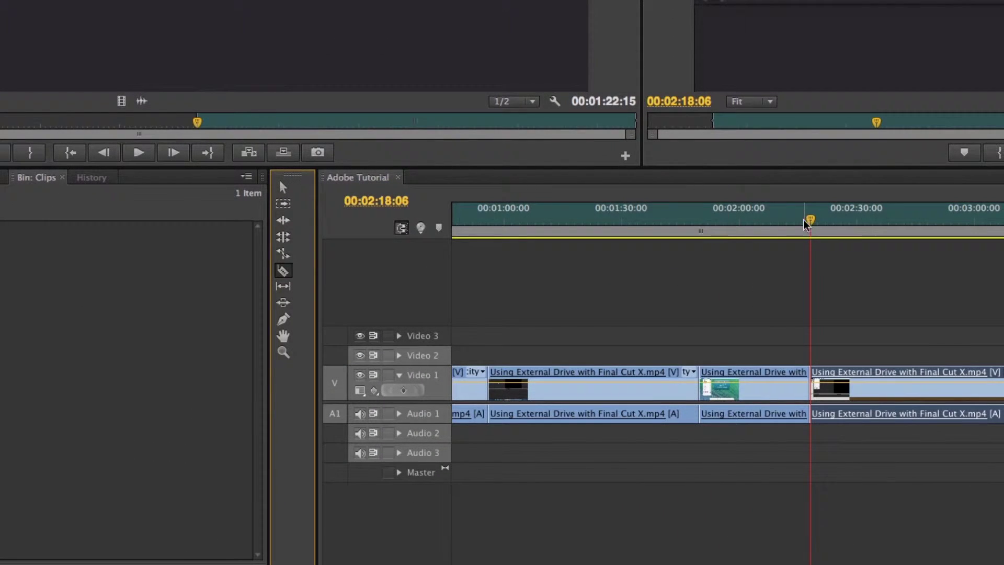
drag(811, 225, 910, 235)
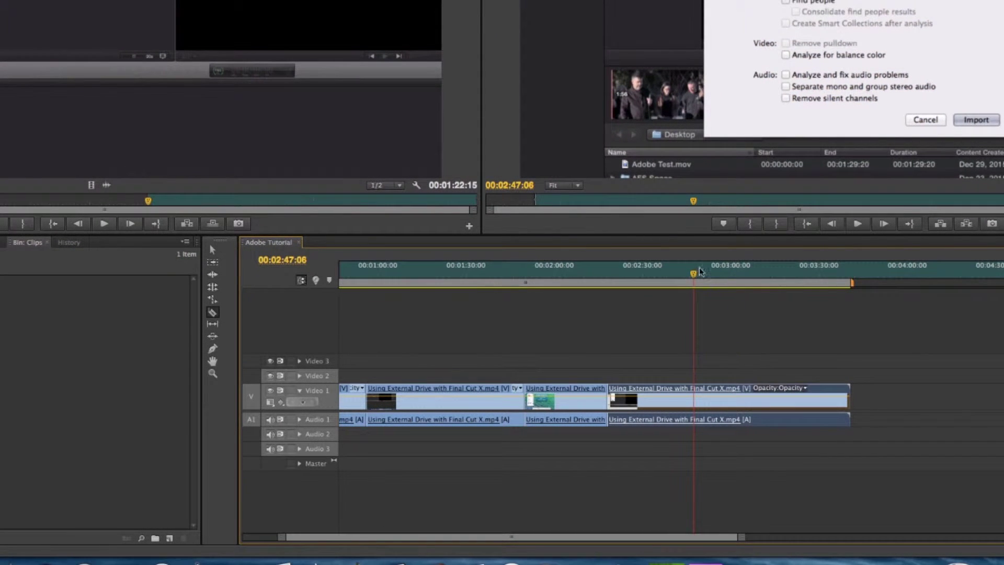
drag(697, 272, 718, 272)
drag(752, 305, 848, 317)
key(Left)
key(Left)
key(Left)
key(Left)
key(Left)
key(Left)
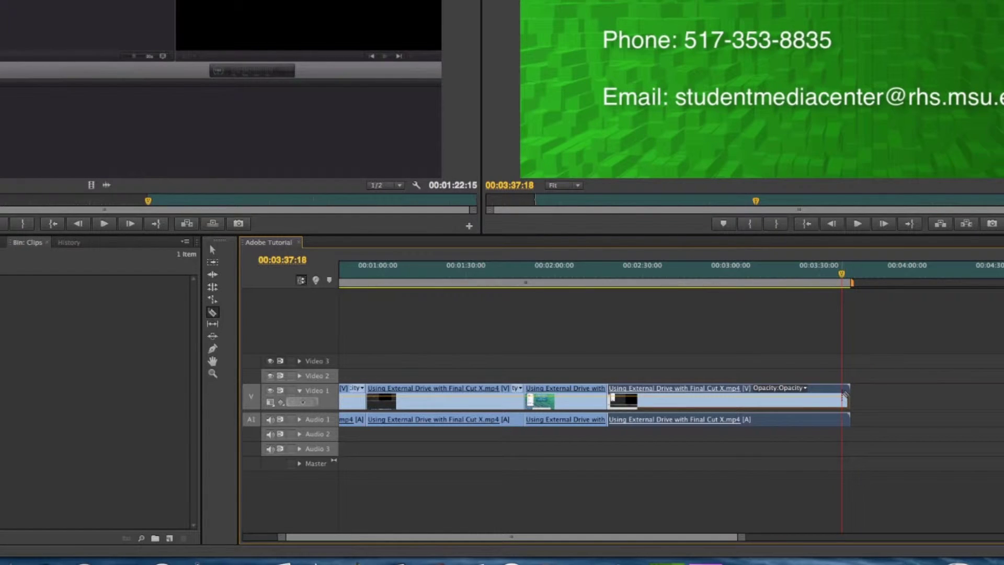
click(843, 393)
Delete the short piece after the cut and extend the remaining clip back to its full length
key(v)
click(848, 406)
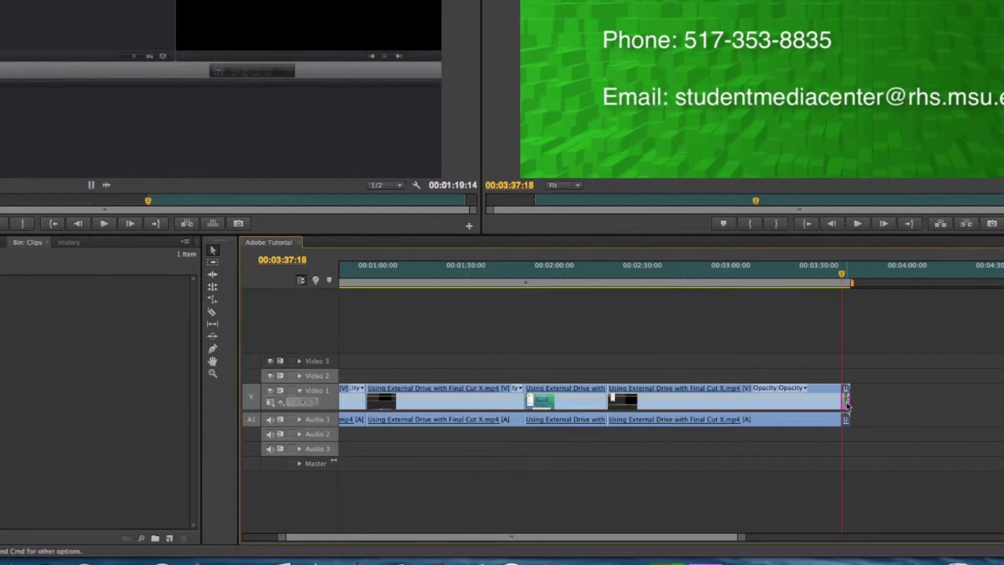
key(Delete)
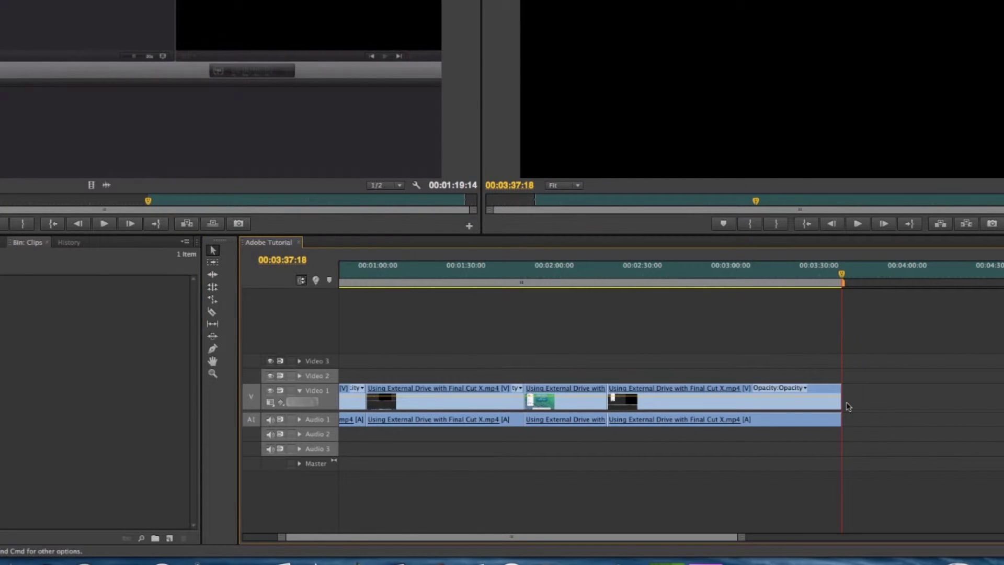
drag(842, 406, 851, 406)
Split the last clip at 00:02:55:06 with the Razor tool and move the playhead to 00:02:45:24
drag(841, 272, 717, 269)
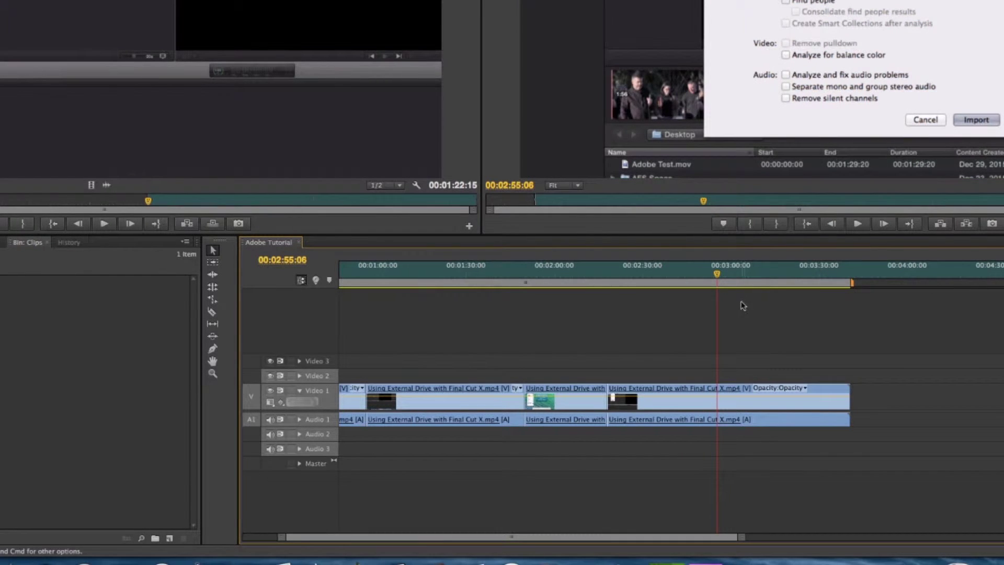
click(212, 313)
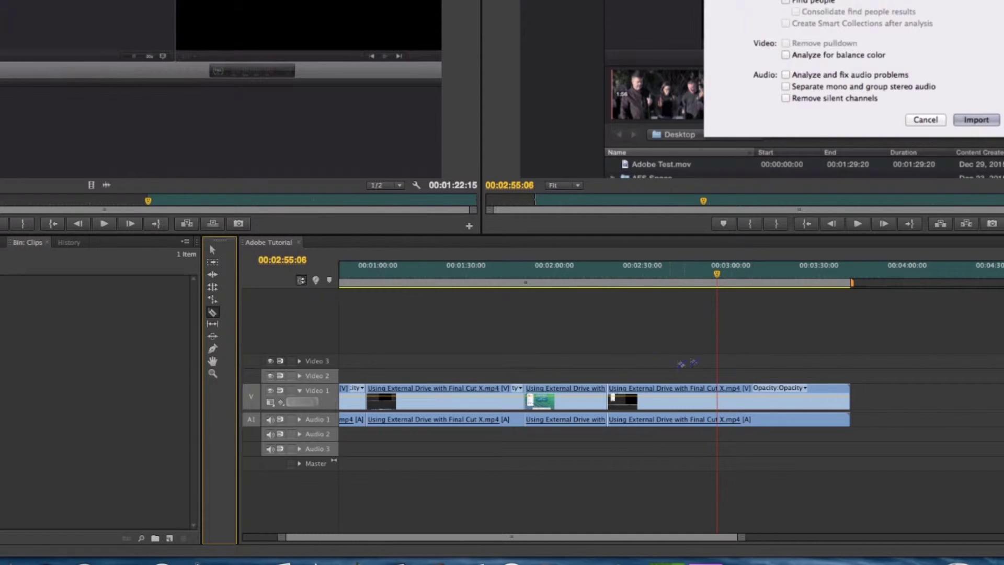
click(718, 401)
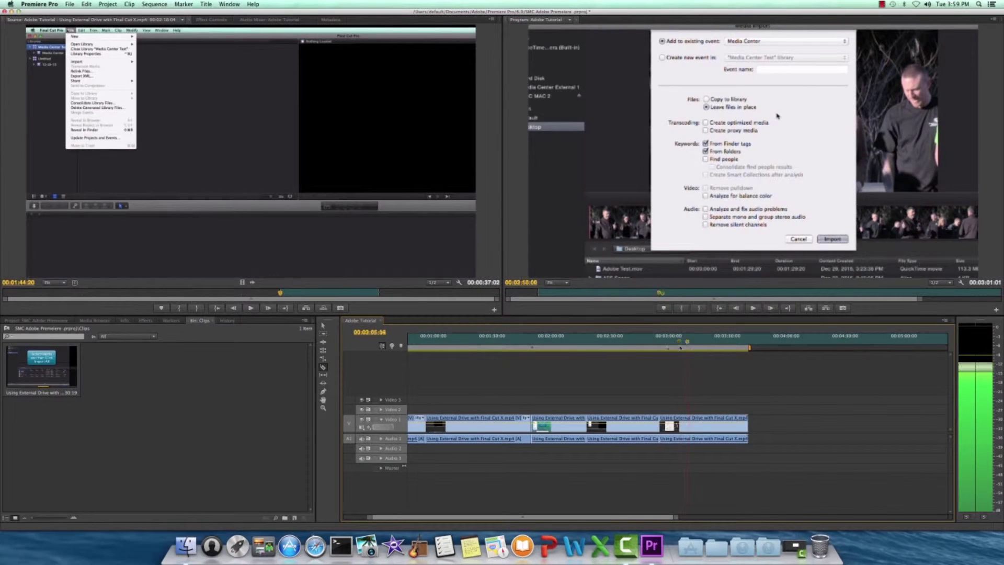
click(641, 340)
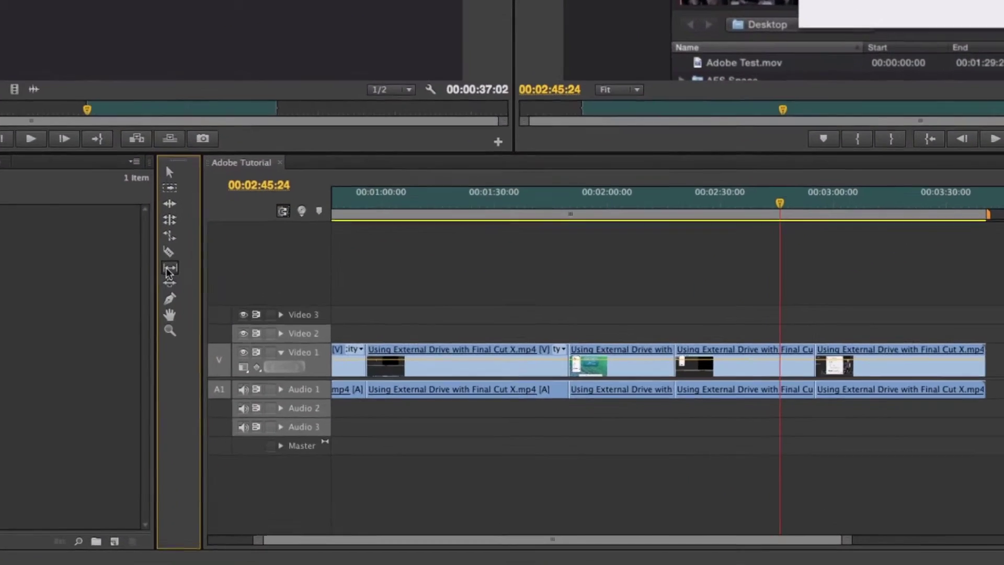
Slip the source content of the second clip on Video 1 while keeping its timeline position and length
click(323, 376)
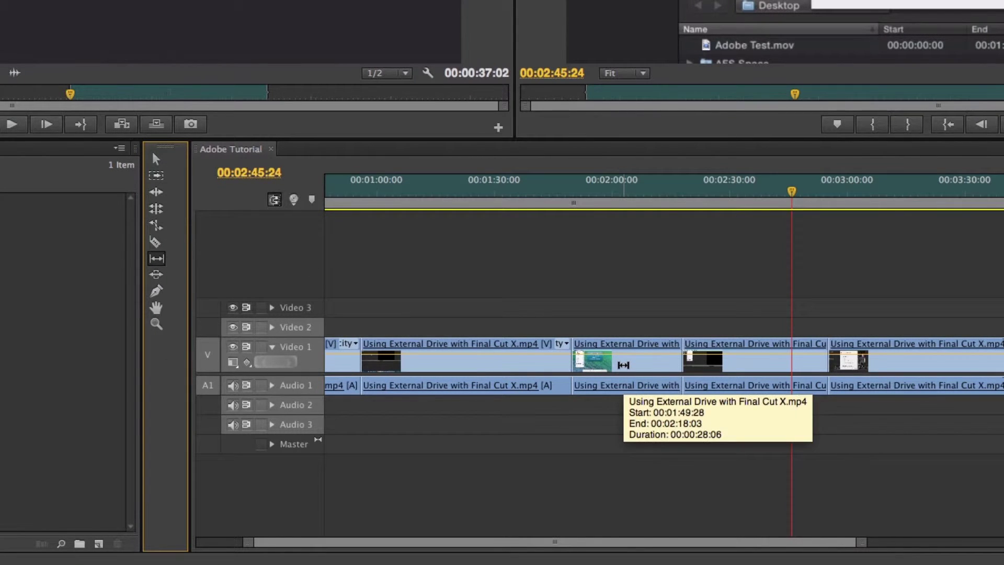
drag(578, 362, 599, 359)
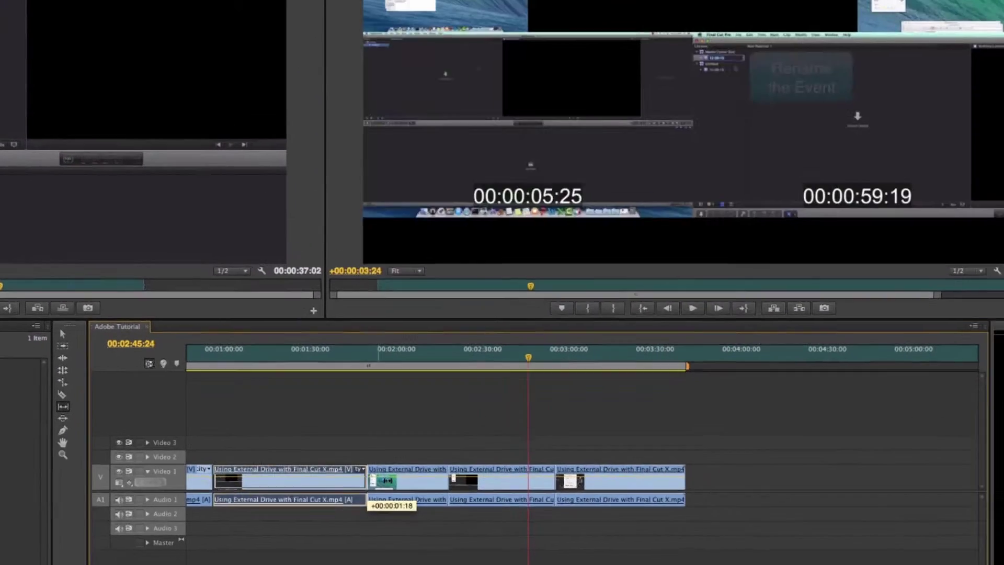
drag(373, 480, 340, 494)
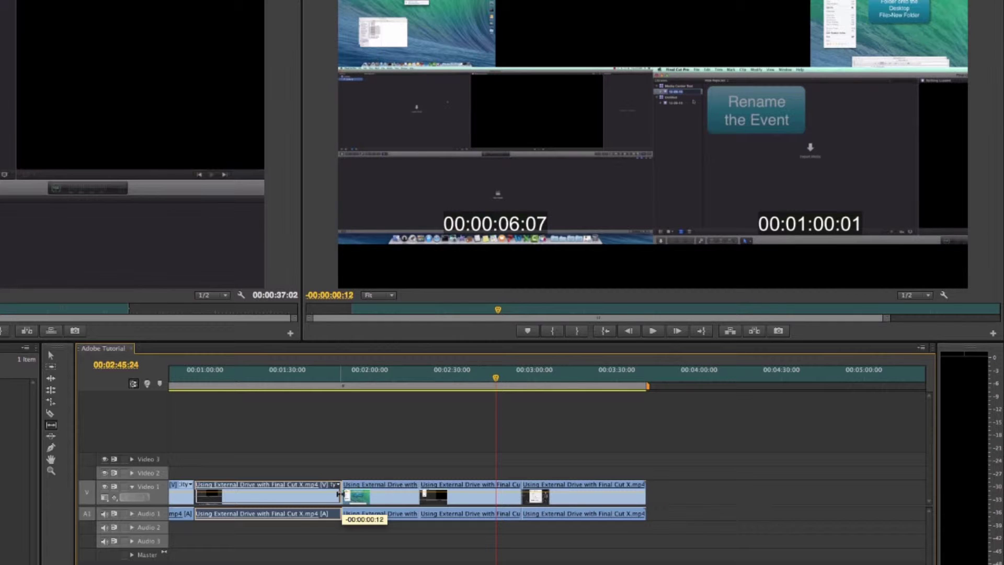
mouse_move(341, 496)
mouse_down()
mouse_move(323, 496)
mouse_move(354, 493)
mouse_move(331, 492)
mouse_up()
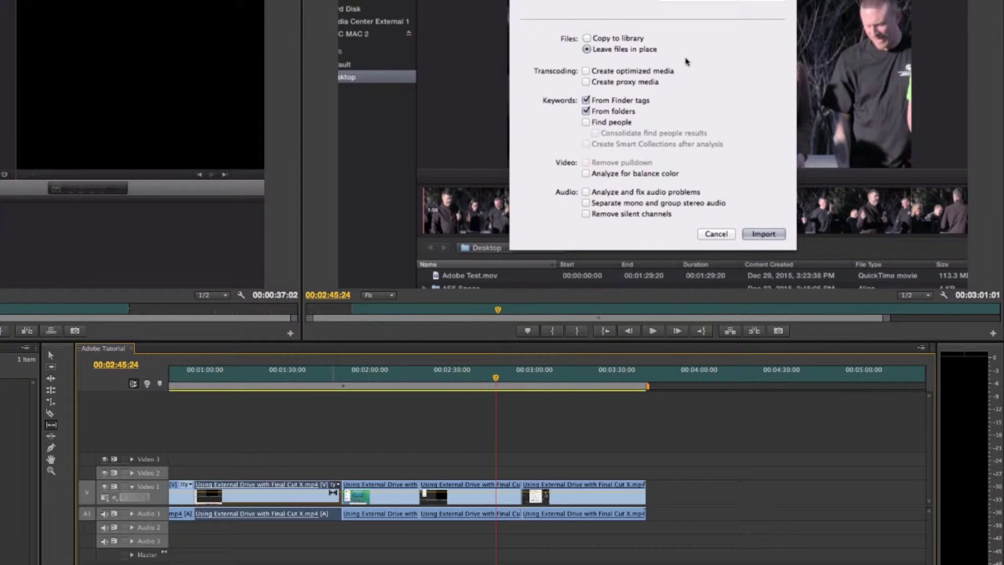
Roll the edit between the second clip and the green desktop clip to about 00:01:44, and slip the second clip's content again
click(51, 390)
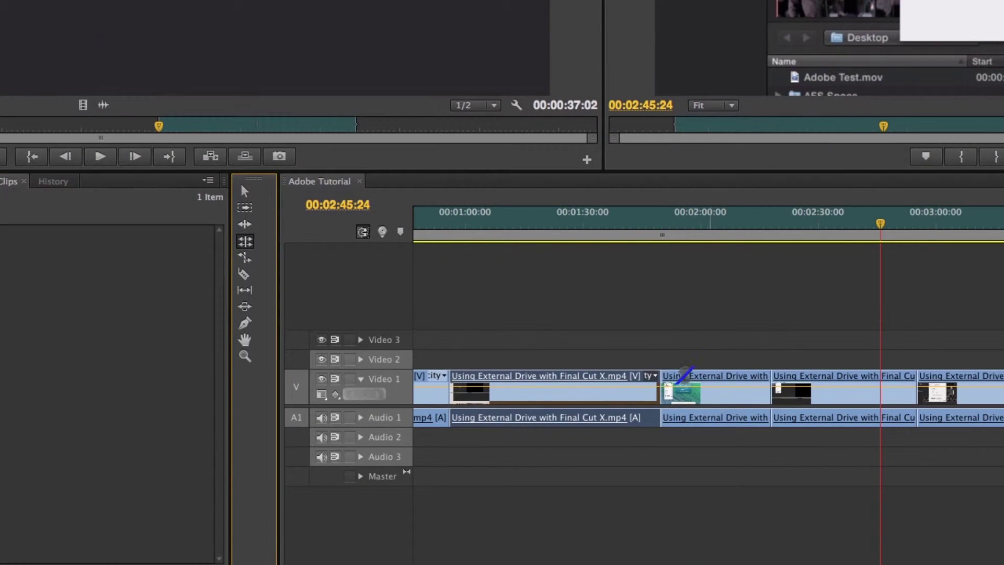
drag(661, 389, 586, 389)
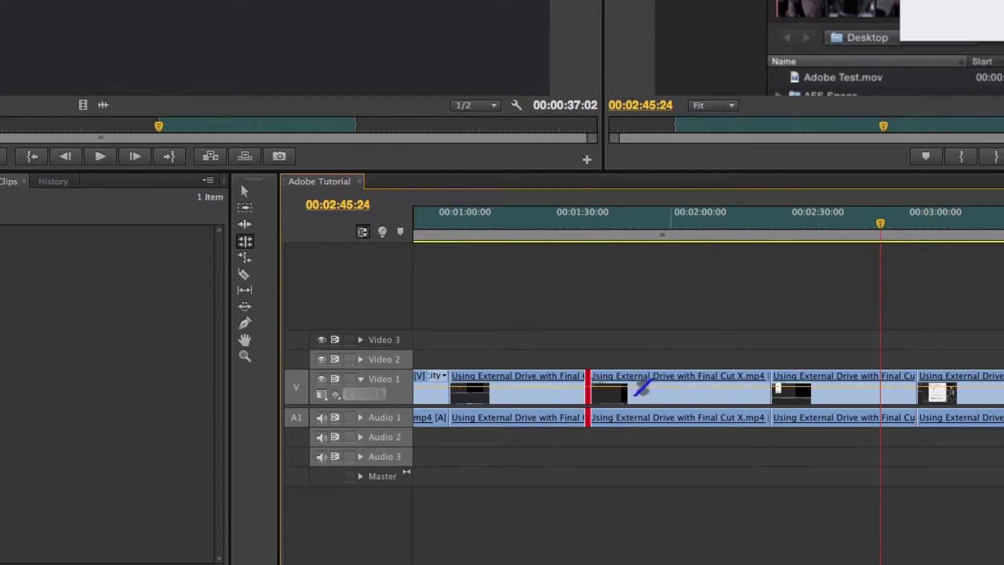
drag(588, 387, 639, 387)
click(245, 291)
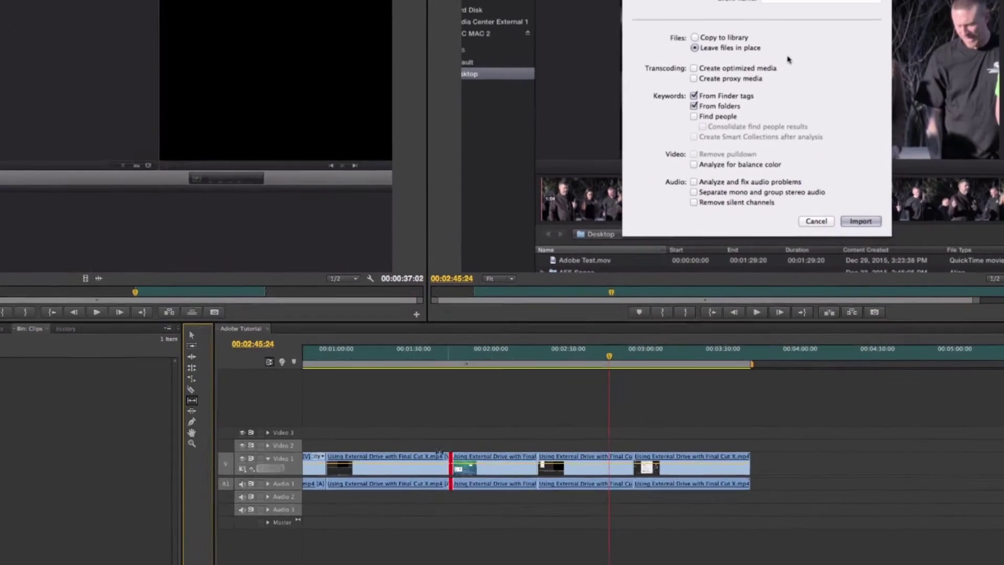
drag(443, 465, 413, 462)
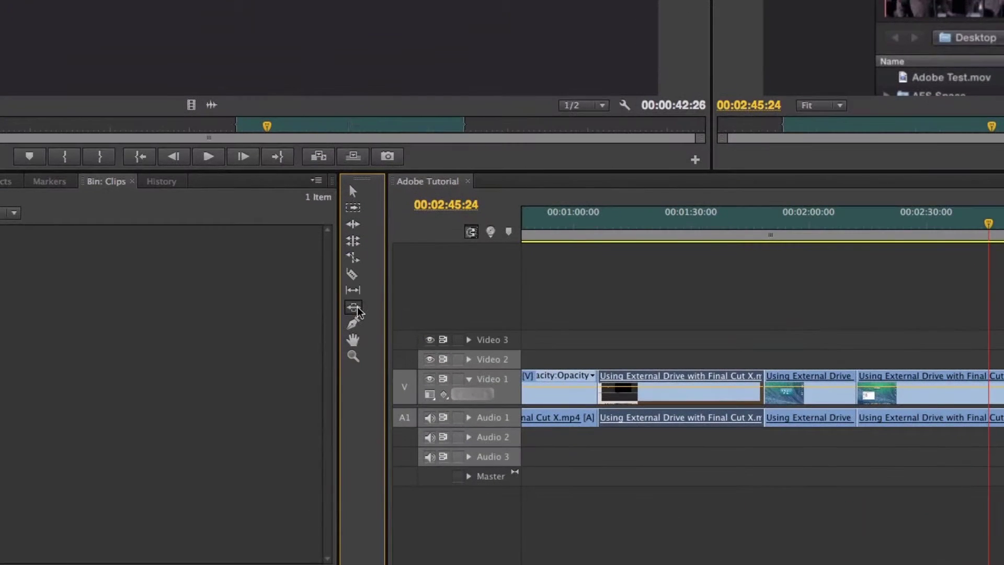
Slide the second clip about 9 seconds later between its neighbouring clips on Video 1
key(u)
drag(685, 393, 720, 390)
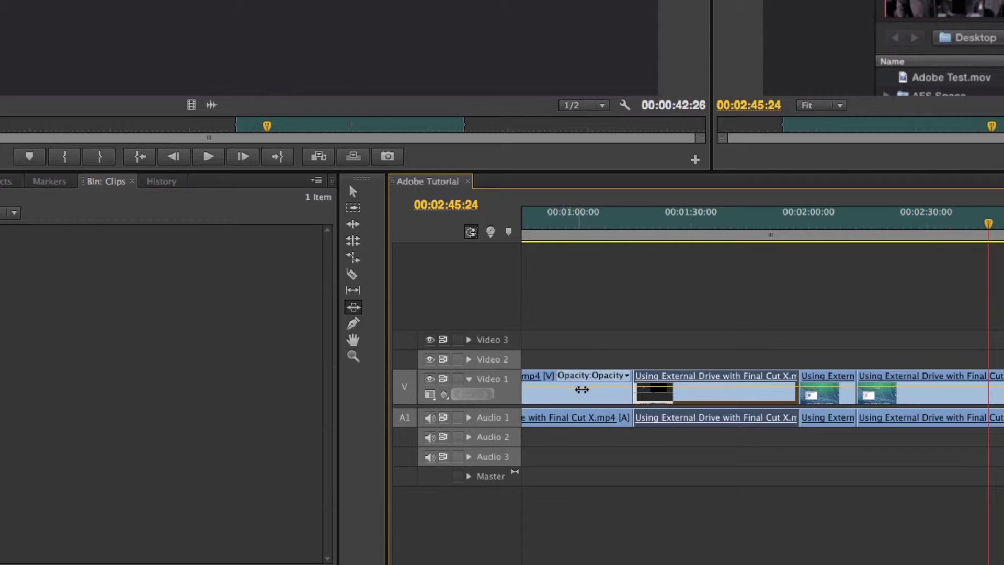
Slide the second clip about 14 seconds earlier between its neighbours on Video 1, and expand the Audio 1 track
drag(694, 392, 640, 391)
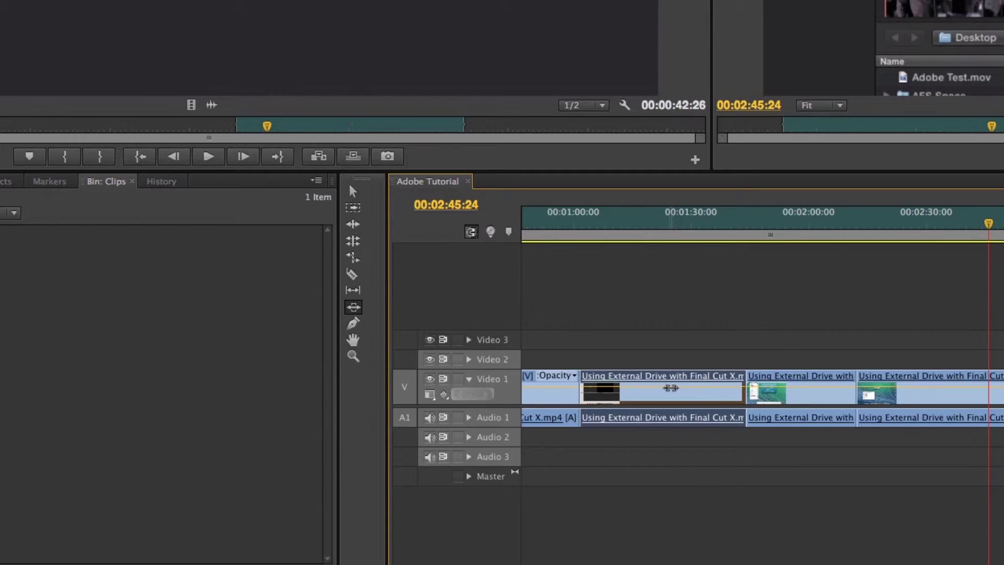
key(p)
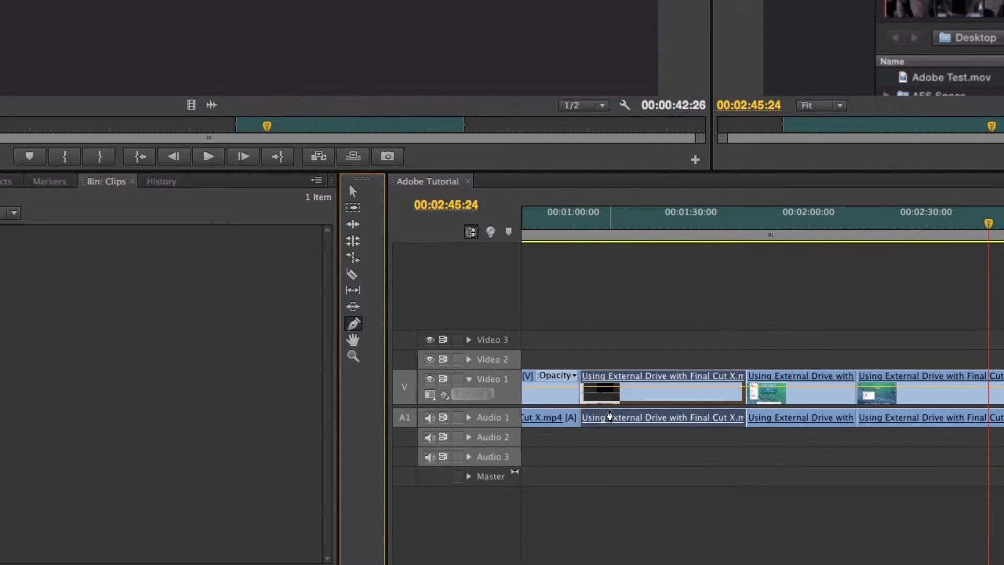
click(469, 418)
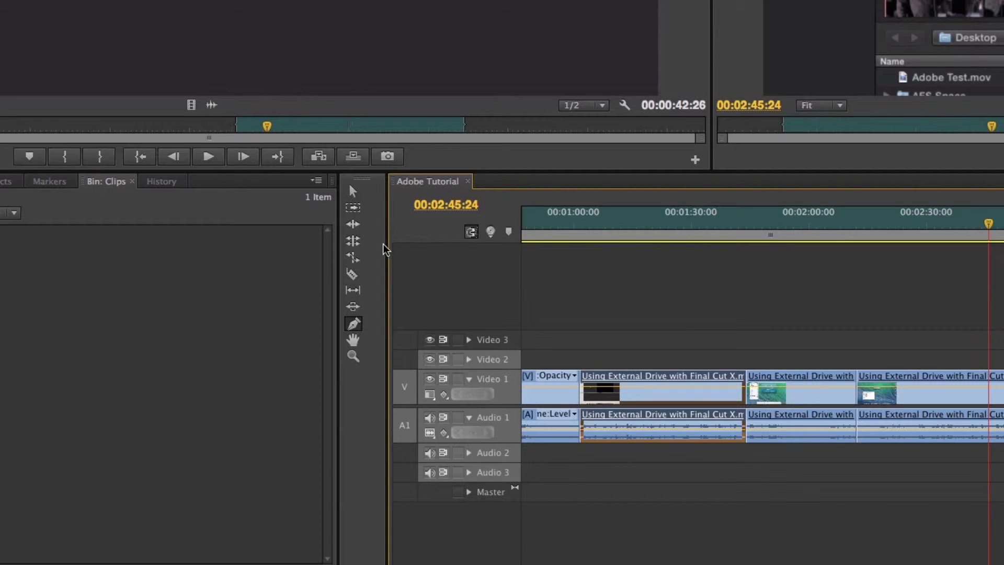
Try adjusting the overall volume level line of the second clip on Audio 1 with the Selection tool
click(352, 193)
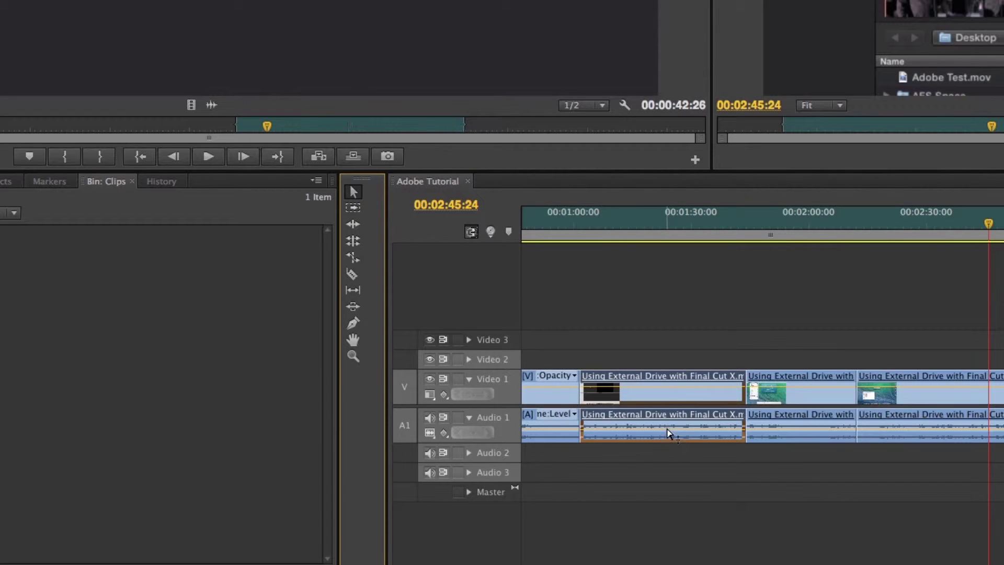
drag(668, 432, 667, 432)
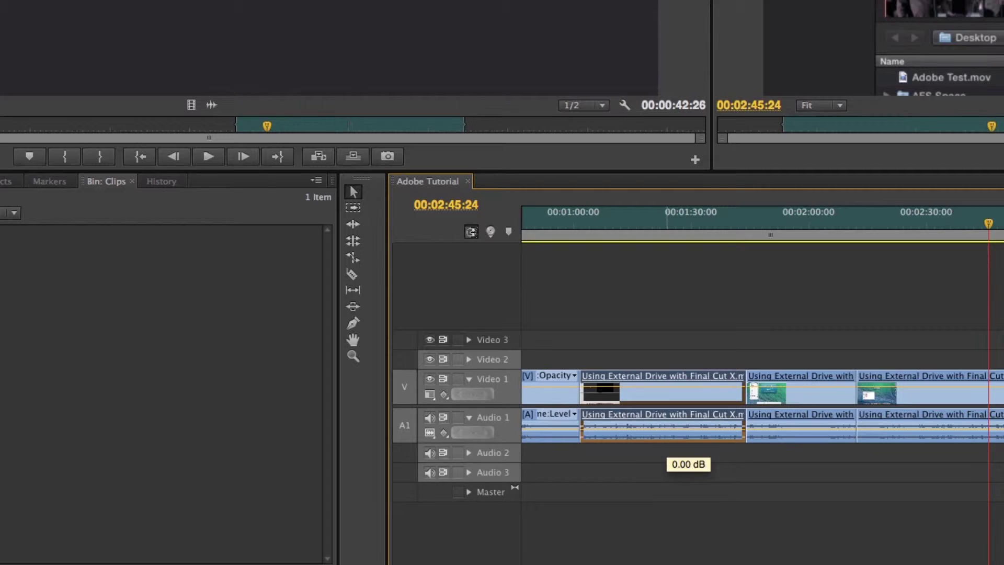
drag(668, 432, 668, 434)
Add Pen tool volume keyframes to the second clip's audio, lower the outer ones for a fade in and out, and move the playhead to 00:01:34:24
click(351, 326)
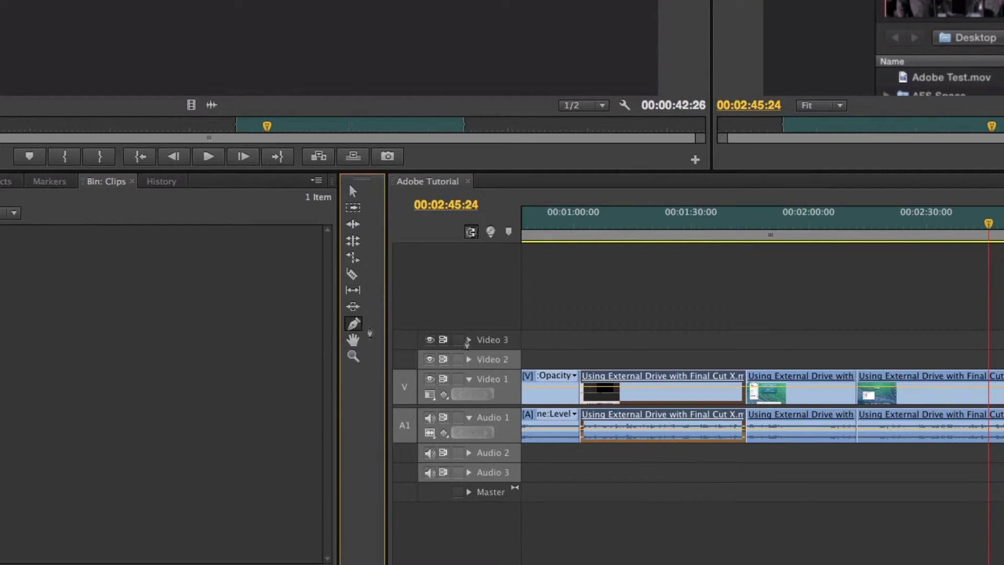
click(587, 432)
click(629, 432)
click(353, 192)
drag(587, 432, 588, 439)
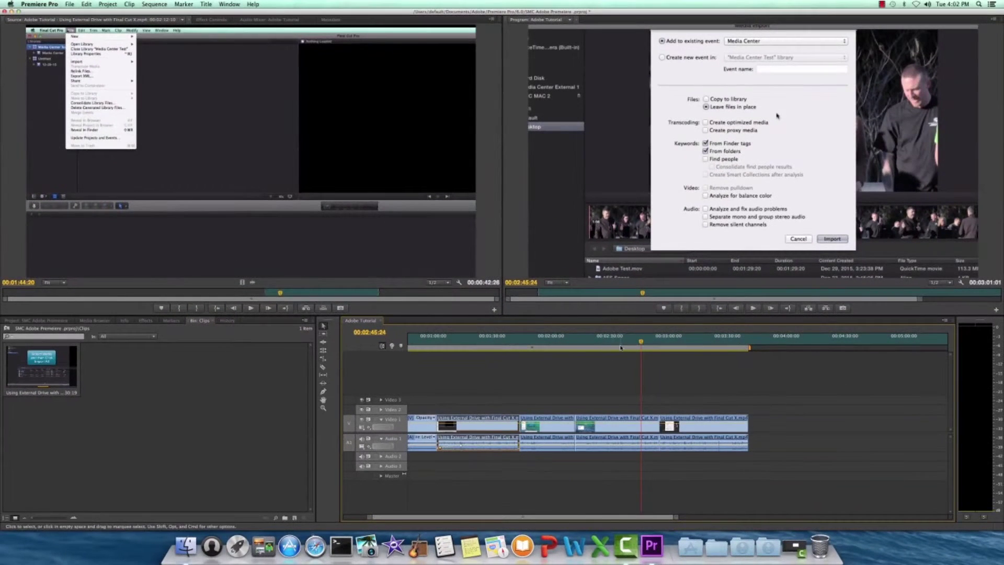
drag(641, 343, 466, 377)
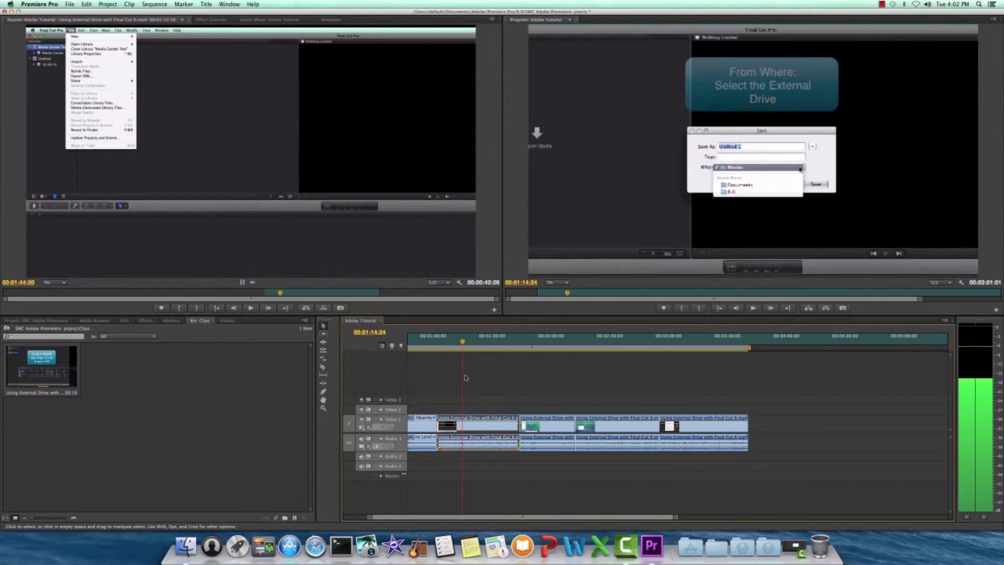
drag(465, 377, 502, 360)
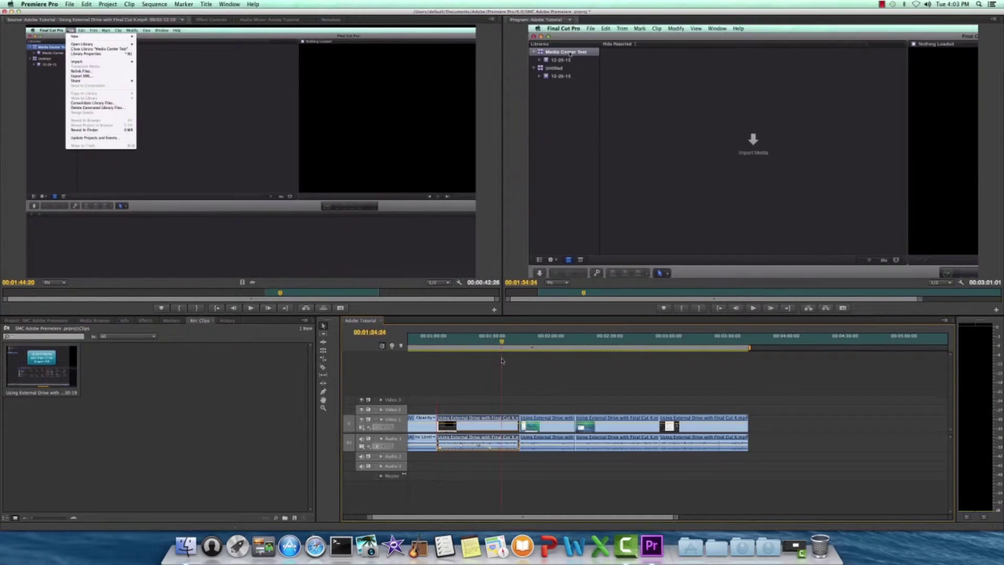
Pan along the Adobe Tutorial timeline with the Hand tool to look over the clips from the start to the end
click(324, 400)
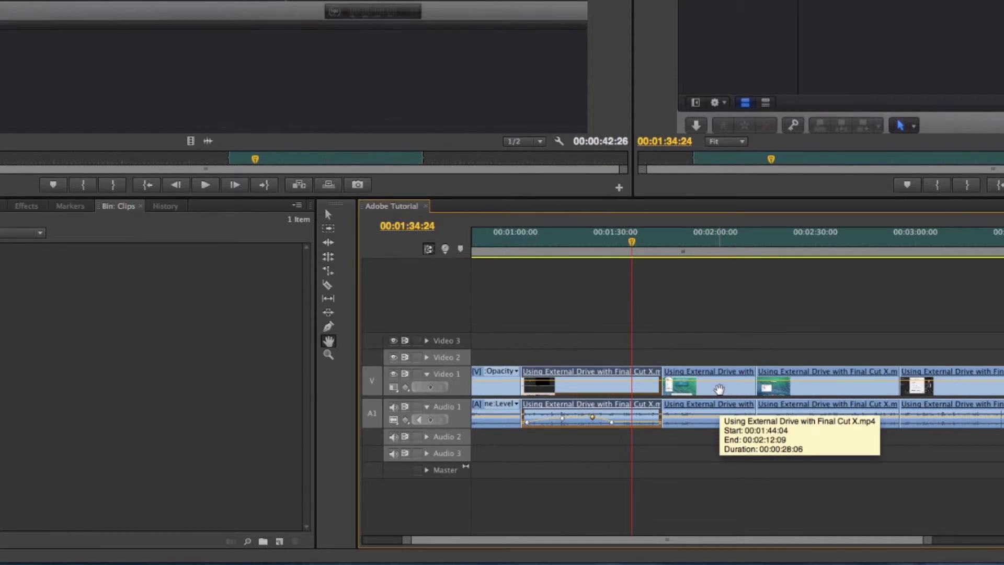
drag(719, 389, 688, 409)
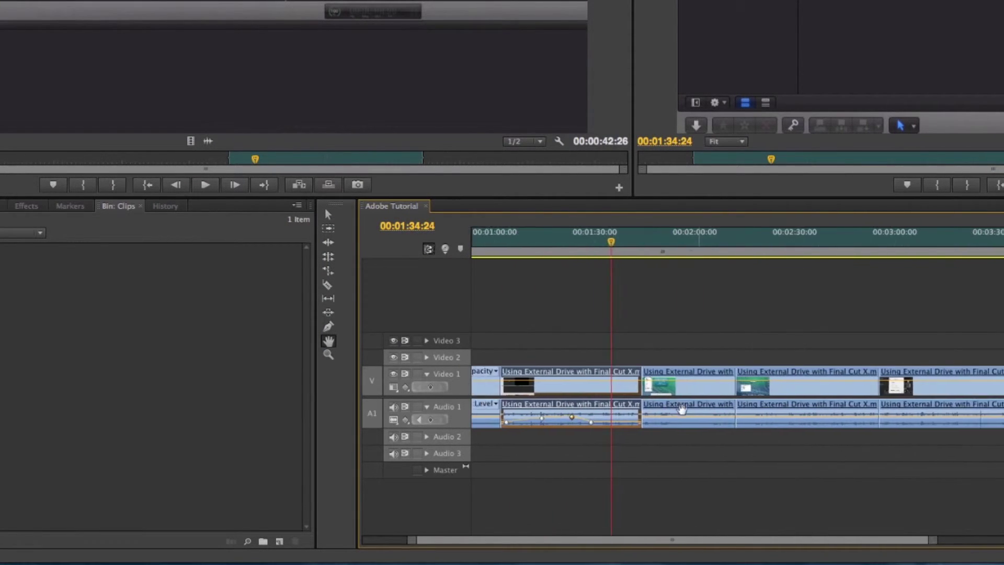
scroll(744, 378, down, 10)
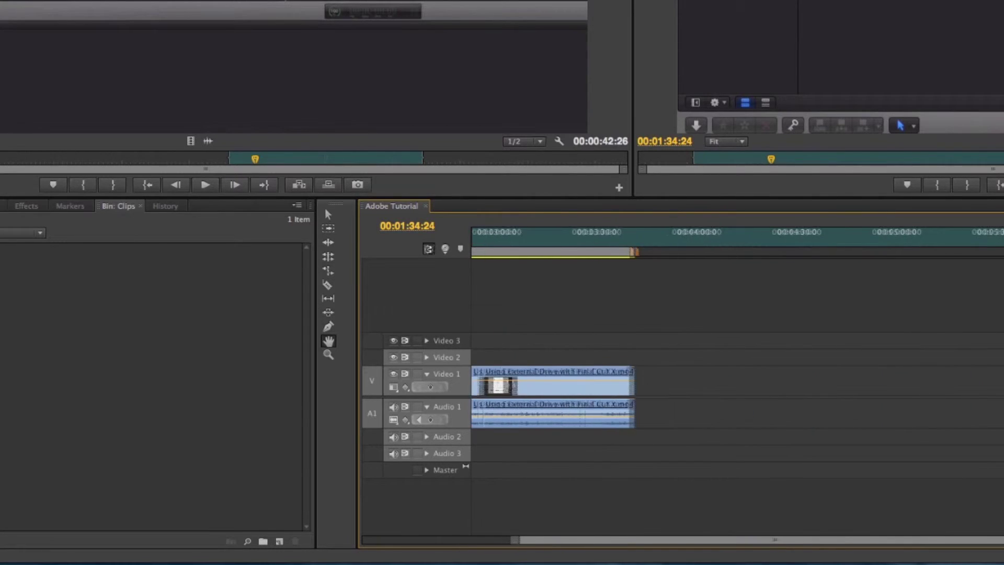
scroll(732, 387, down, 4)
scroll(843, 381, up, 12)
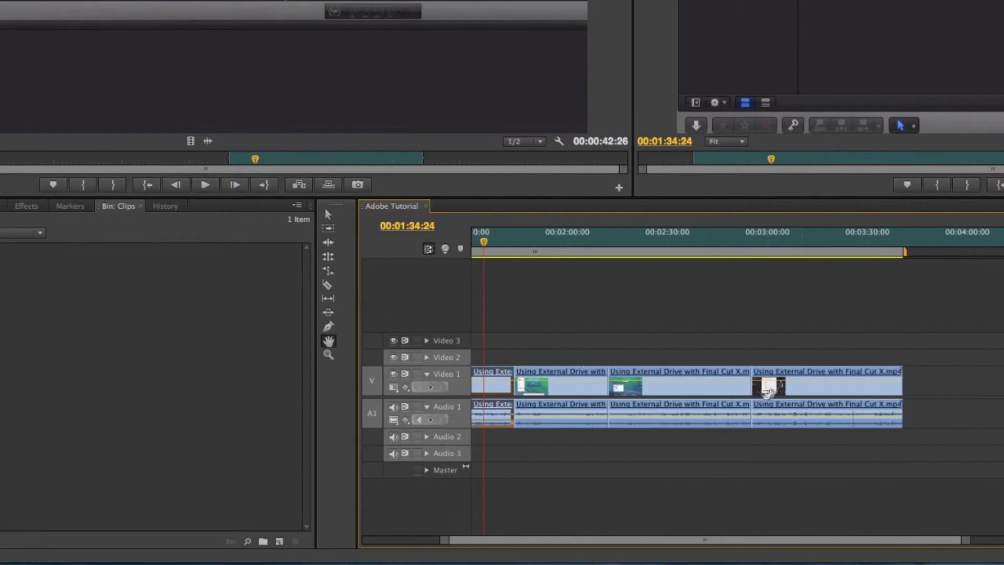
scroll(784, 391, up, 8)
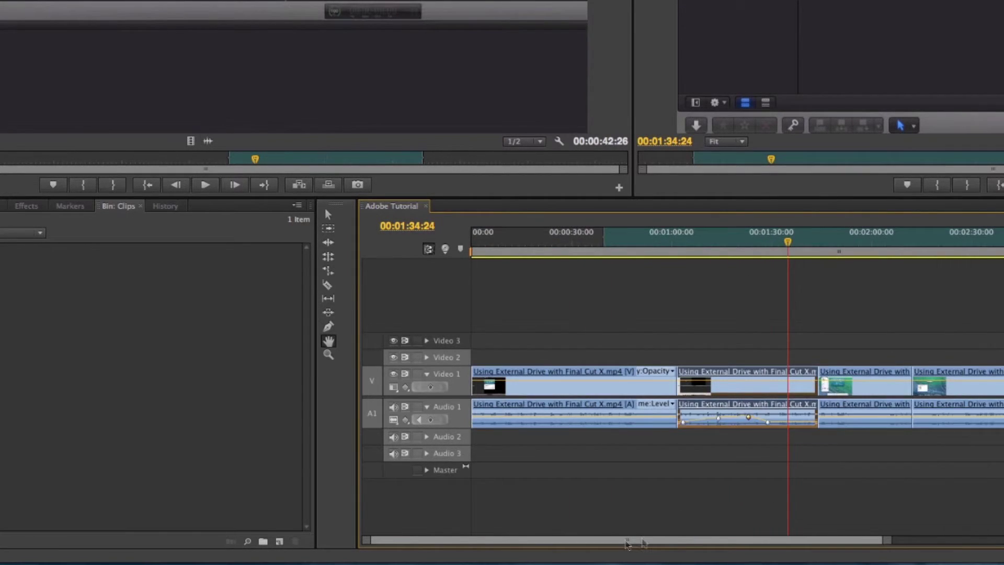
scroll(627, 544, down, 3)
scroll(735, 540, up, 3)
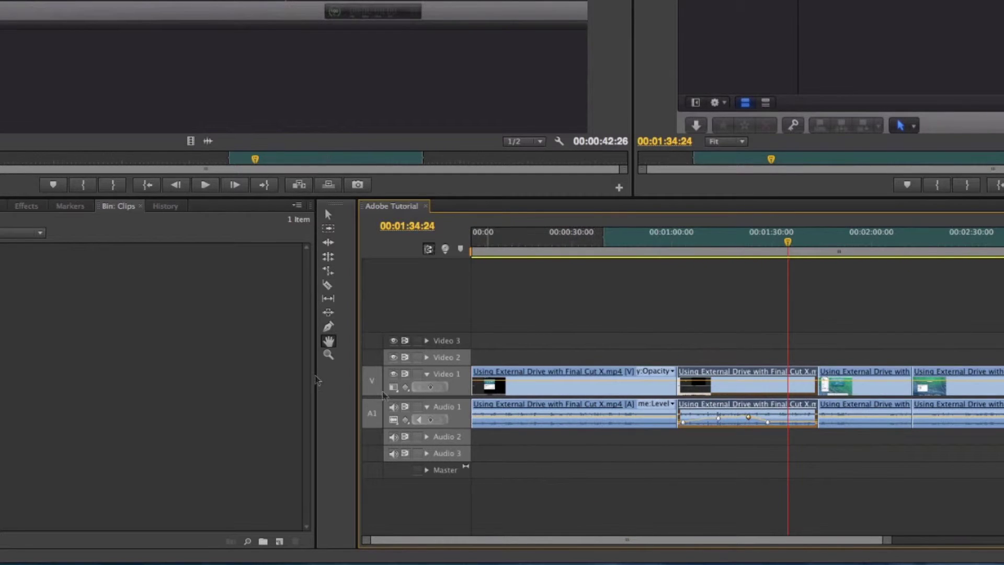
Move the playhead to 00:00:53:12 and magnify the beginning of the timeline with the Zoom tool
click(328, 355)
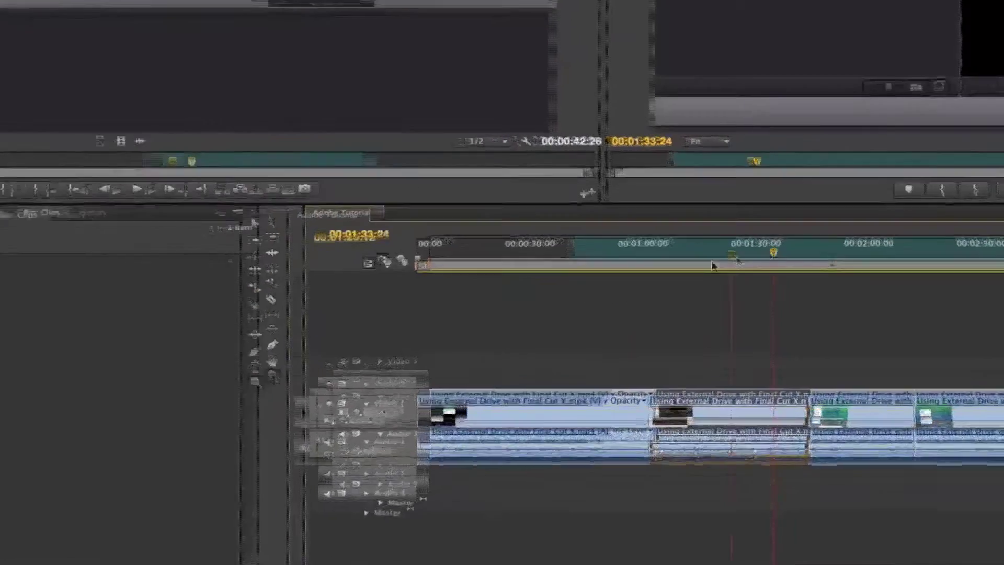
drag(539, 269, 647, 269)
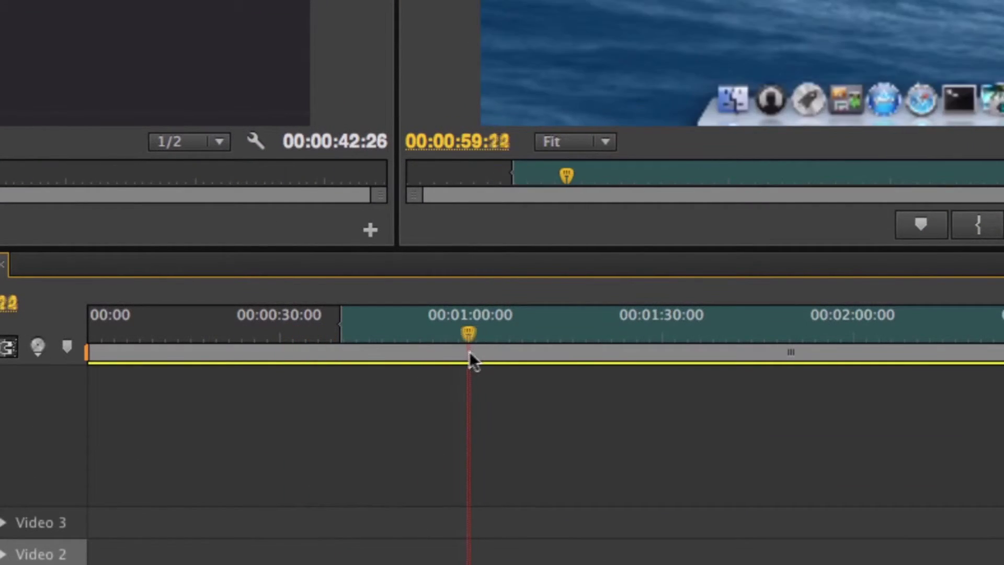
drag(469, 354, 429, 340)
key(z)
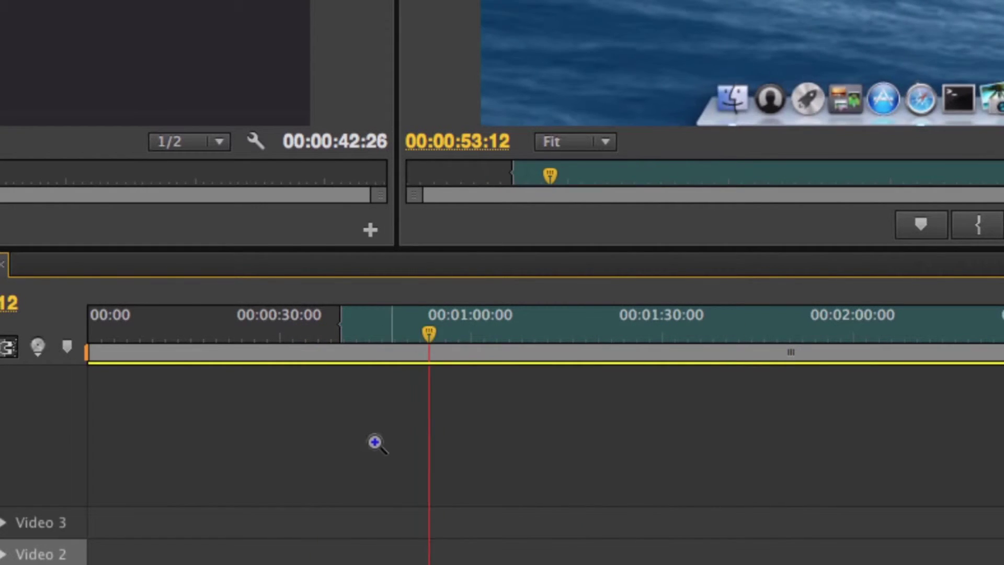
click(356, 426)
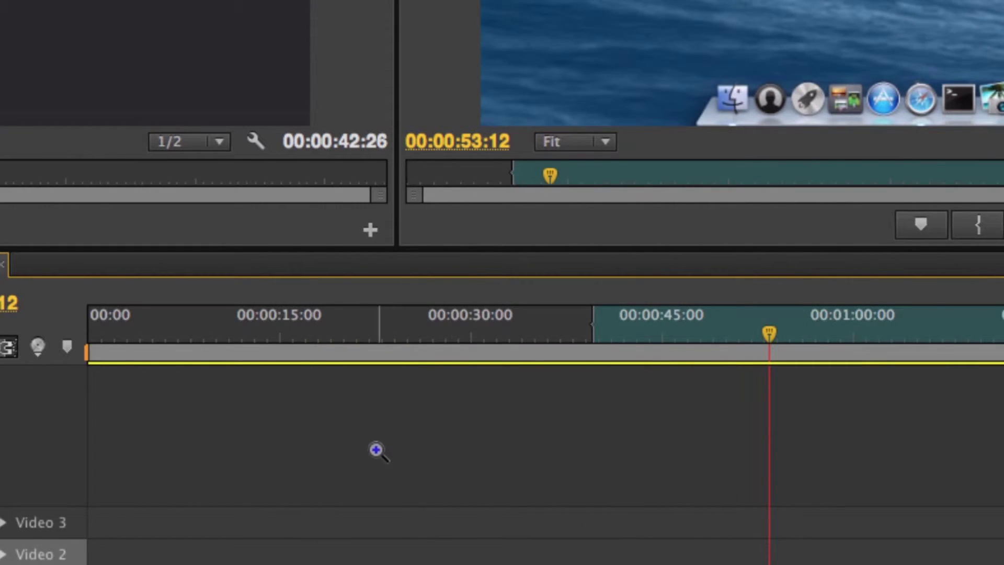
click(316, 420)
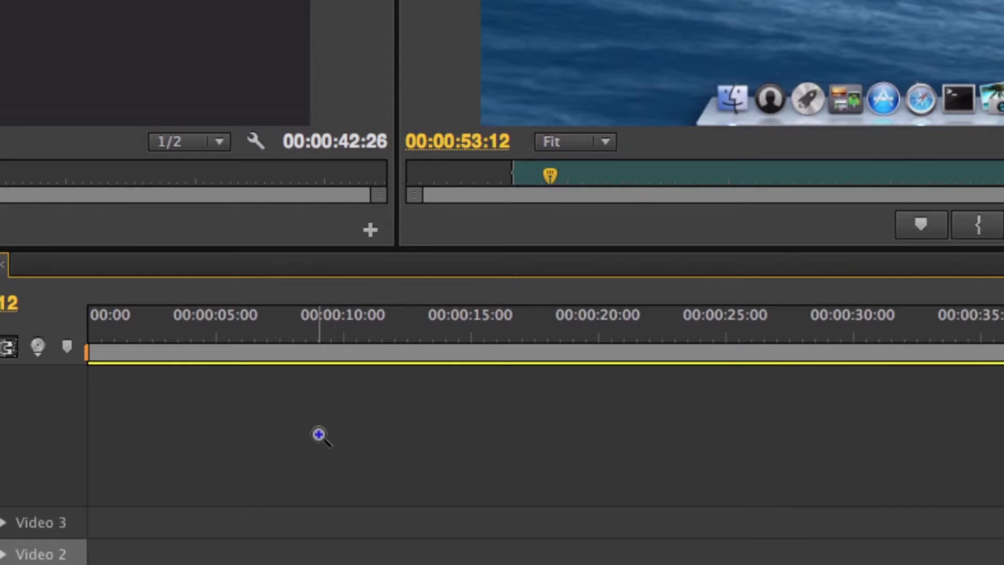
click(319, 434)
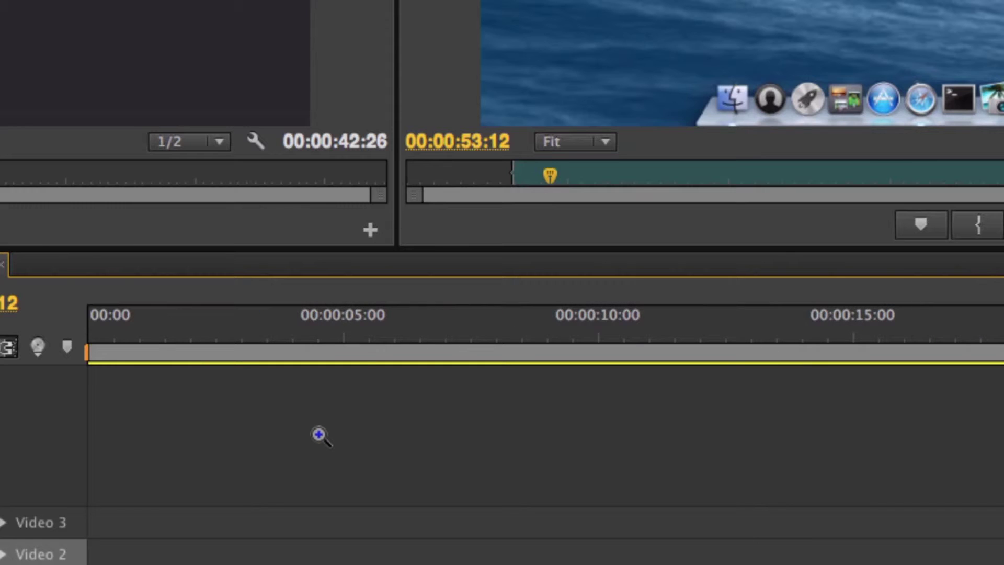
Zoom further into the first clip while scrubbing its opening seconds, leaving the playhead at 00:00:03:22
drag(356, 336, 569, 337)
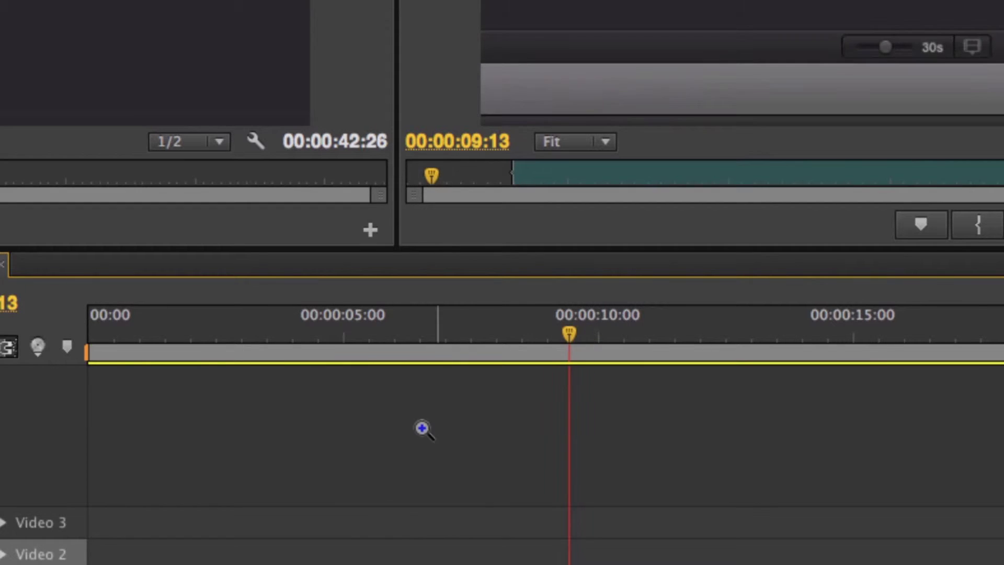
click(410, 424)
key(Home)
key(space)
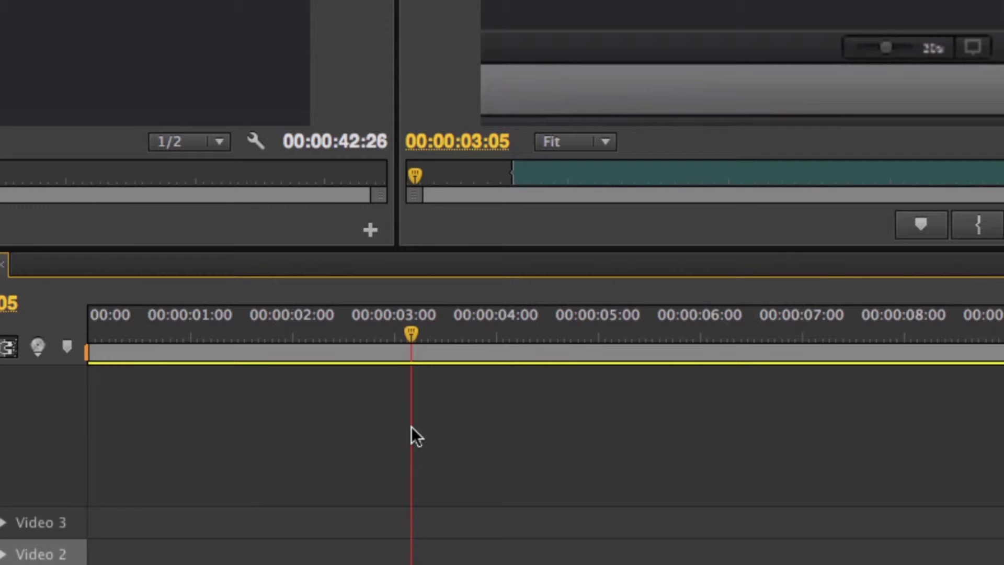
drag(411, 425, 666, 428)
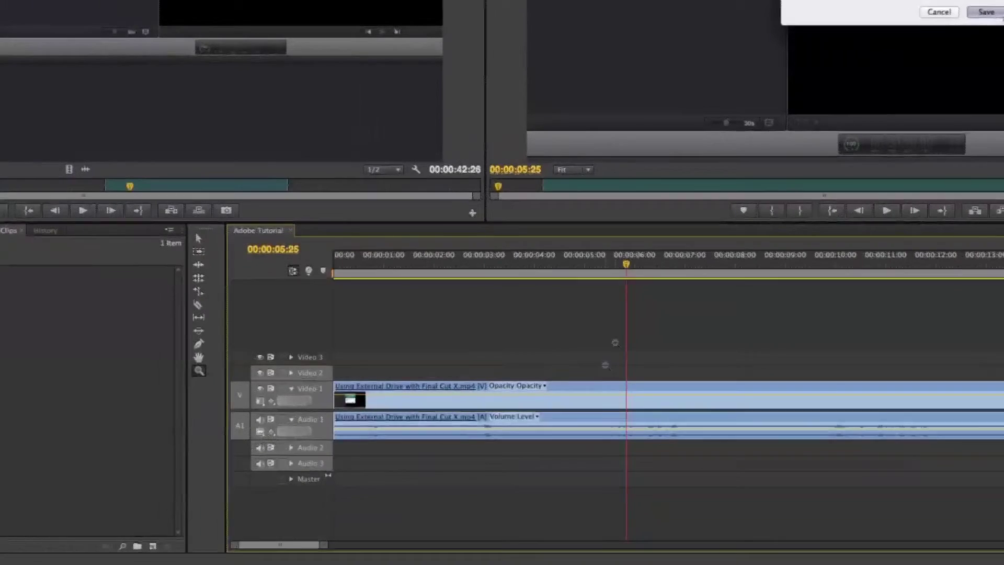
click(597, 409)
mouse_move(824, 268)
mouse_down()
mouse_move(487, 328)
mouse_move(793, 348)
mouse_move(615, 346)
mouse_up()
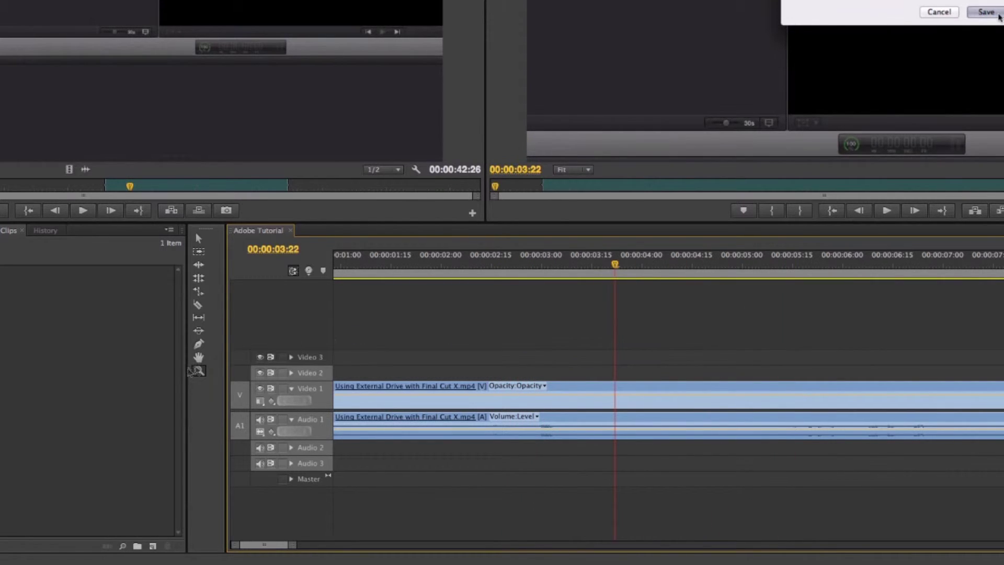
click(486, 343)
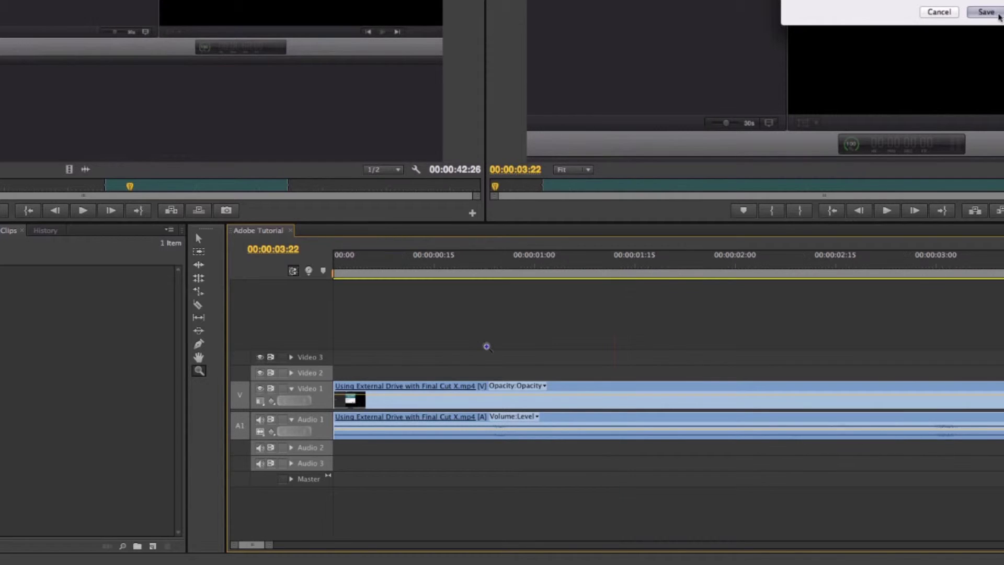
Zoom the timeline back out with the Zoom tool and widen the displayed time range to show more of the sequence
alt+click(486, 346)
alt+click(486, 347)
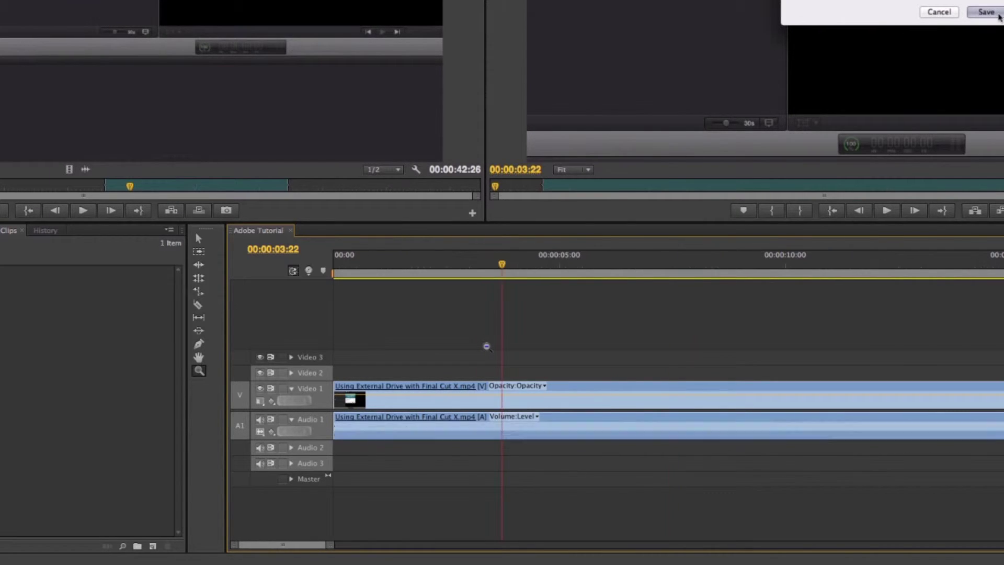
alt+click(487, 346)
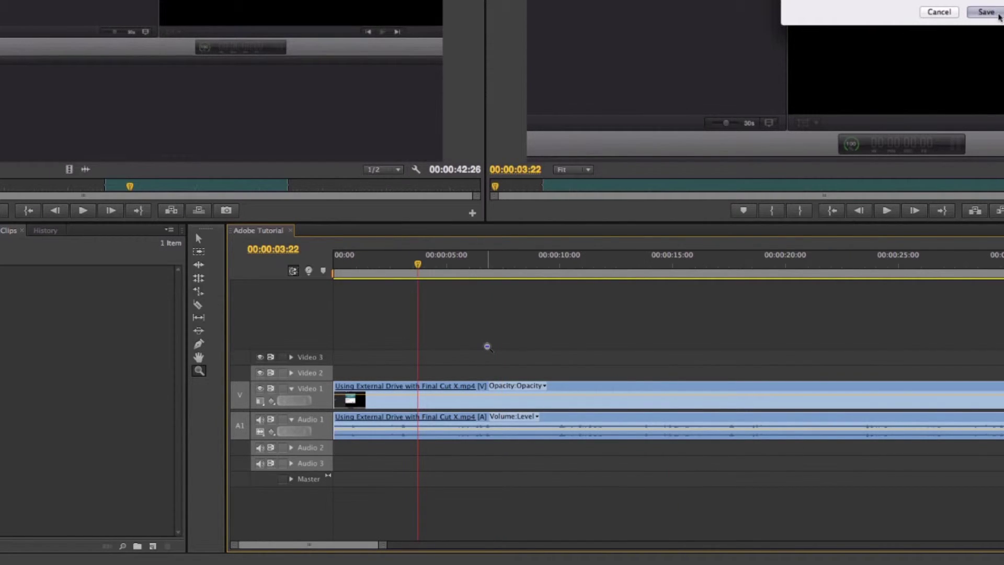
alt+click(432, 369)
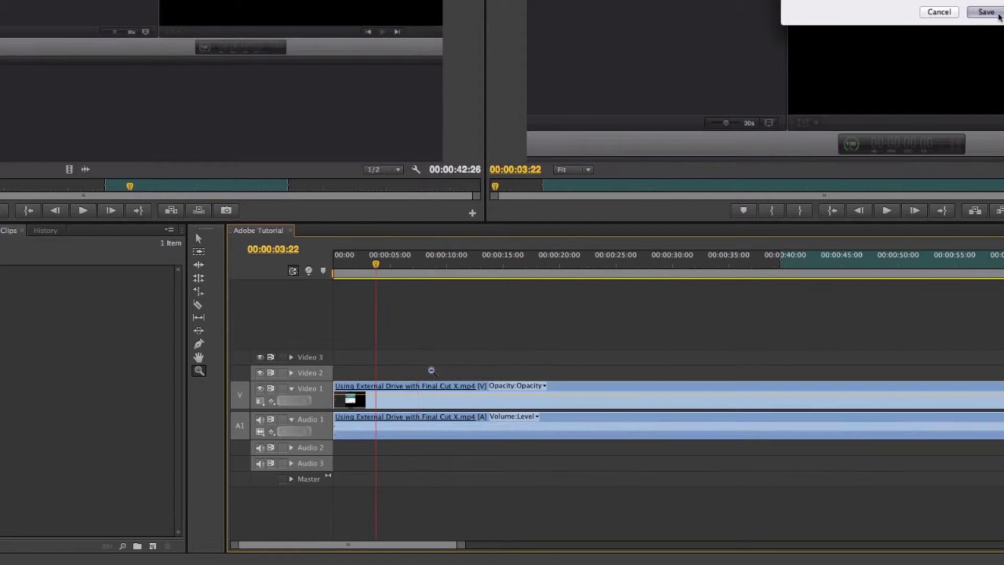
alt+click(453, 365)
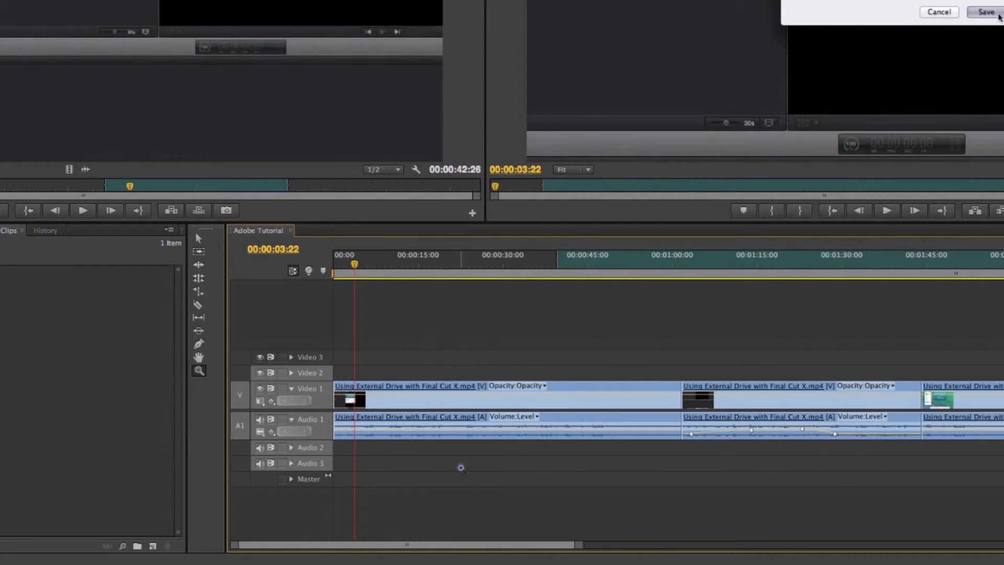
drag(579, 549, 494, 547)
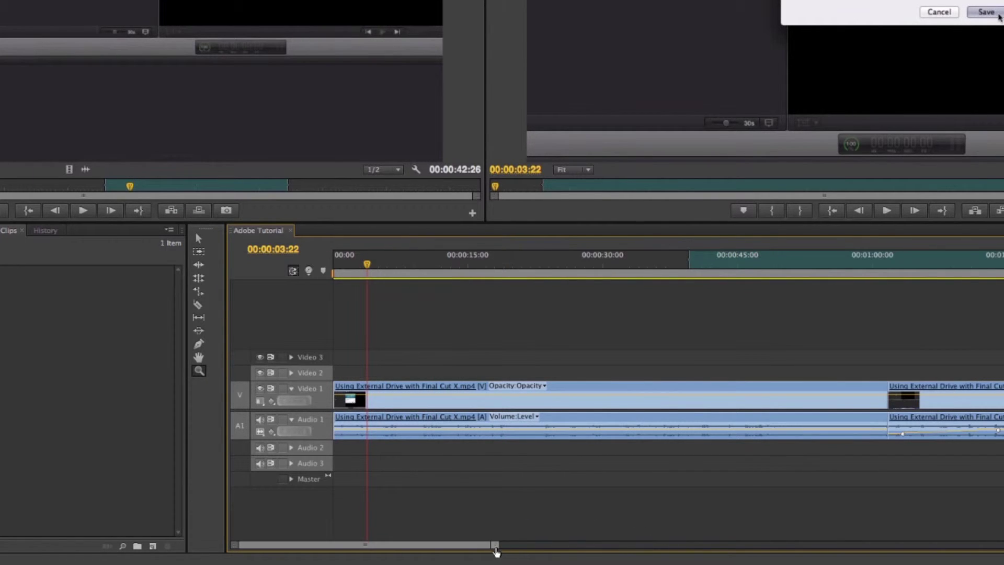
drag(496, 549, 725, 541)
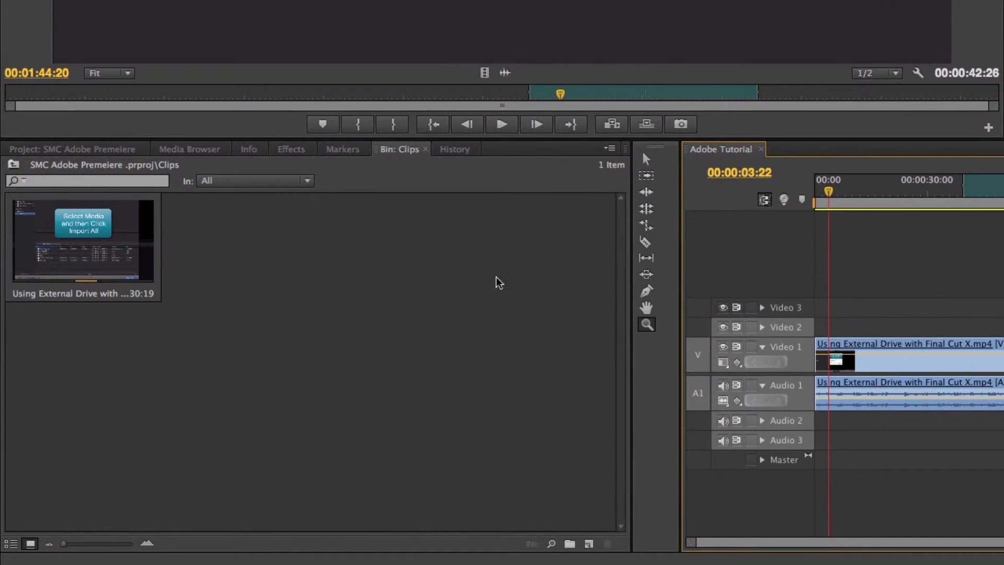
View the project's top-level items and display the effects and transitions categories
click(301, 152)
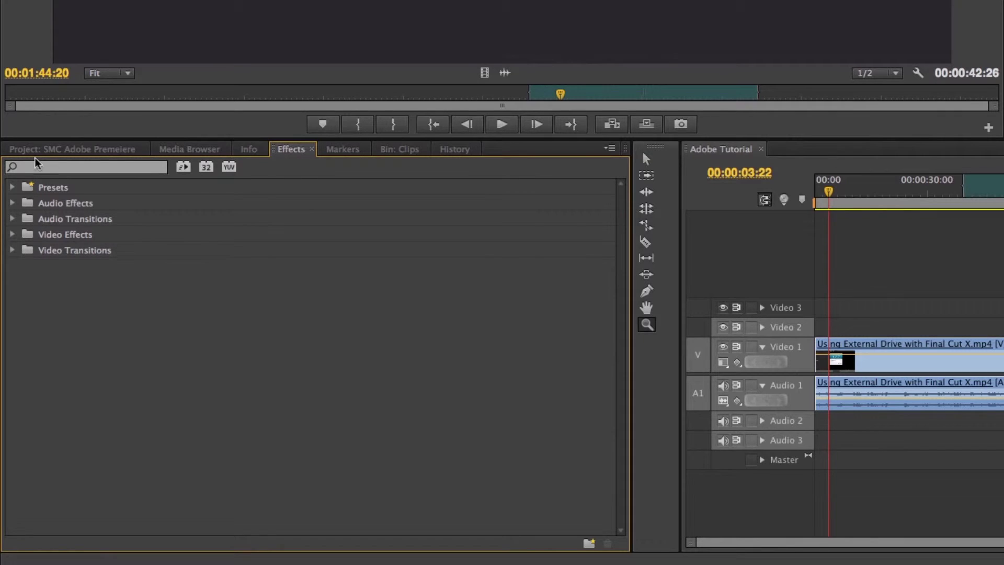
click(67, 152)
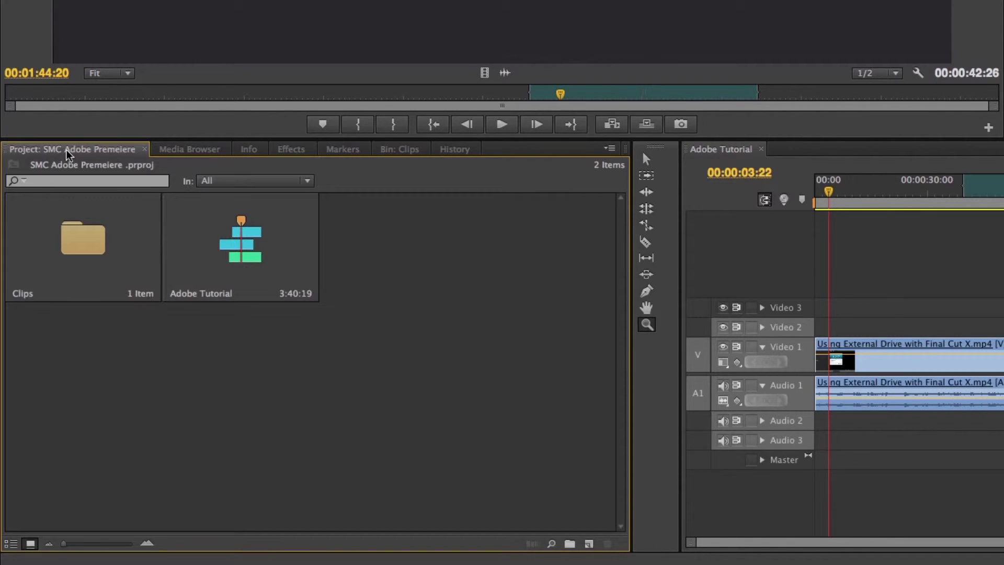
click(290, 155)
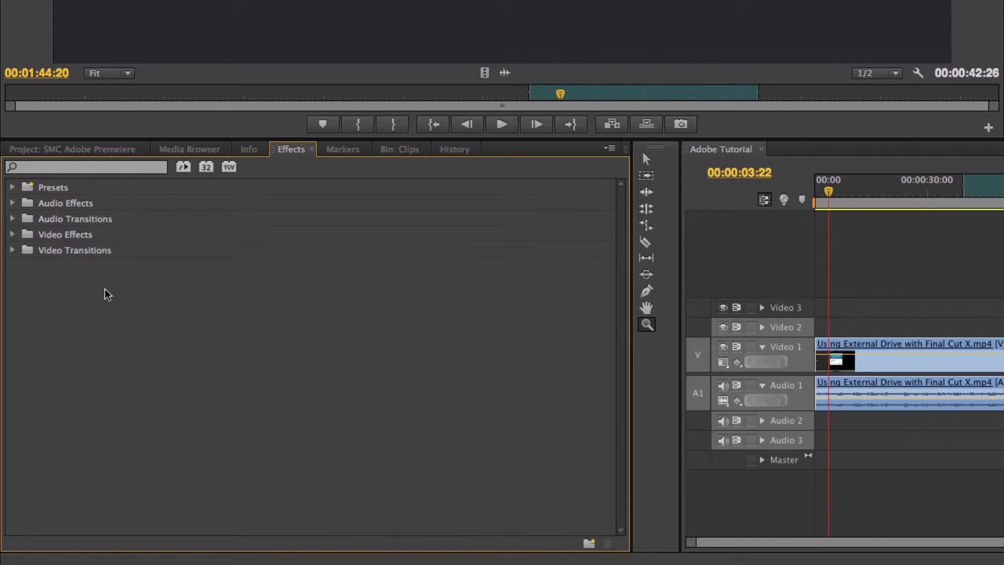
Look through the audio transitions and list the video effect categories
click(107, 168)
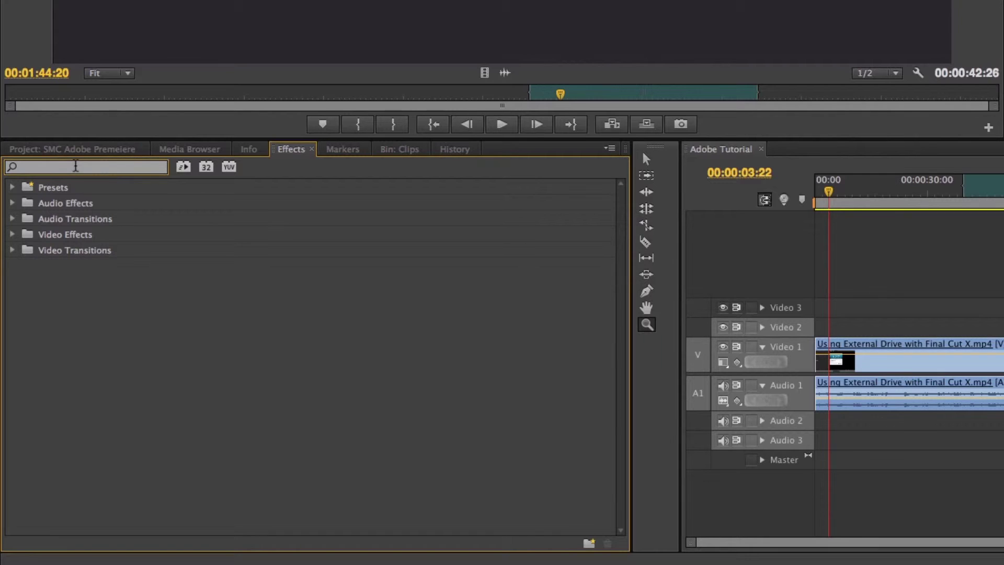
click(10, 219)
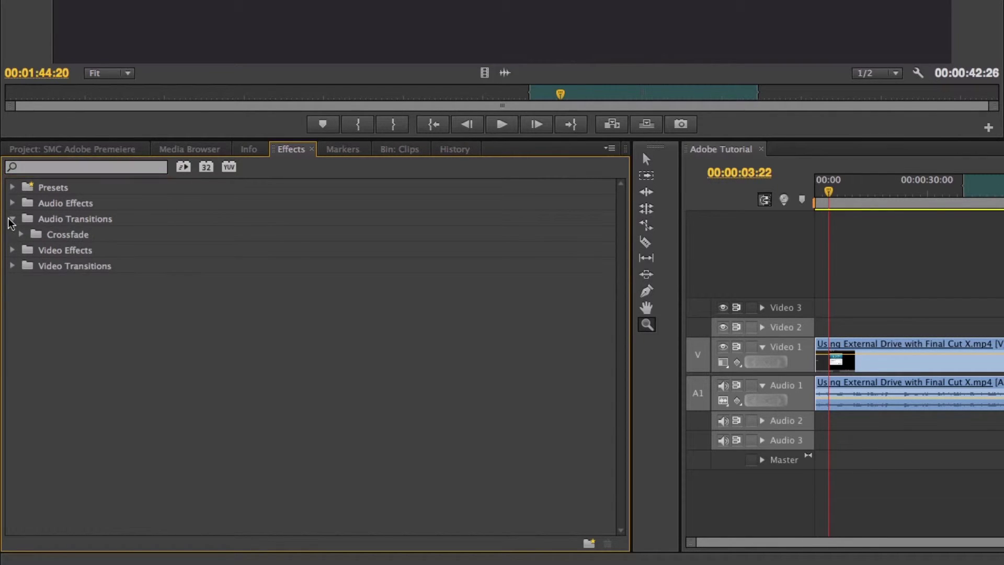
click(11, 219)
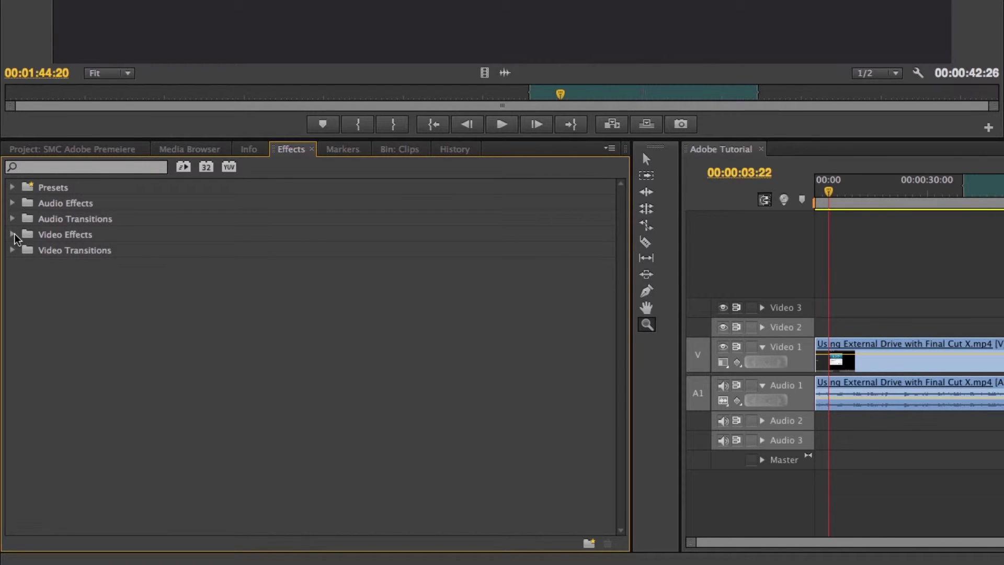
click(13, 235)
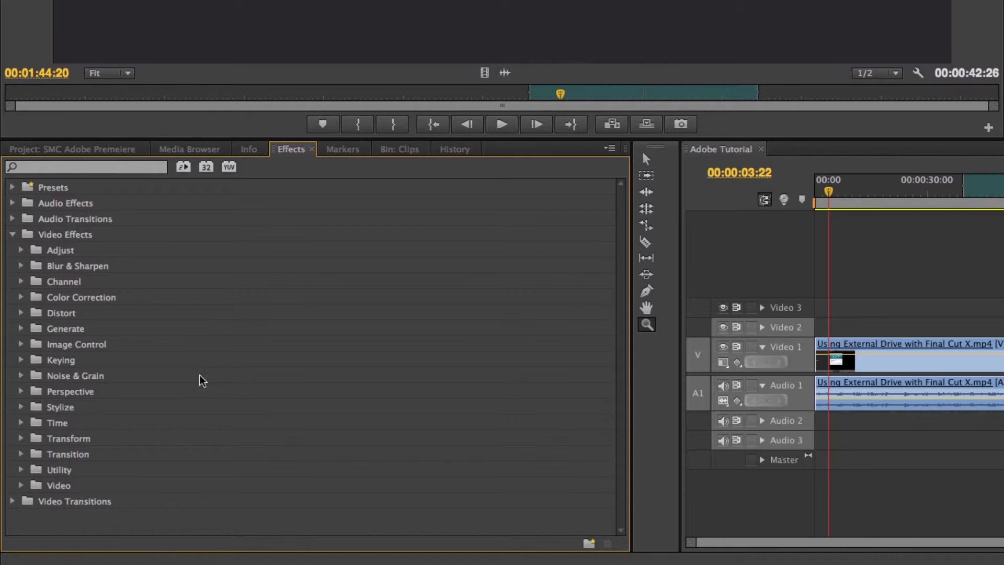
Search the effects for "black"
click(60, 166)
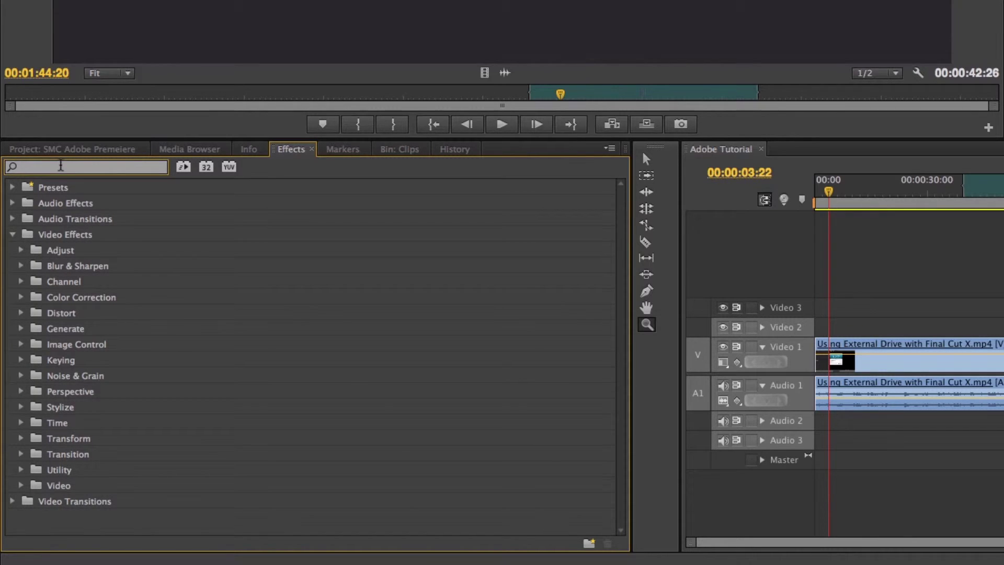
text(blac)
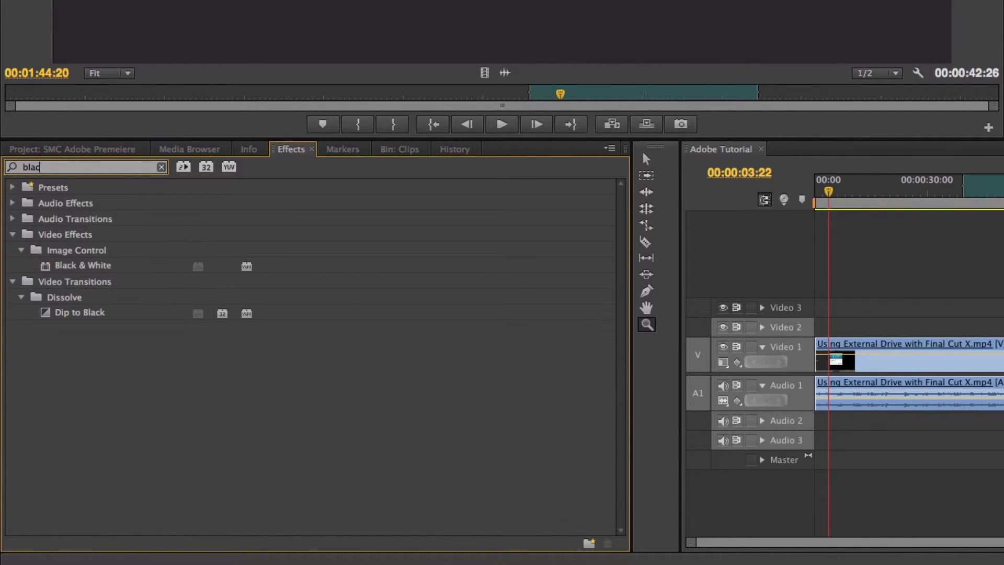
text(k)
Apply the Black & White video effect to the first clip on Video 1 and move the playhead to 00:00:08:23
click(63, 266)
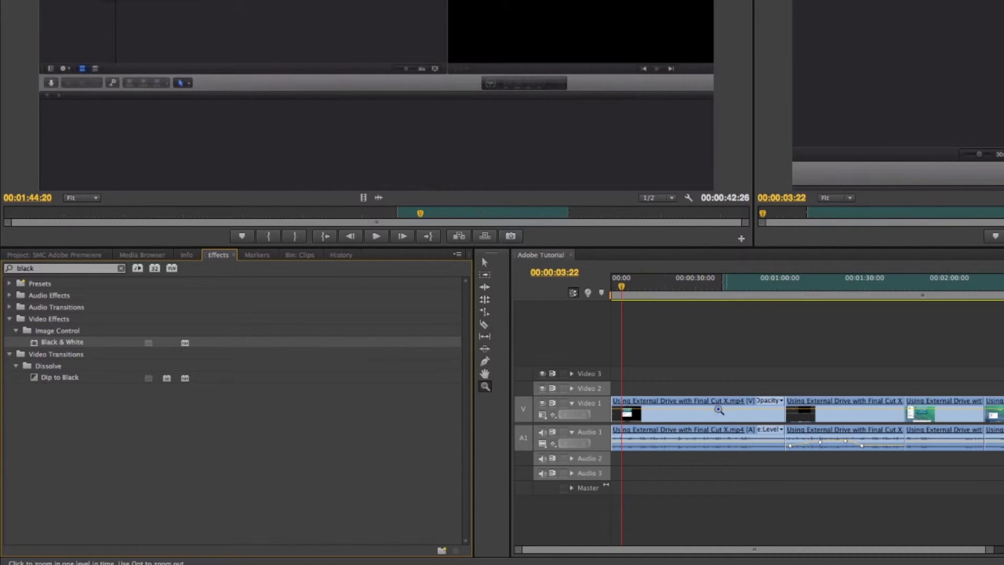
click(680, 413)
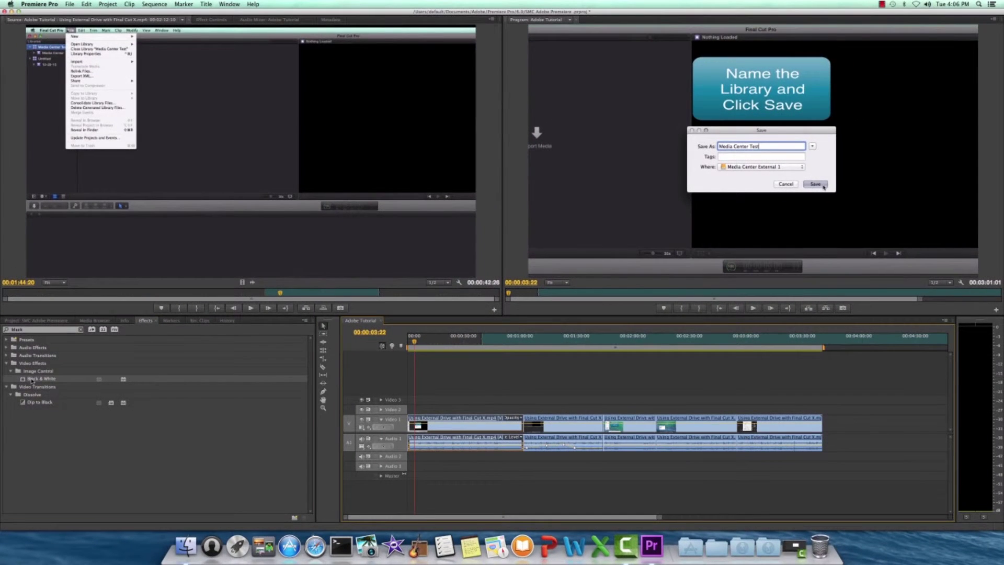
click(32, 380)
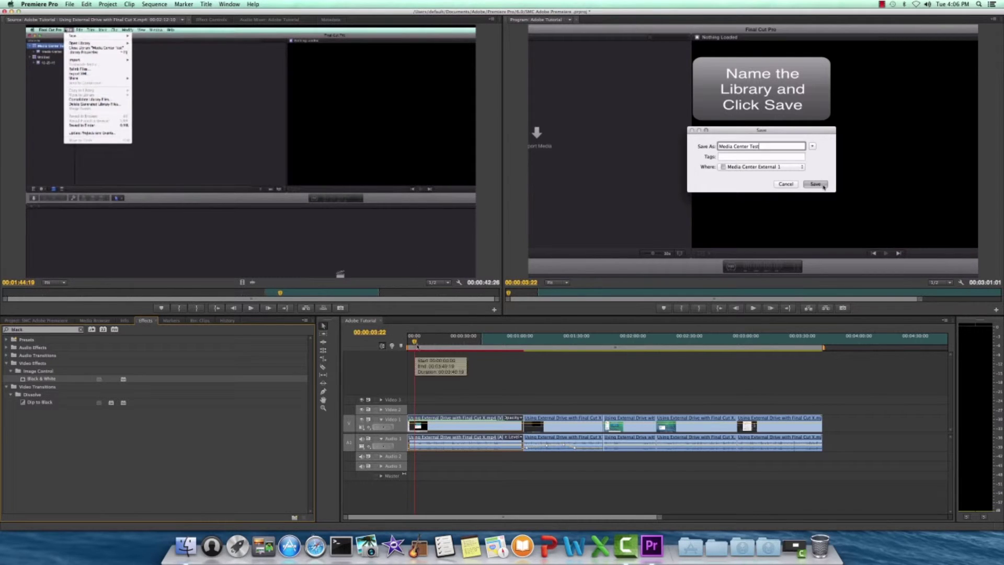
drag(417, 347, 425, 345)
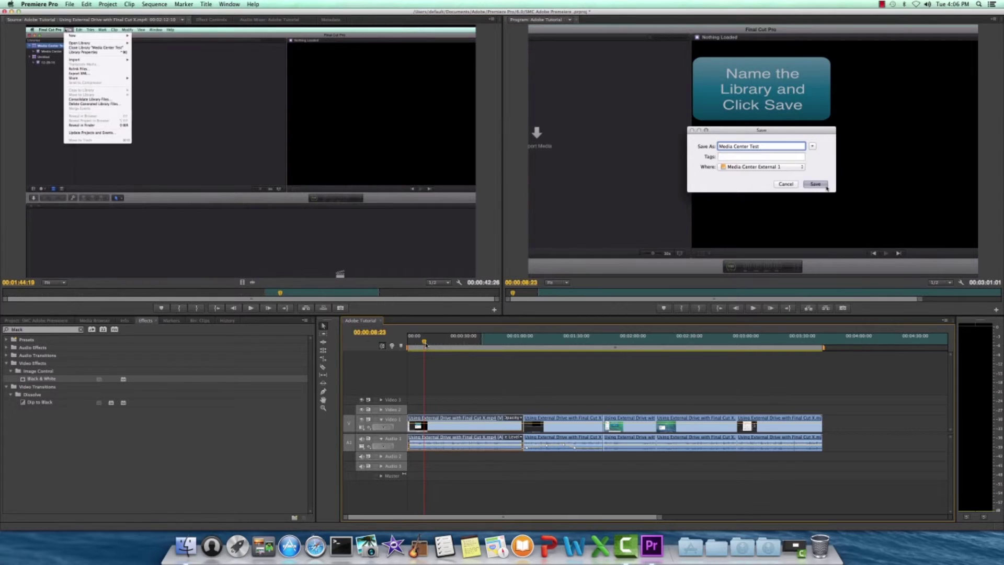
Apply the Black & White effect to the second clip on Video 1 and, with the playhead at 00:01:15:01, select it in the clip's effect controls
click(22, 378)
drag(39, 384, 575, 432)
drag(525, 340, 549, 348)
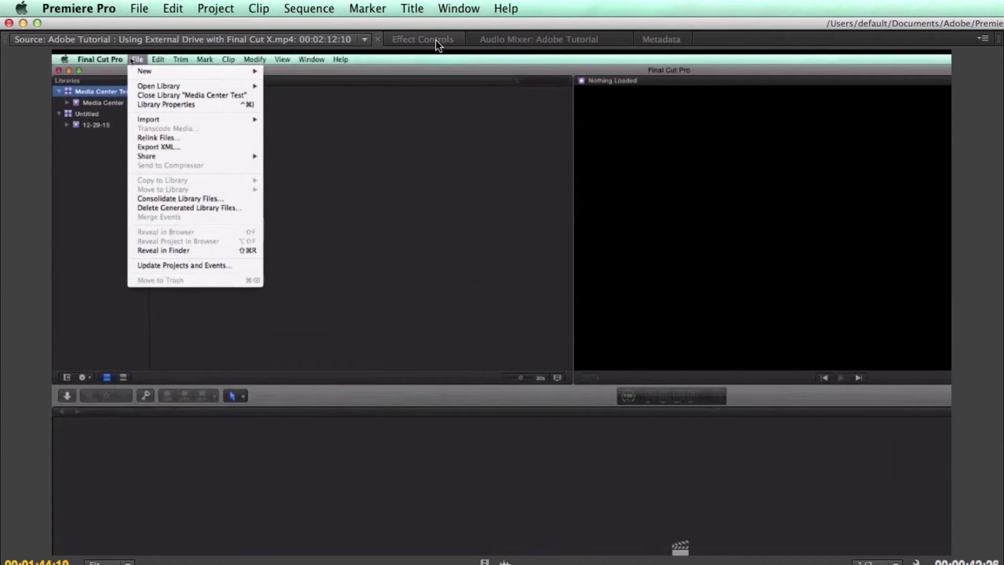
click(435, 40)
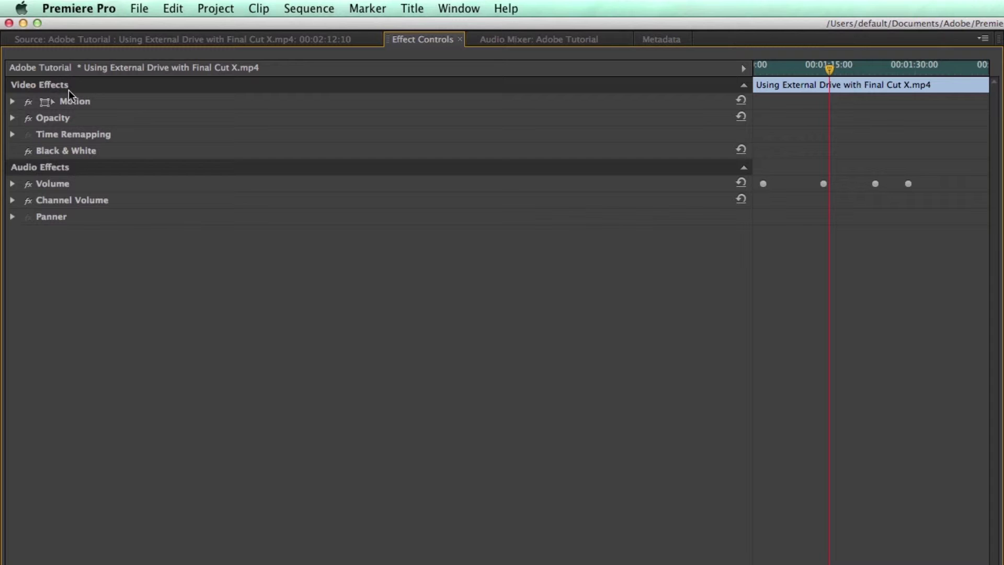
click(67, 150)
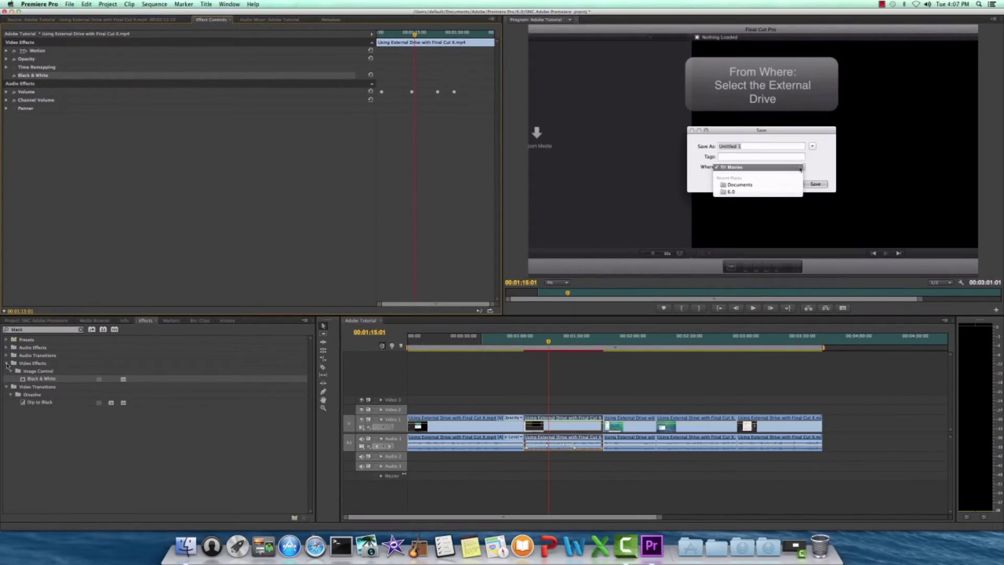
Clear the effects search and list the Wipe video transitions
click(7, 363)
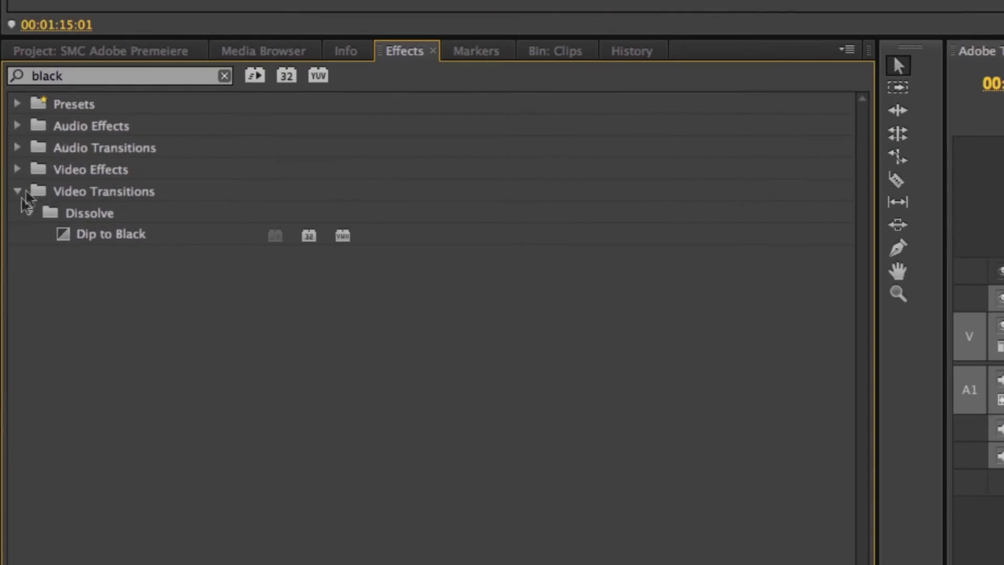
click(83, 79)
key(BackSpace)
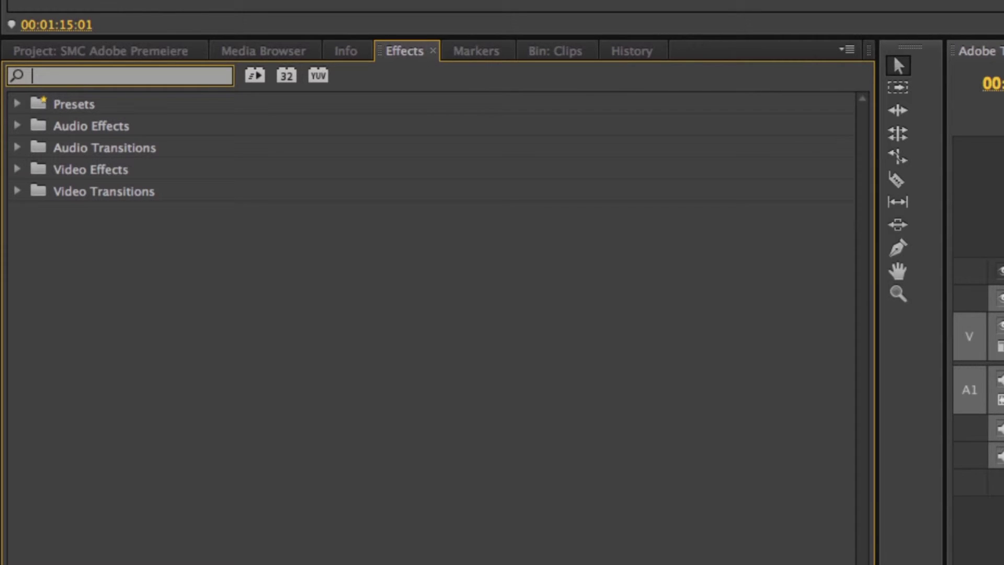
click(18, 191)
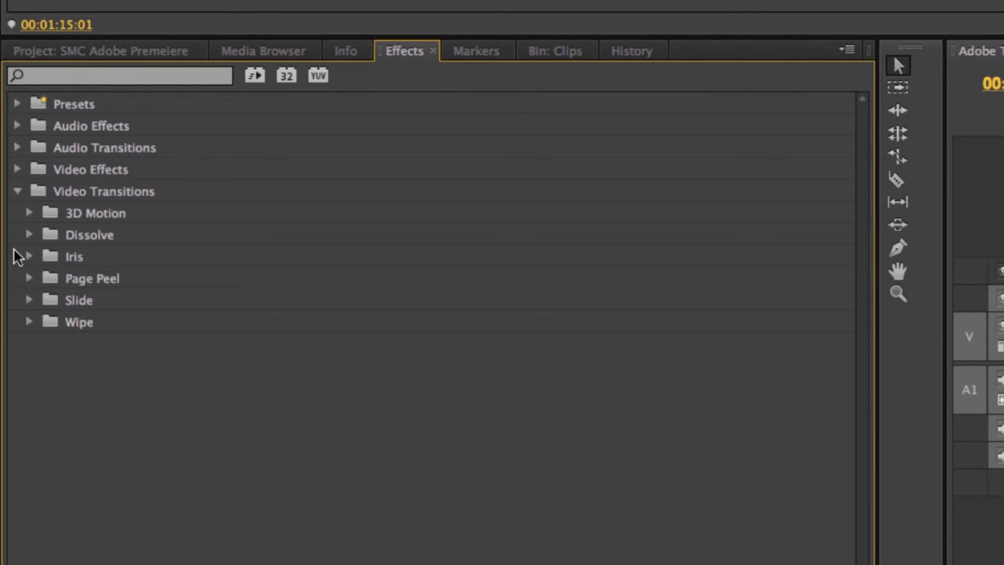
click(30, 322)
Place the Barn Doors wipe transition on the cut between the third and fourth clips on Video 1
click(83, 366)
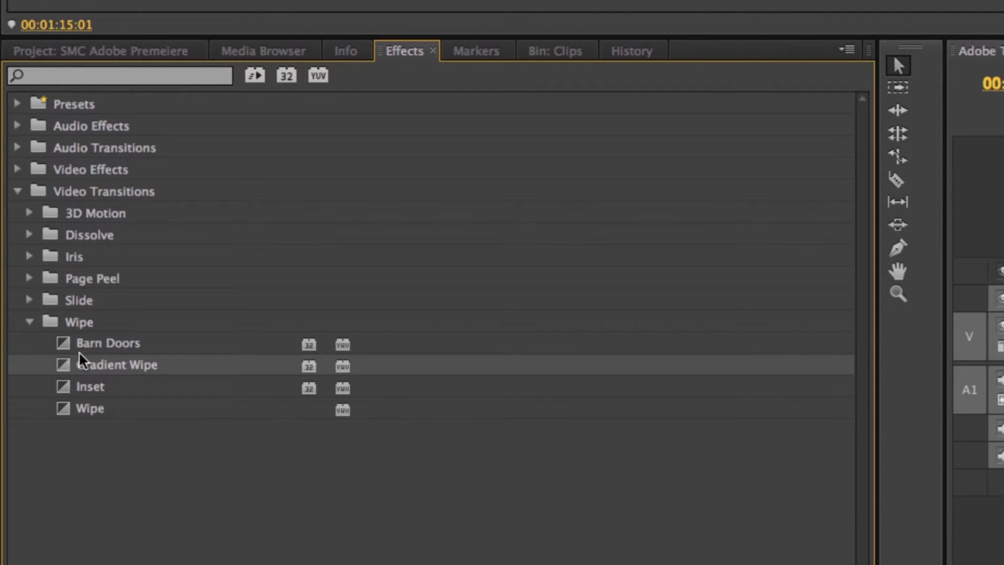
drag(73, 344, 1001, 357)
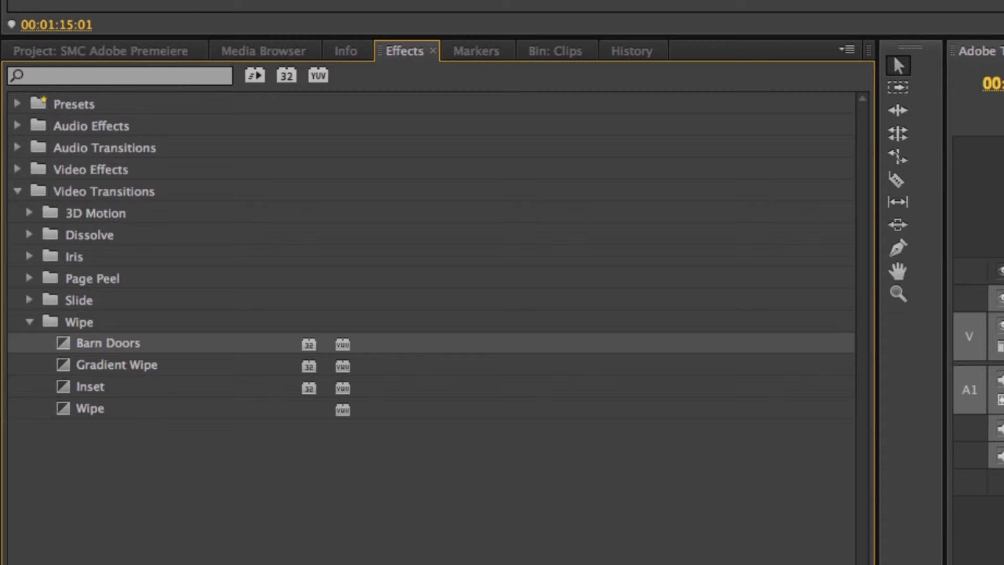
drag(758, 260, 858, 269)
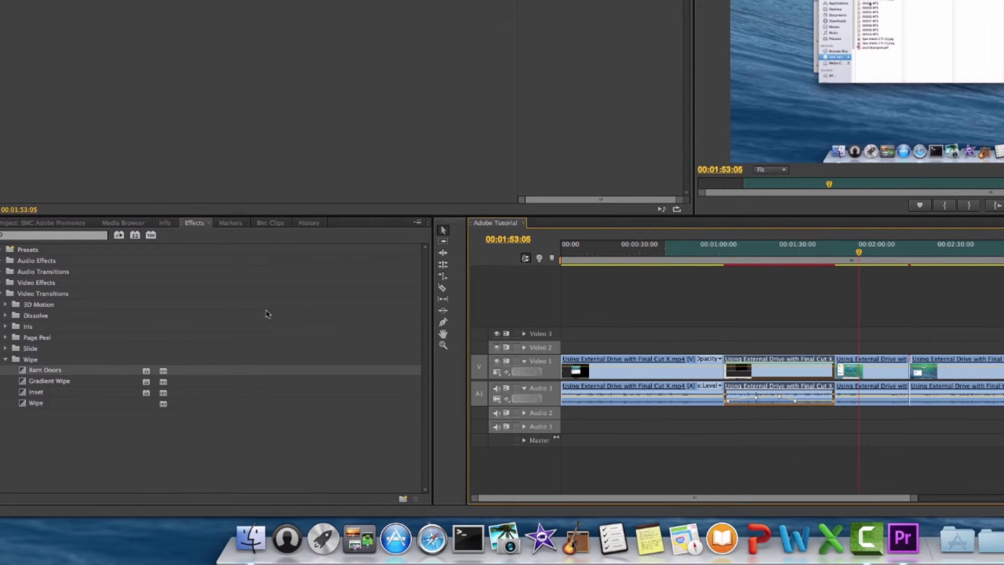
drag(24, 373, 914, 360)
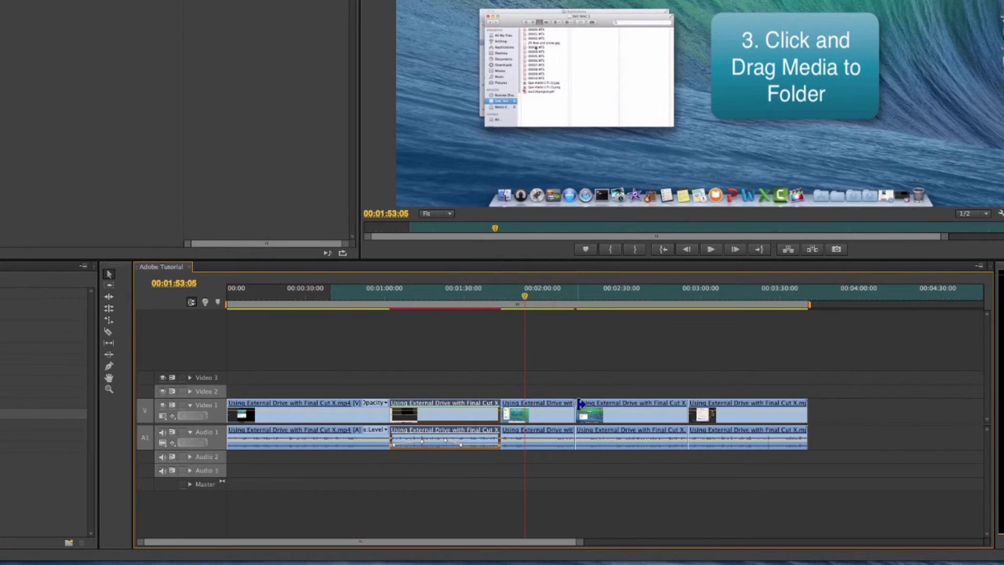
drag(580, 403, 574, 397)
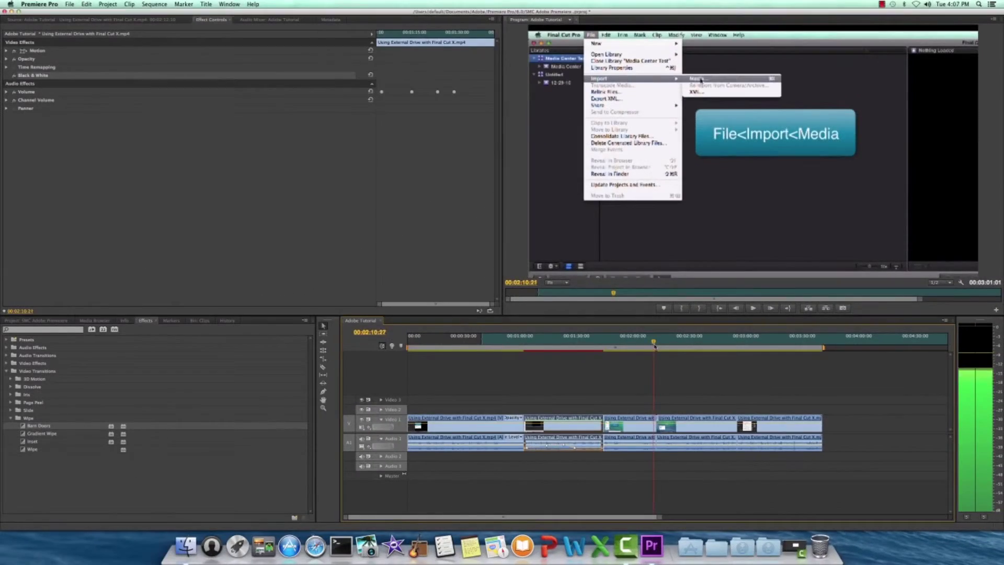
Preview the Barn Doors transition at 00:02:12:05 and inspect its settings, then return the playhead to the start of the sequence
drag(630, 330, 665, 350)
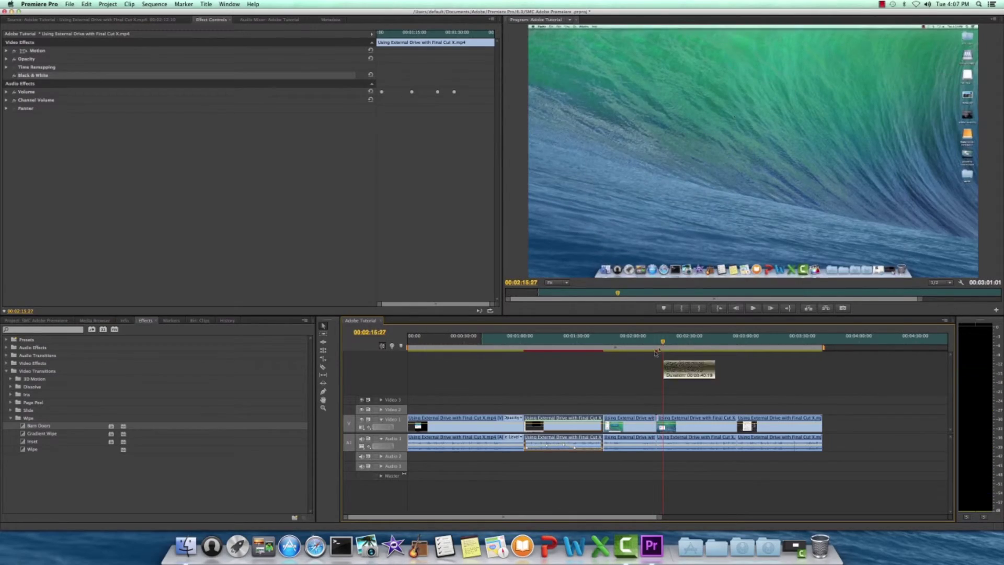
click(656, 349)
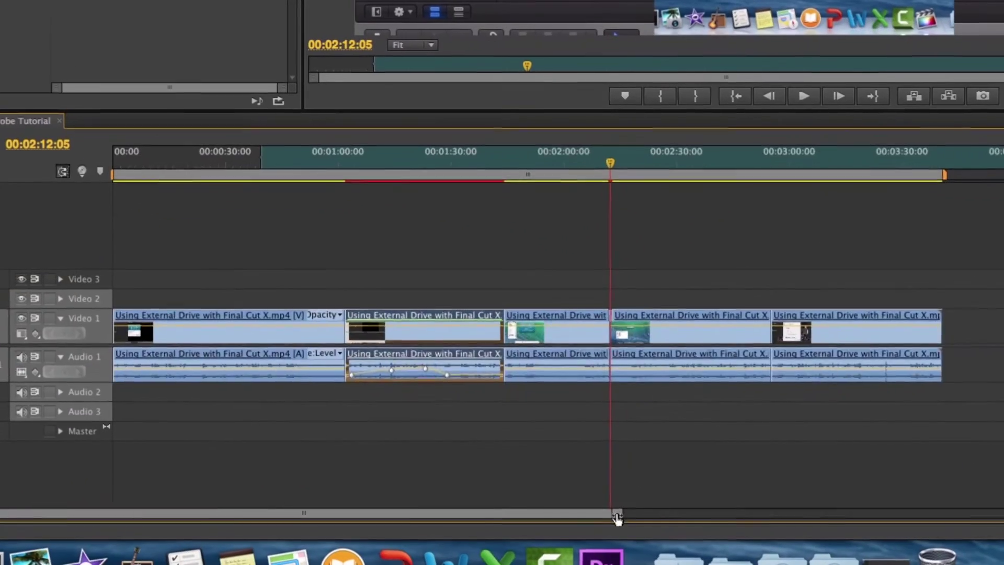
drag(617, 518, 415, 512)
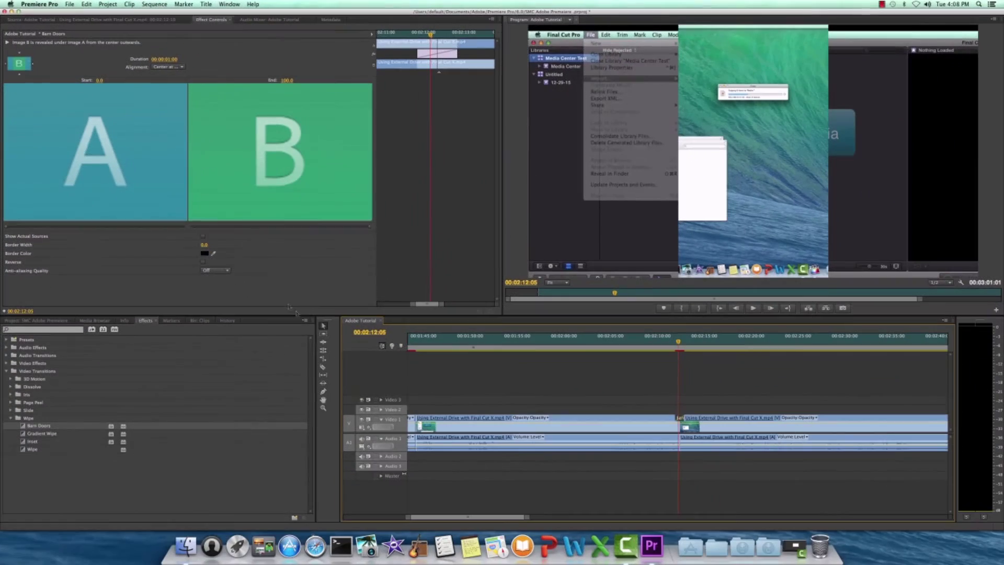
drag(526, 517, 600, 512)
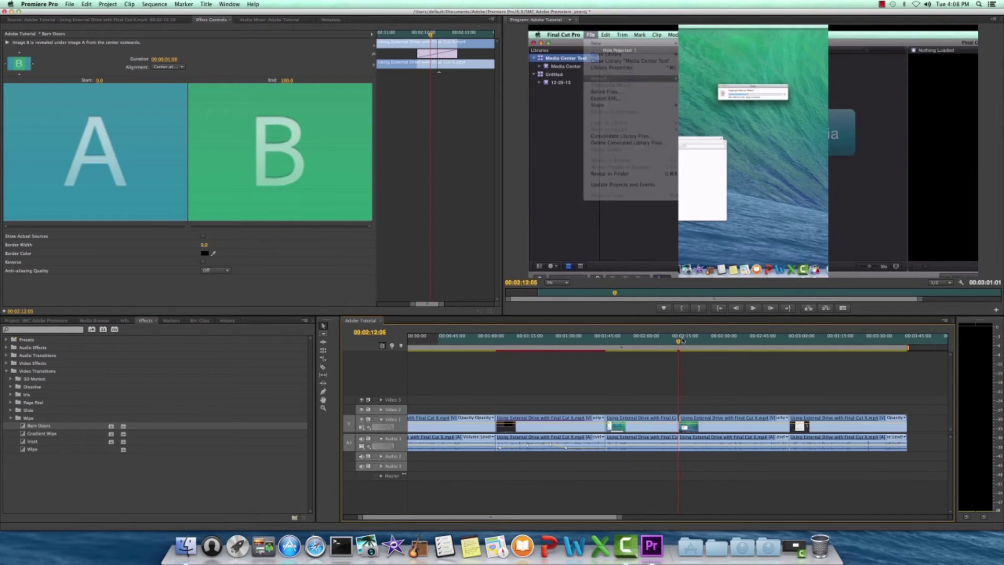
click(738, 341)
key(Home)
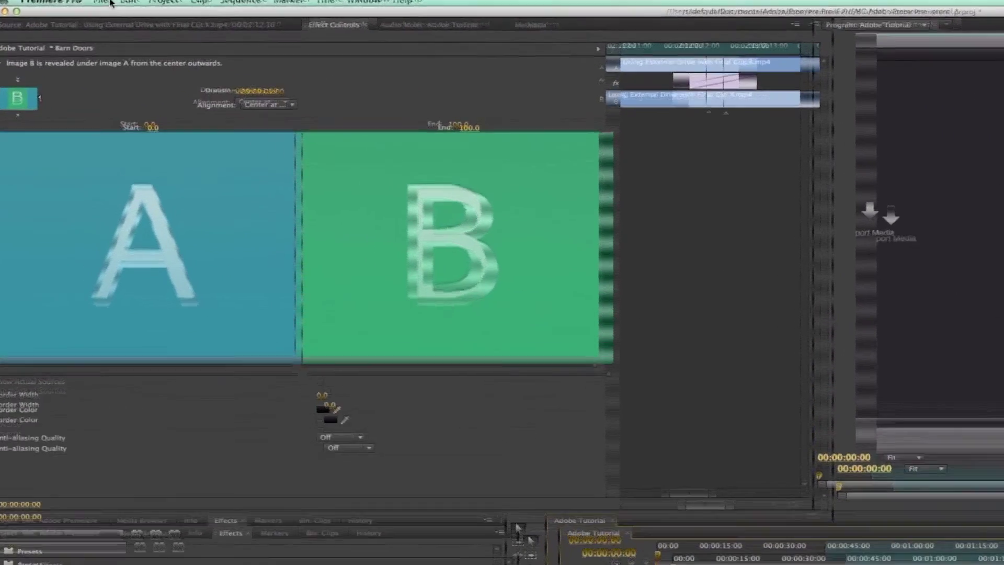
Open the media export settings for the sequence and set the format to H.264
click(69, 4)
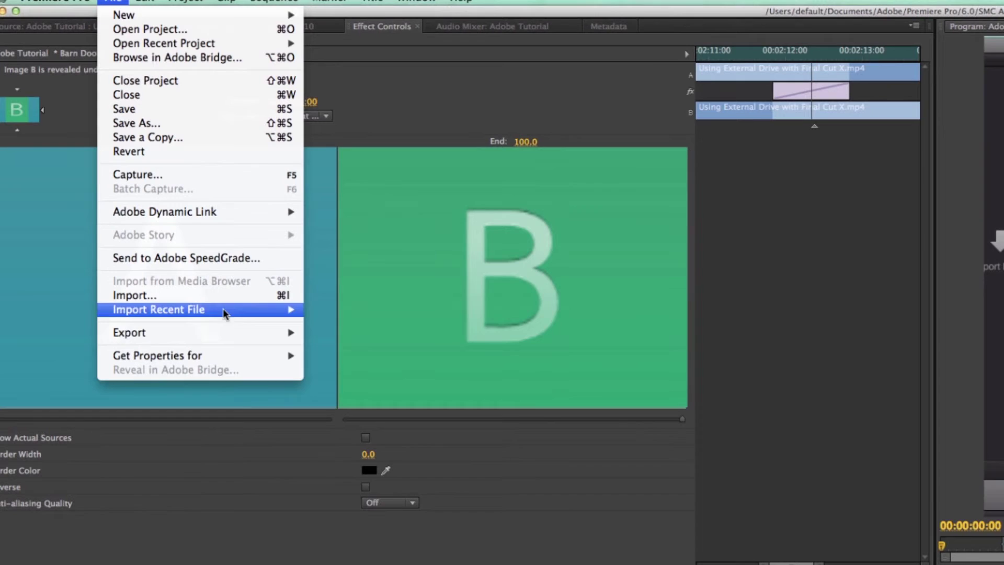
mouse_move(229, 339)
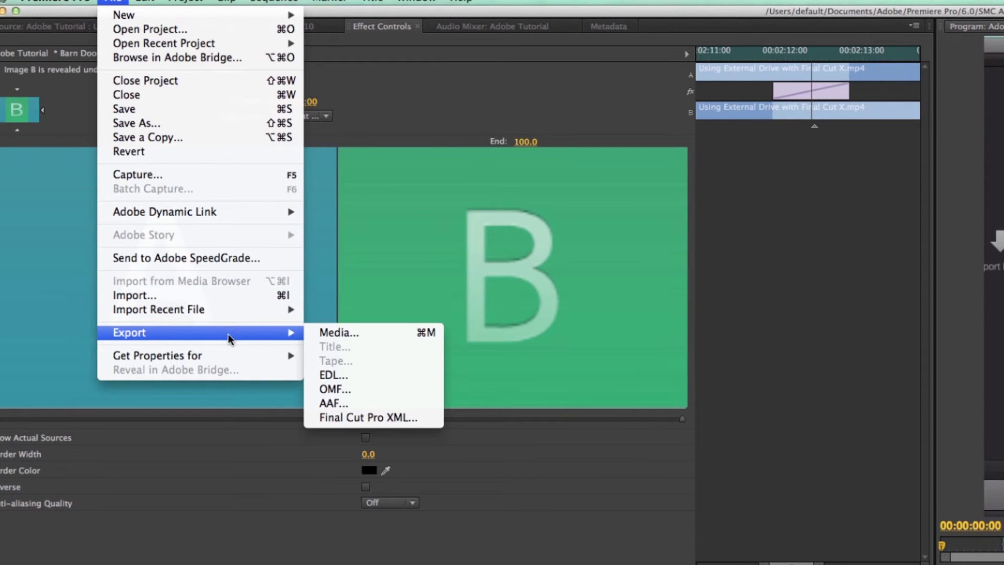
click(327, 331)
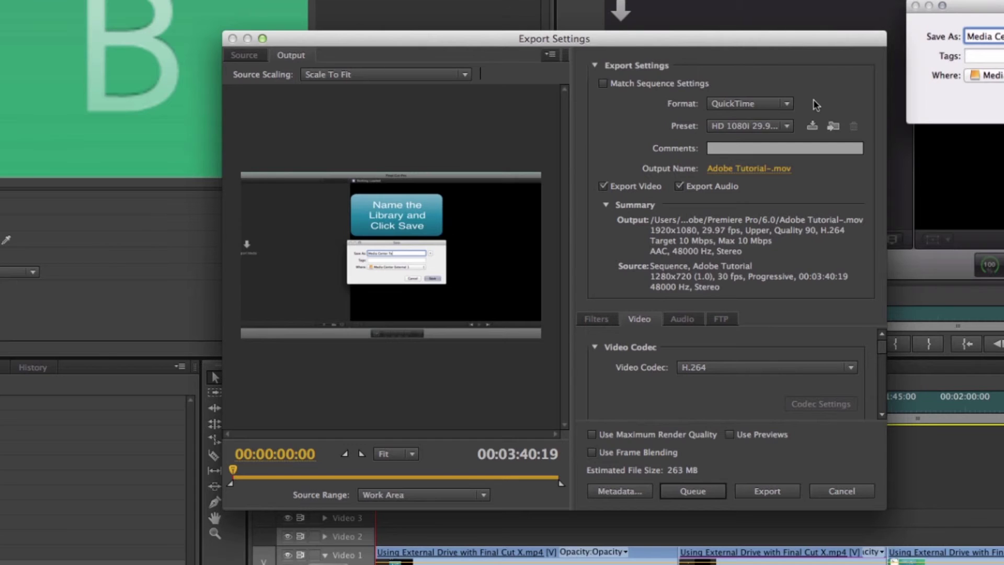
click(787, 105)
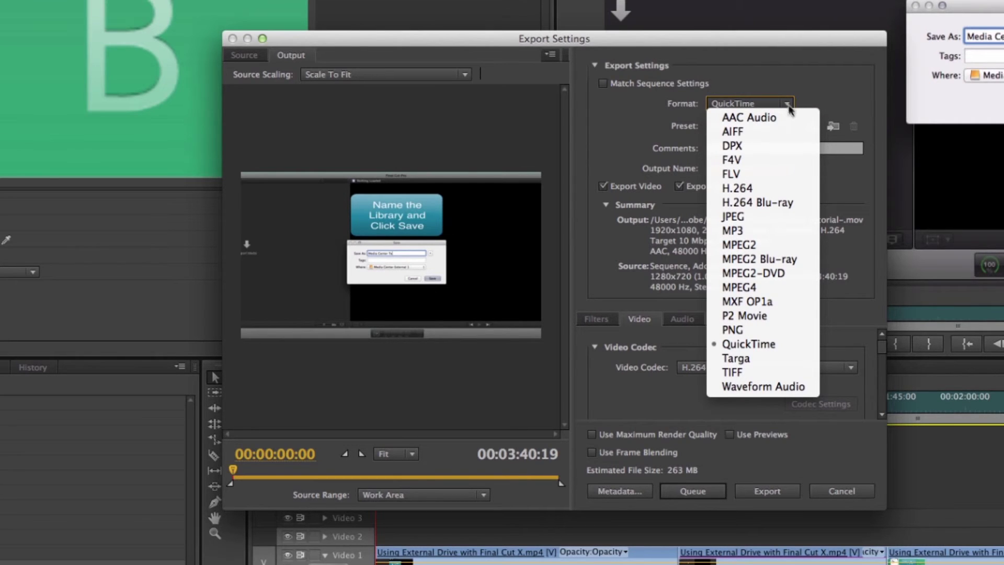
click(748, 189)
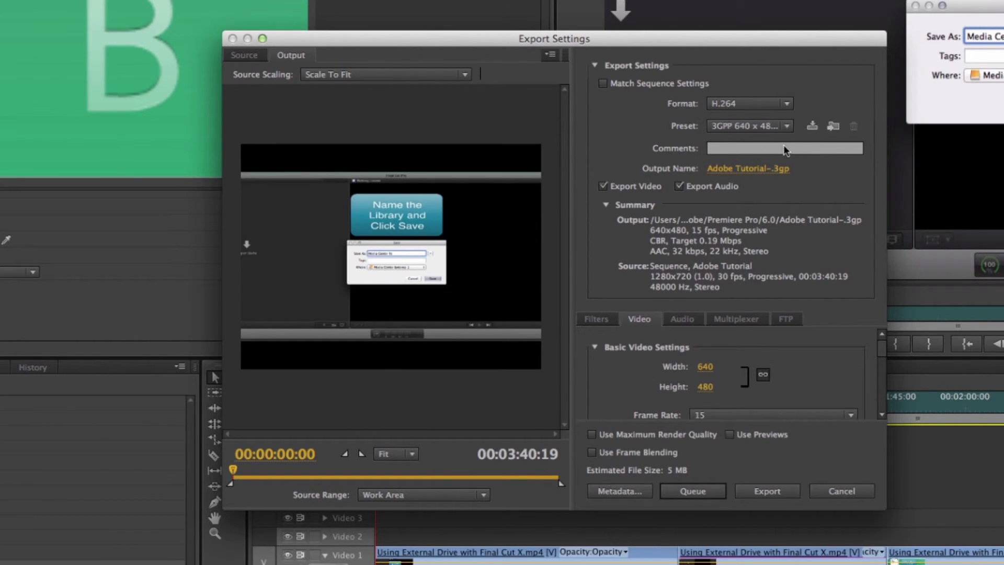
Choose the HD 1080p 29.97 preset for the H.264 export
click(787, 126)
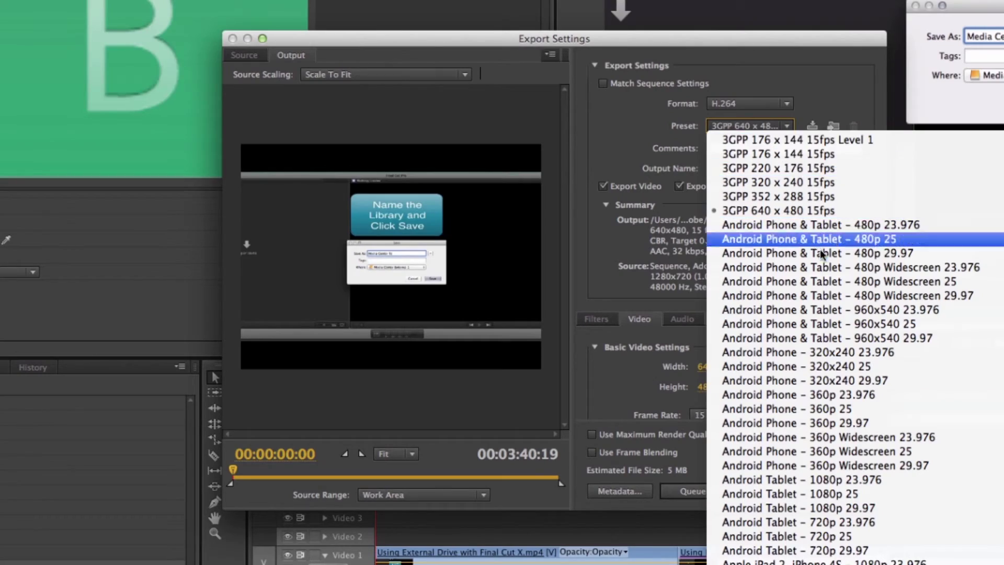
scroll(868, 421, down, 15)
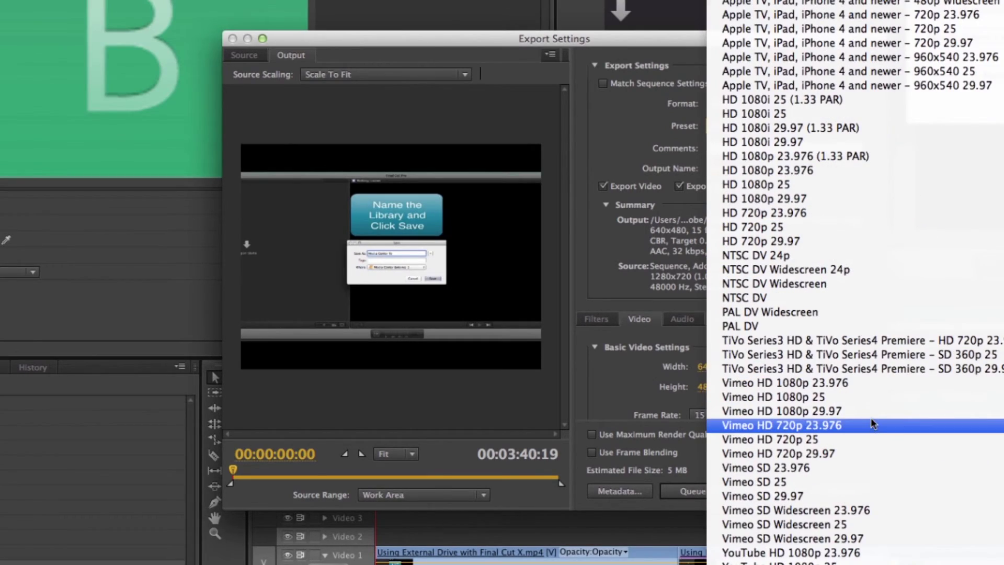
click(876, 542)
scroll(863, 366, up, 10)
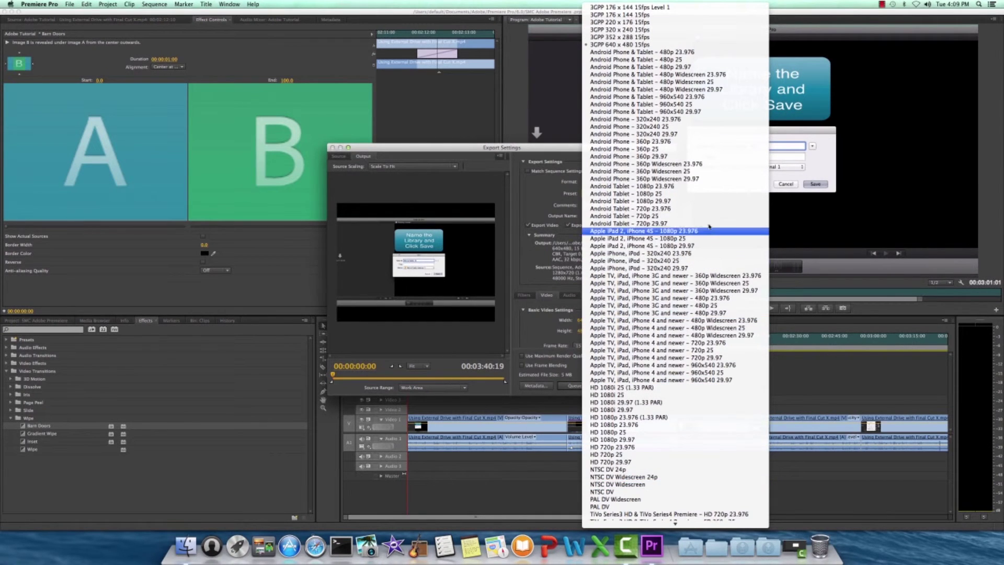
scroll(712, 212, down, 5)
scroll(711, 213, down, 3)
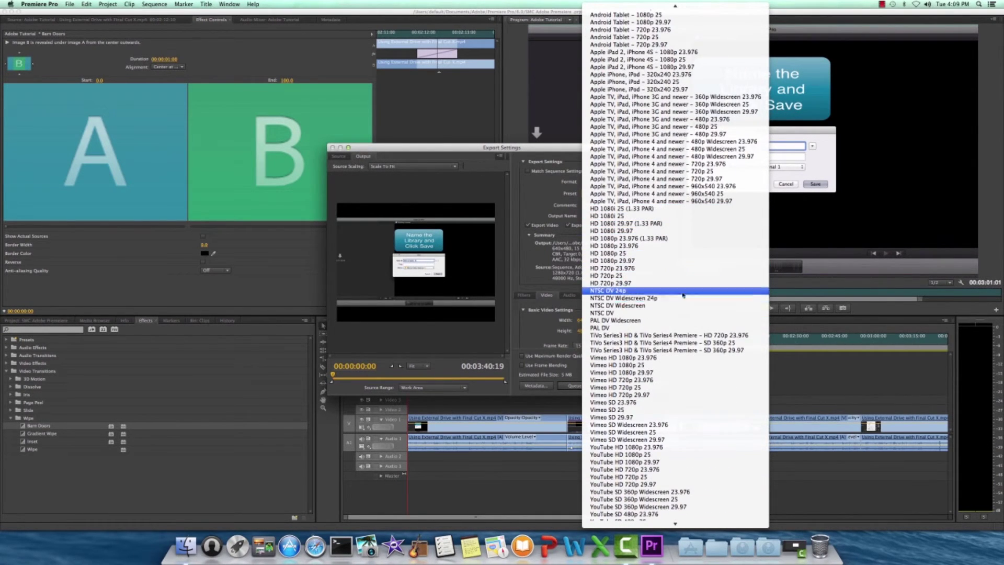
click(688, 261)
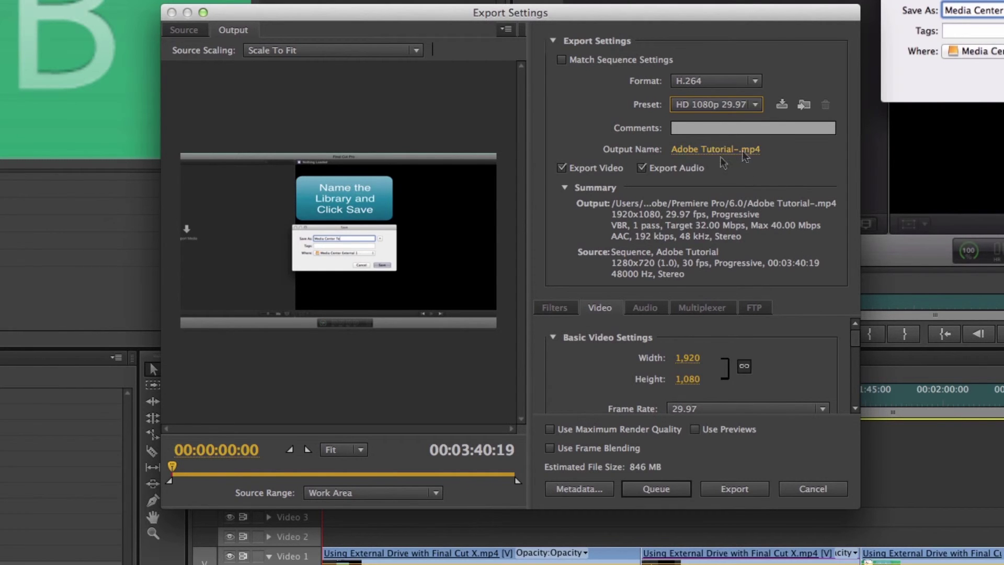
Set the save location of the Adobe Tutorial- output file to the Desktop
click(729, 155)
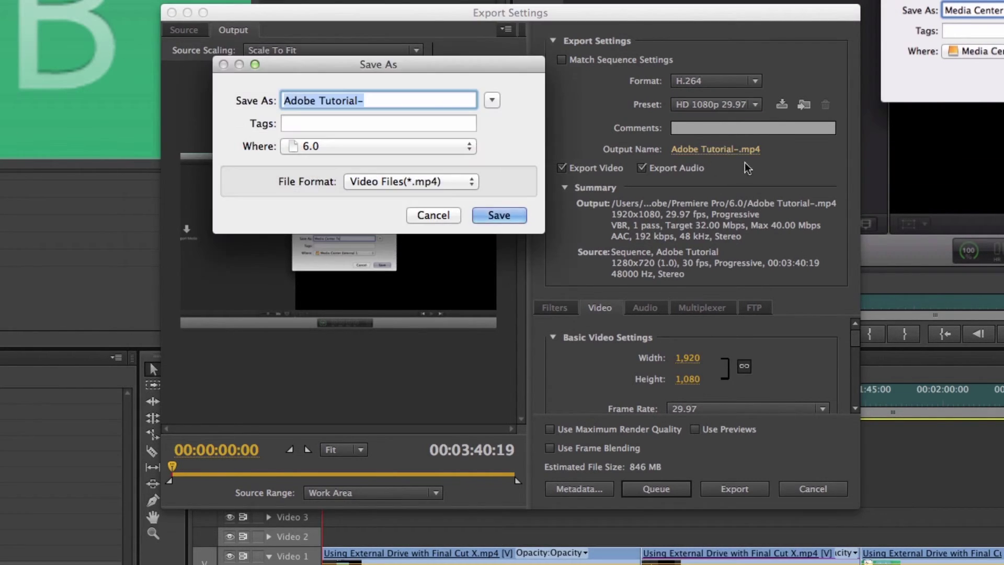
click(444, 147)
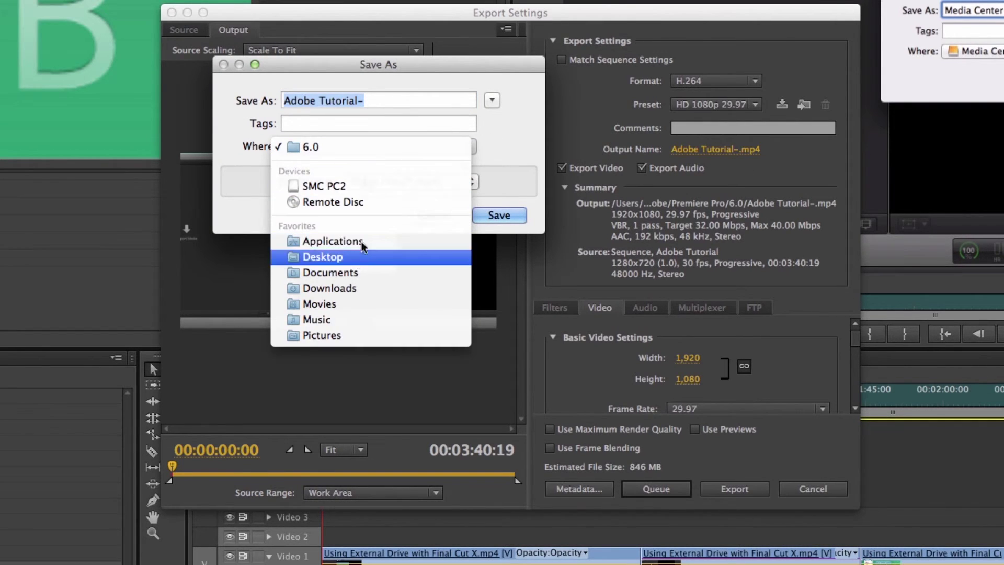
click(335, 195)
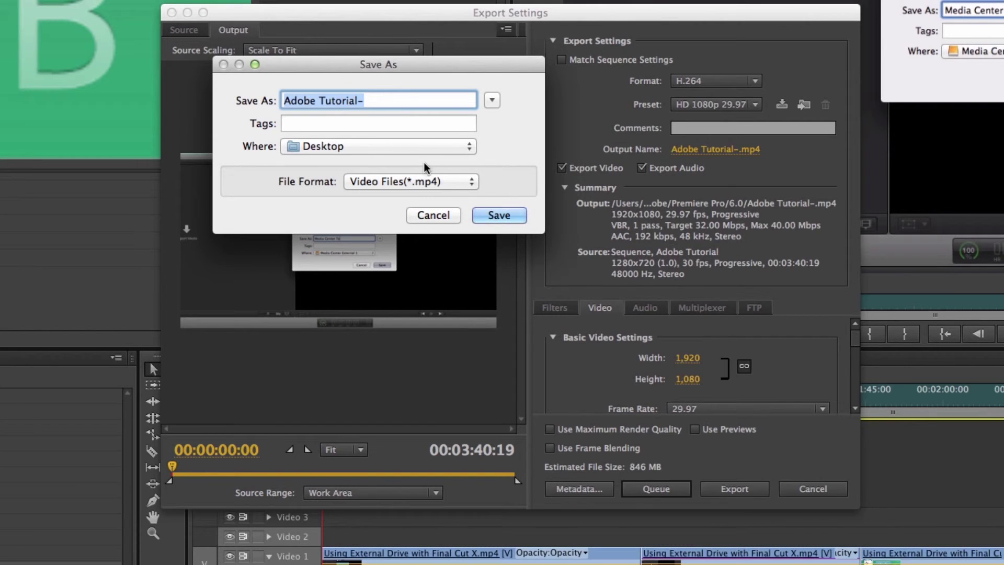
click(507, 217)
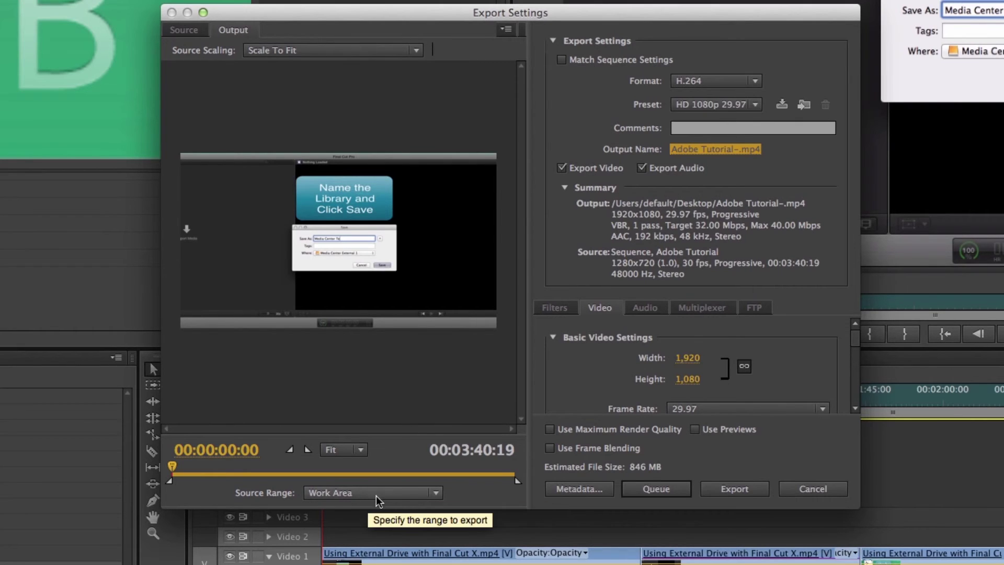
Review the source range options, keep Work Area and cancel the export settings
click(436, 493)
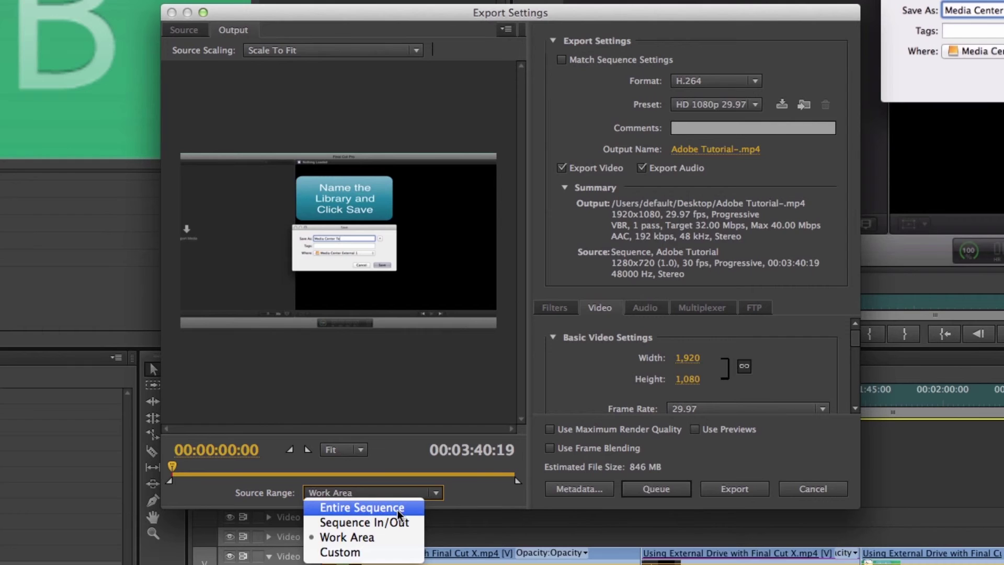
click(398, 537)
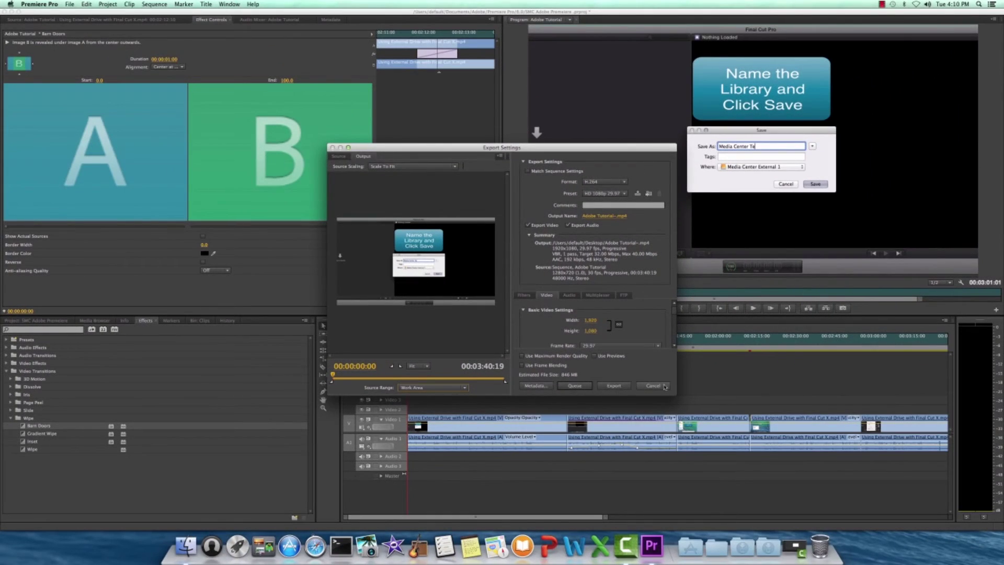
click(664, 387)
Place the source clip on Video 1 and Audio 1 at about 00:05:00:00, leaving a gap after the last clip
drag(499, 516, 564, 515)
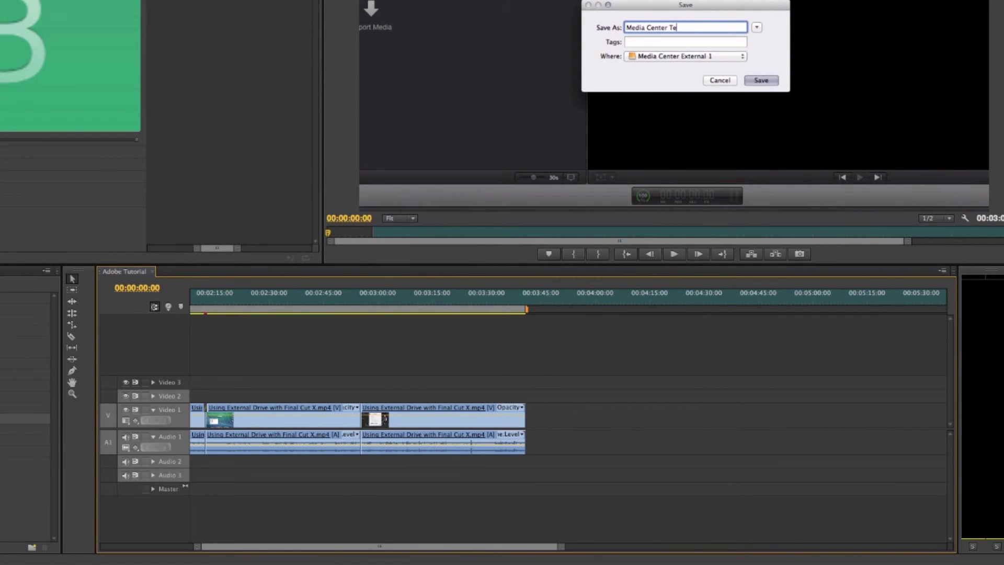
key(shift+2)
drag(152, 131, 800, 435)
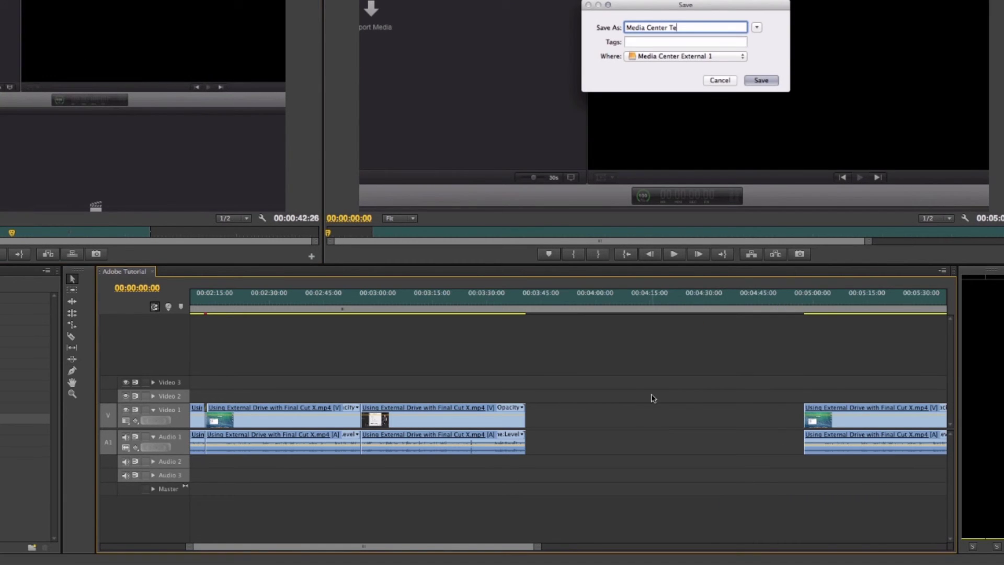
drag(426, 543, 478, 544)
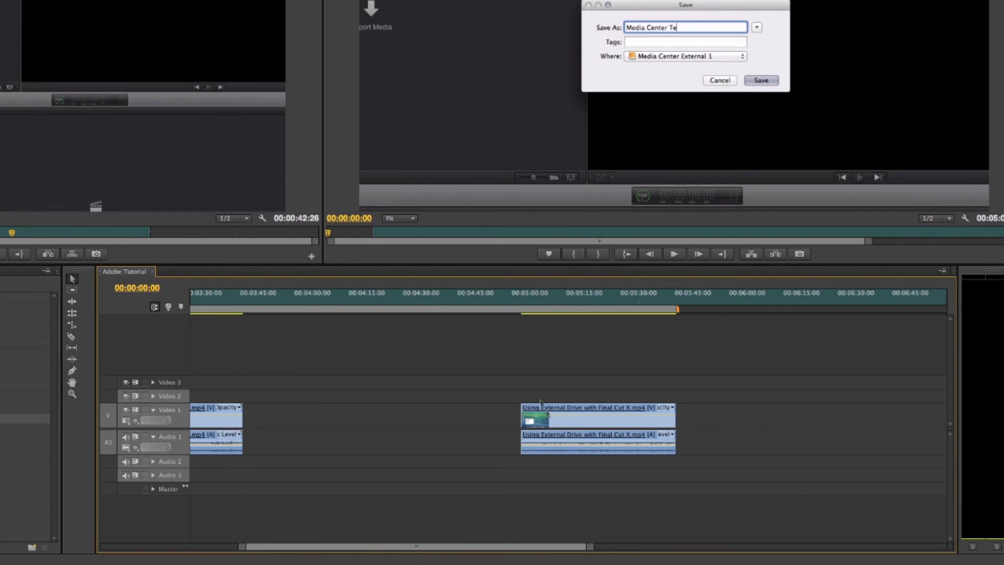
scroll(576, 470, right, 3)
scroll(657, 424, left, 5)
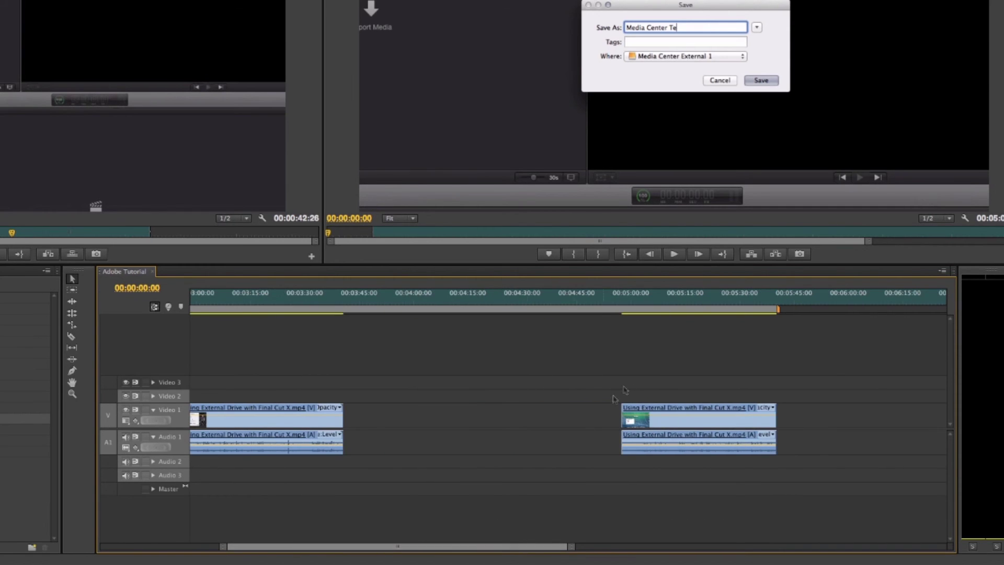
Delete the stray clip beyond the gap from Video 1 and Audio 1
click(657, 428)
key(Delete)
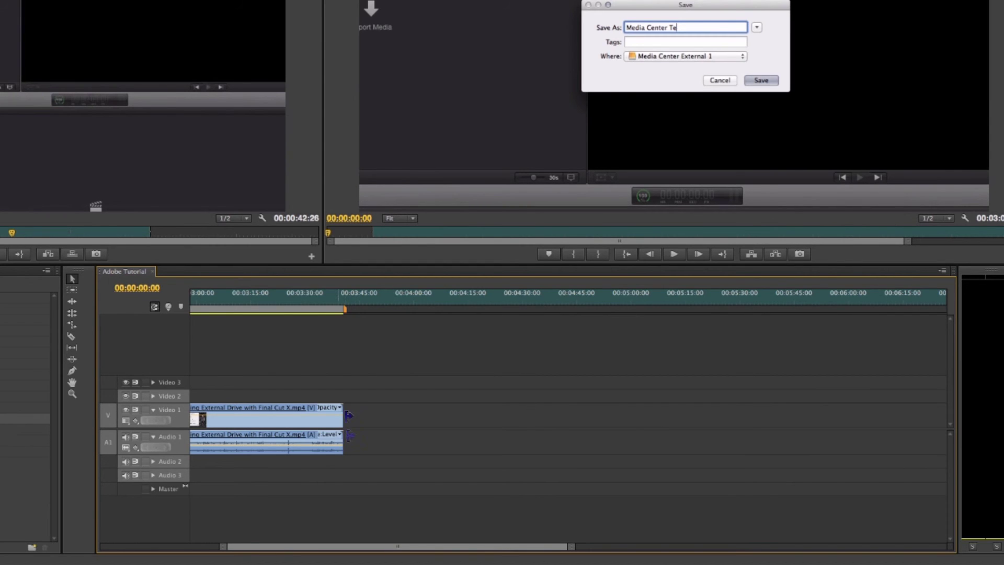
drag(392, 547, 225, 544)
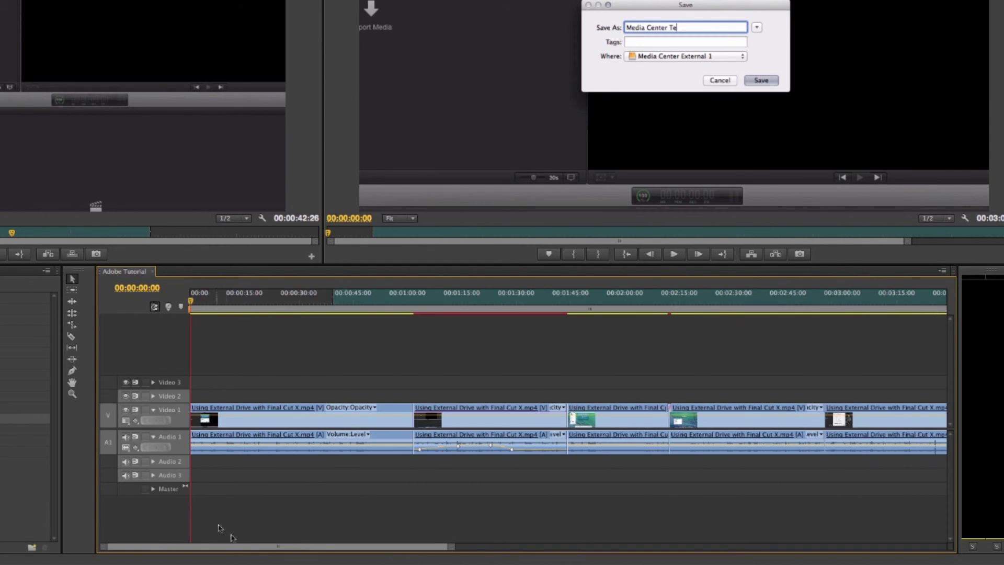
Export the sequence to the Desktop as Adobe Tutorial-.mp4 with the H.264 format, HD 1080p 29.97 preset and Work Area range
click(0, 0)
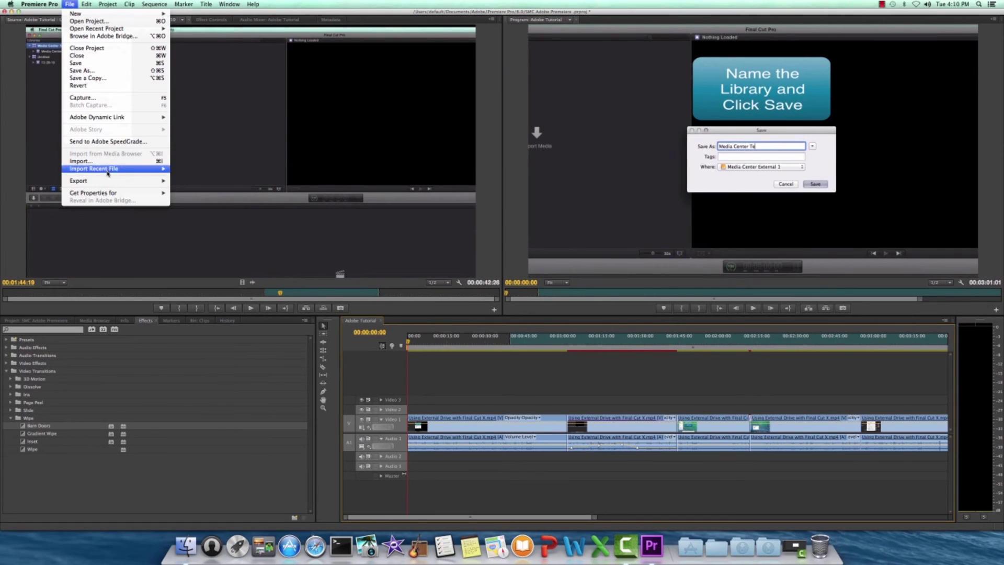
mouse_move(160, 179)
click(197, 183)
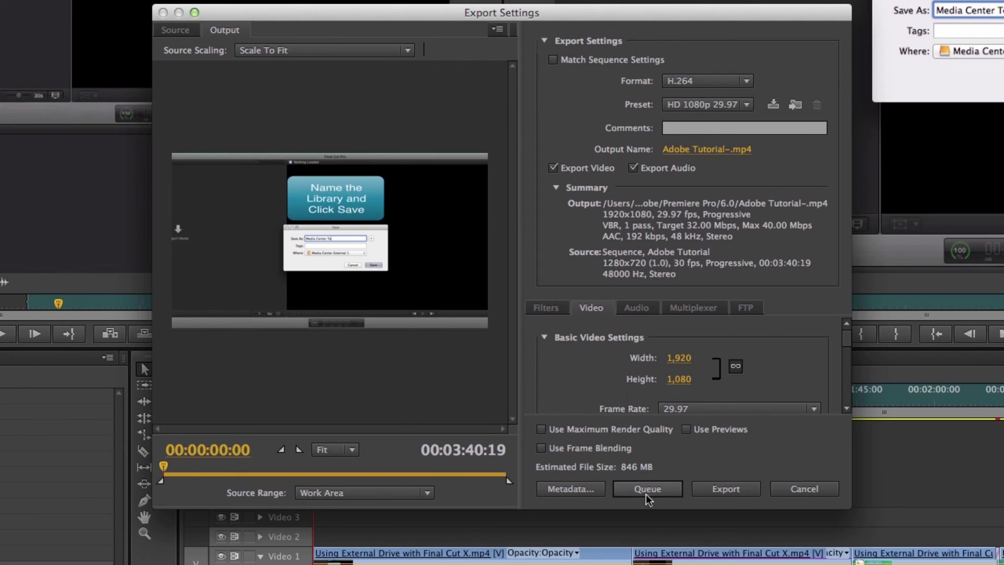
click(727, 150)
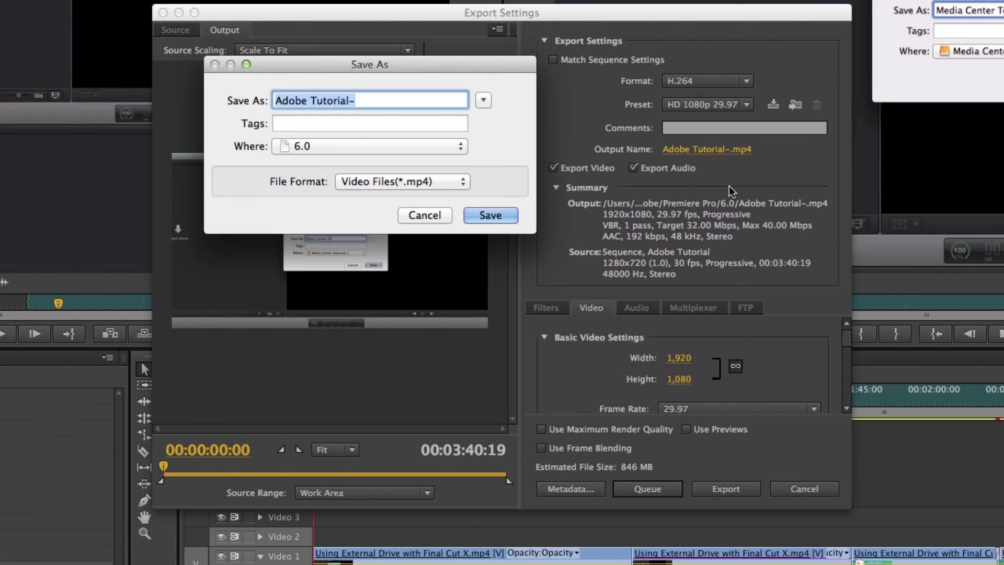
click(332, 150)
click(424, 257)
click(507, 216)
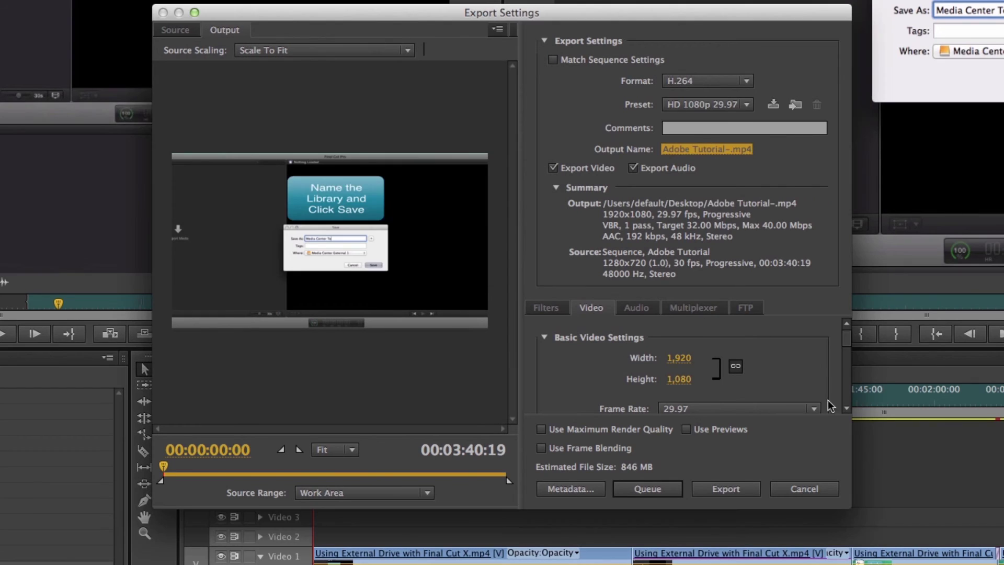
click(734, 490)
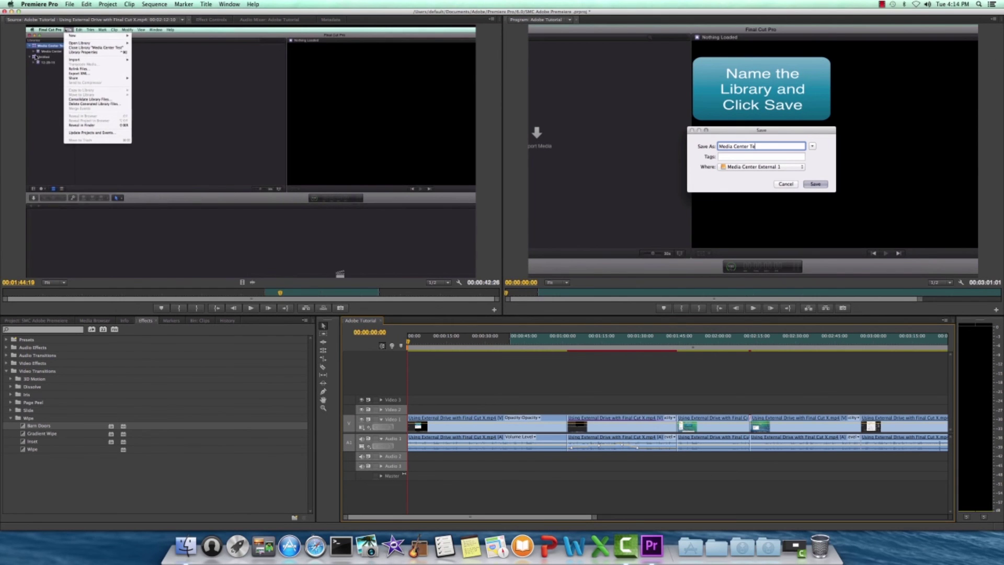
Minimize the editor, open the exported Adobe Tutorial-.mp4 from the Desktop in QuickTime Player and start playback
click(12, 12)
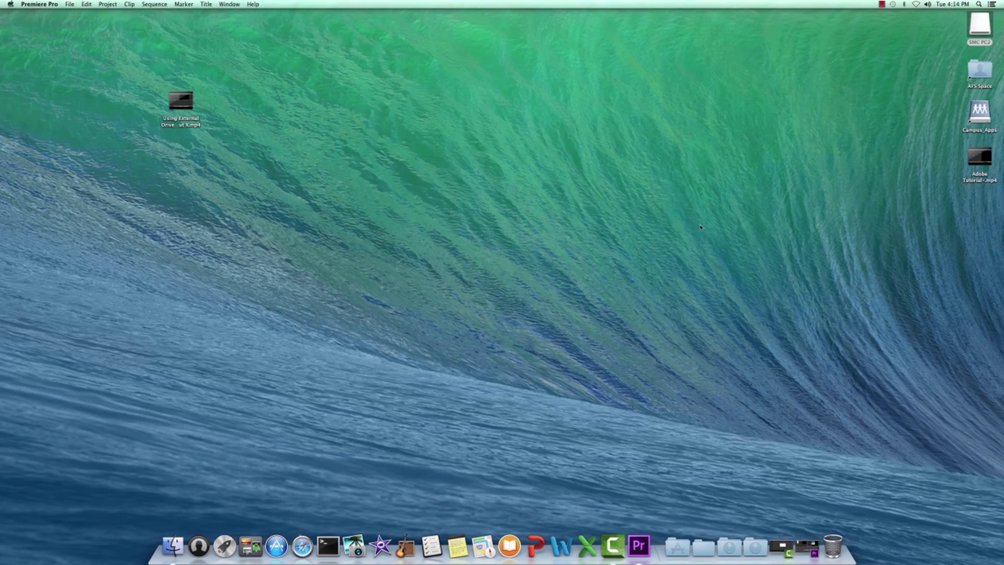
click(983, 171)
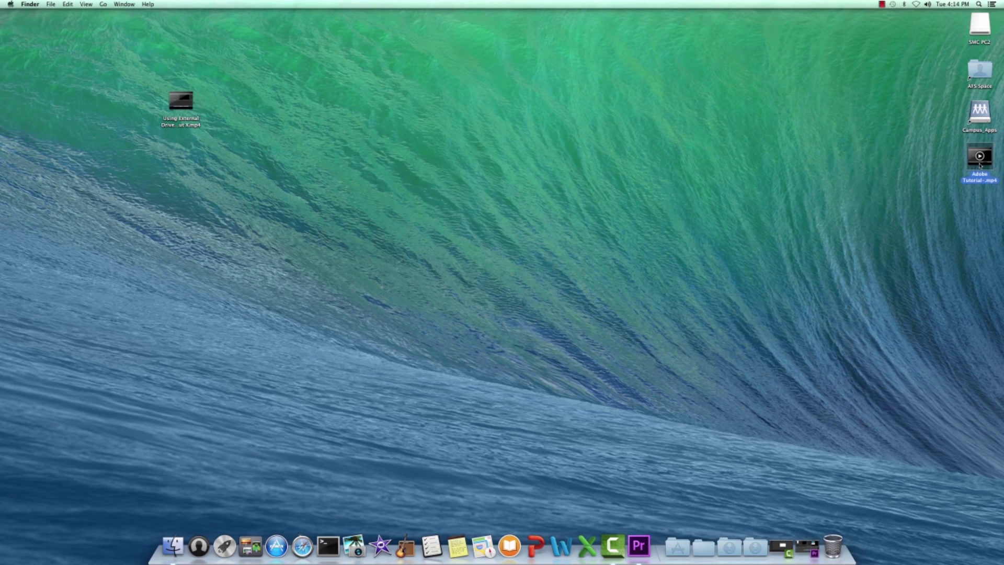
double_click(981, 169)
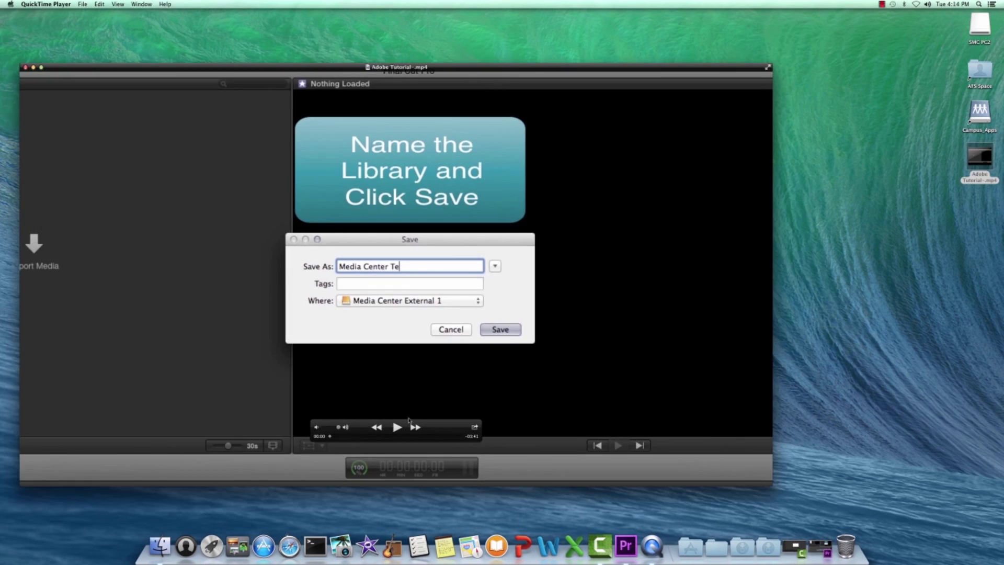
click(403, 431)
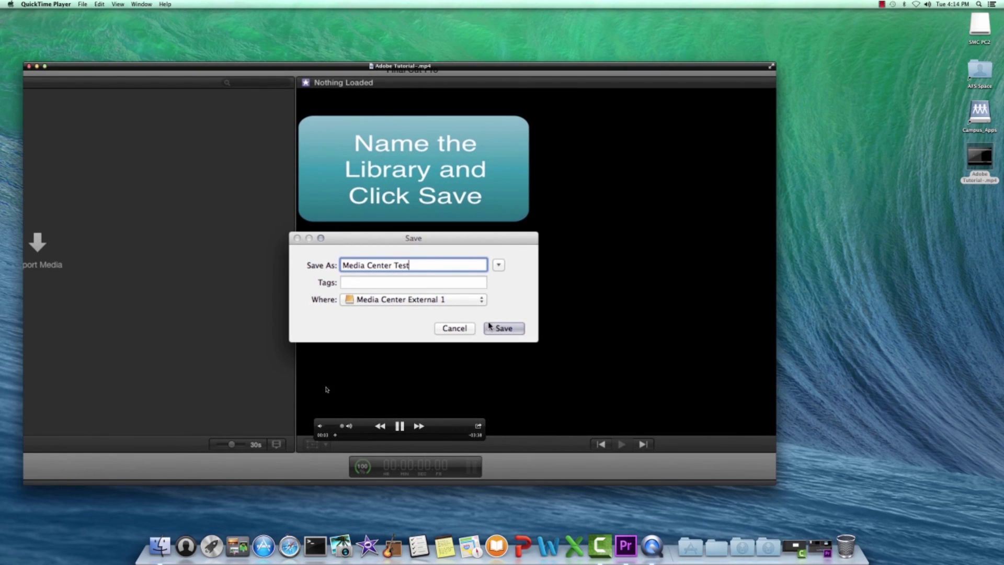
Skim through the exported video from beginning to end to check its clips, transitions and ending
click(343, 435)
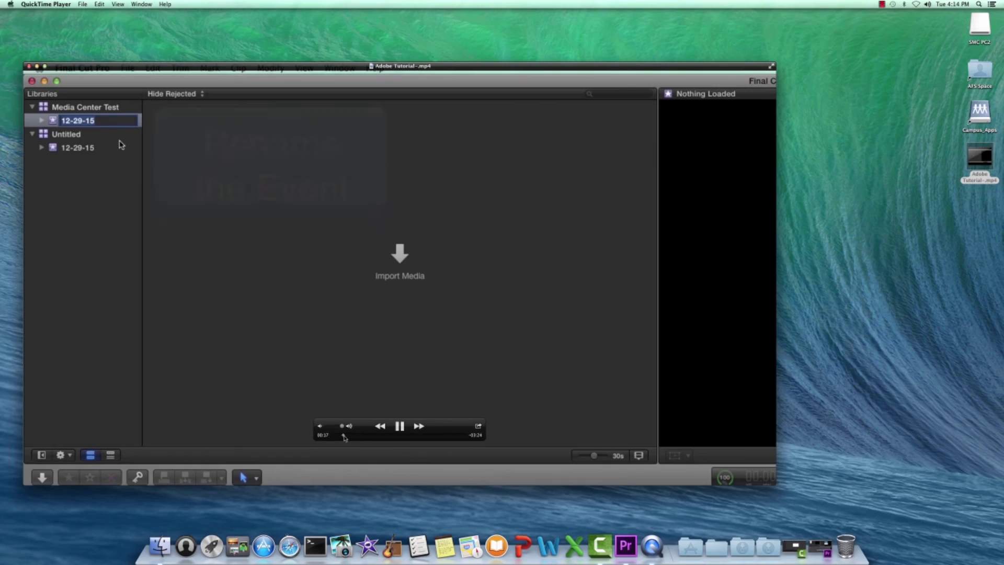
click(355, 435)
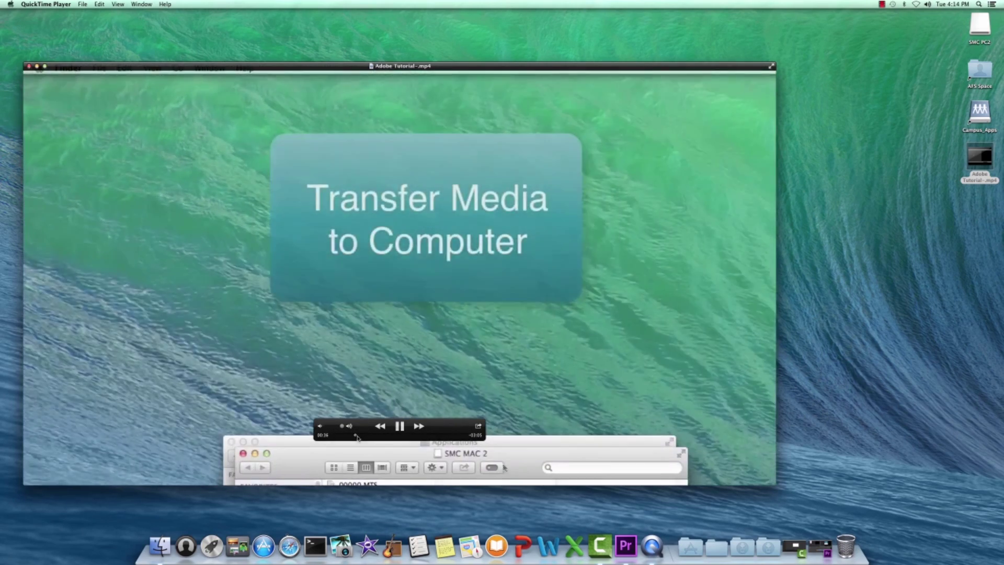
click(367, 435)
click(379, 435)
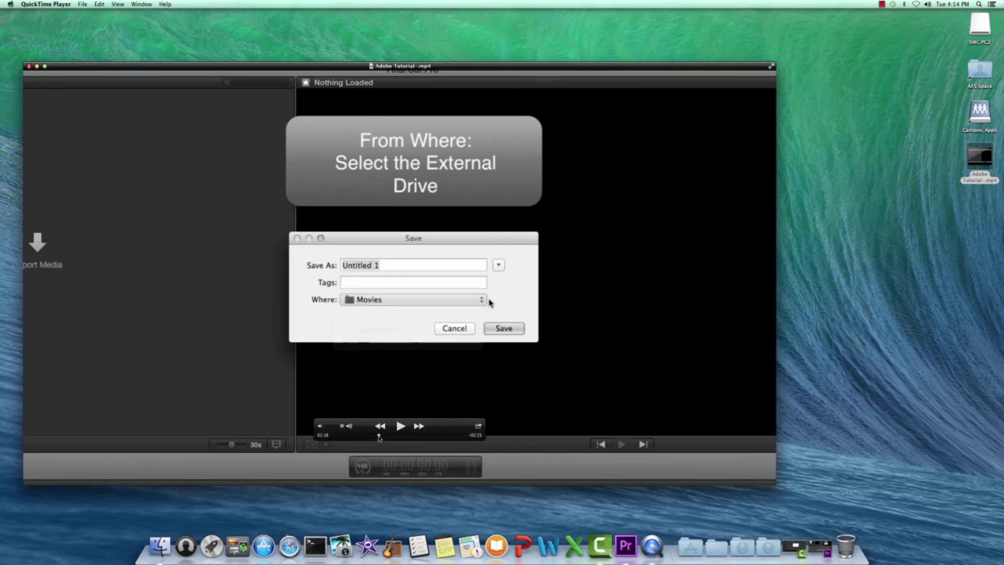
click(392, 435)
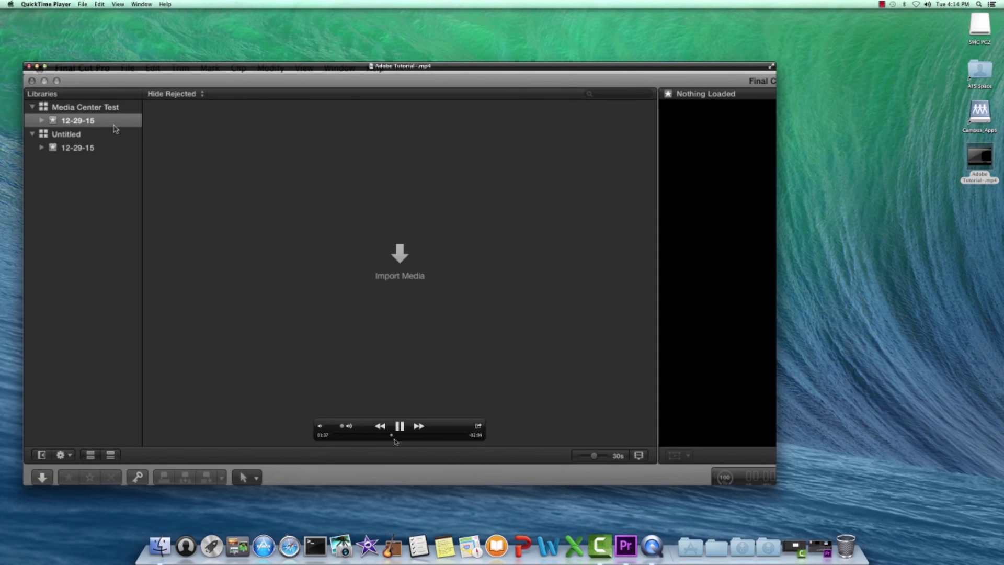
click(400, 435)
click(423, 435)
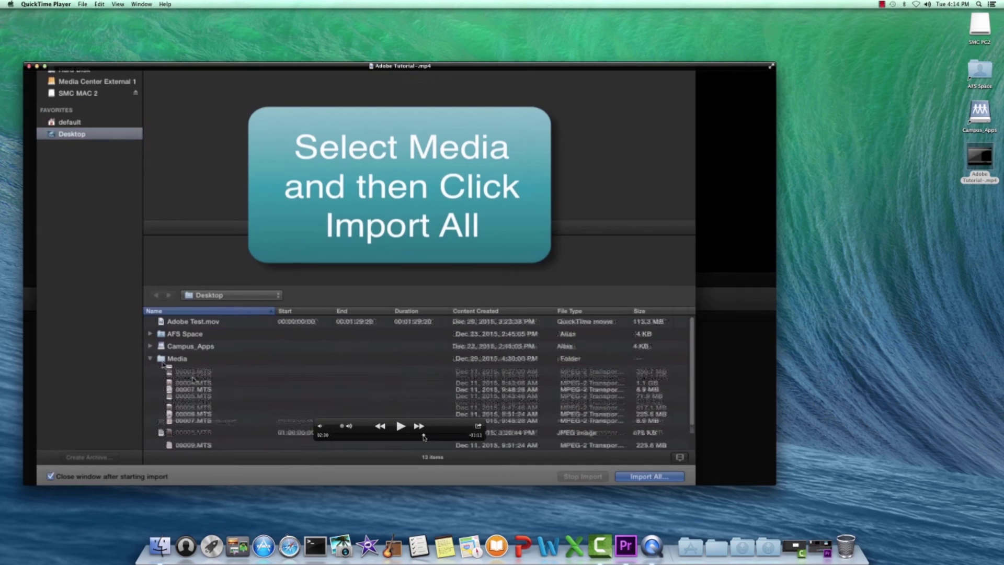
drag(429, 436, 470, 438)
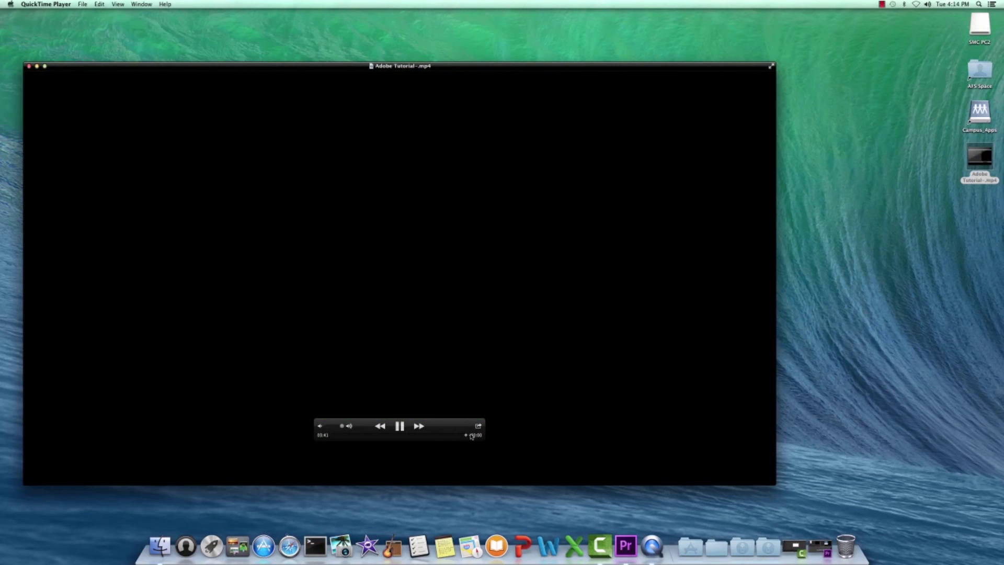